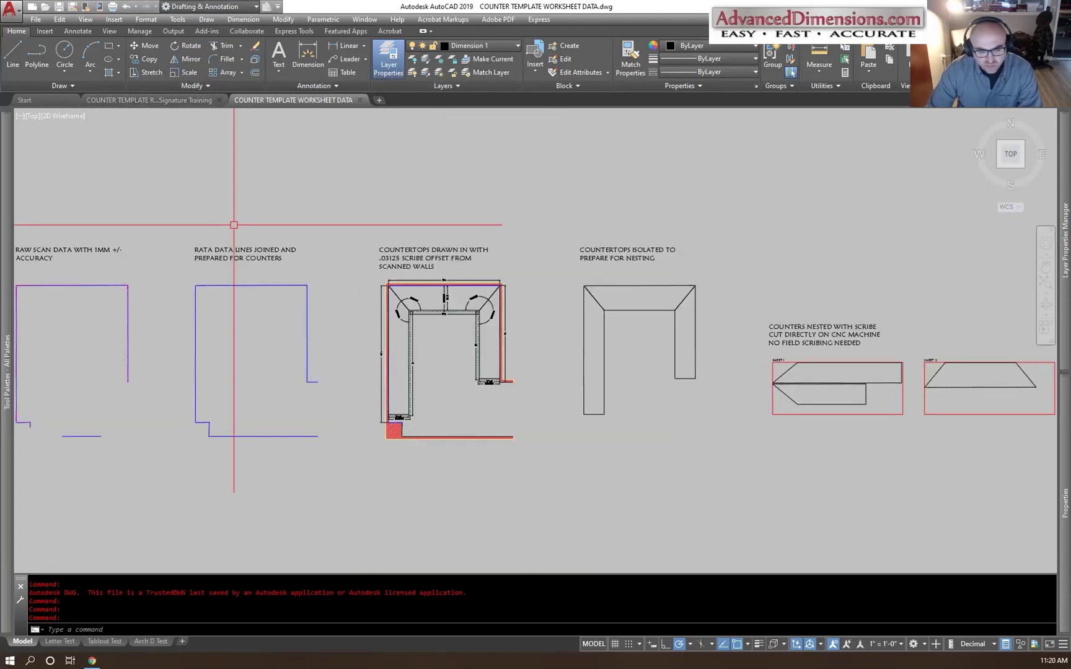
# Step: Switch to the COUNTER TEMPLATE RAW SCAN 2D DATA drawing to see the full scan outline
pyautogui.click(139, 100)
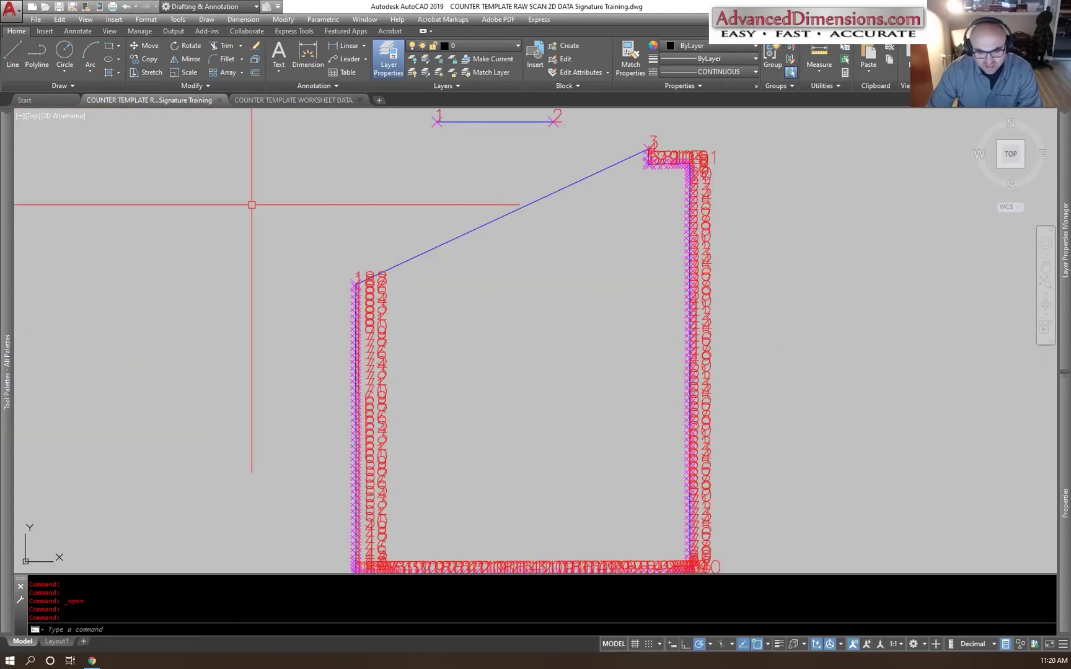
pyautogui.scroll(-2, 527, 291)
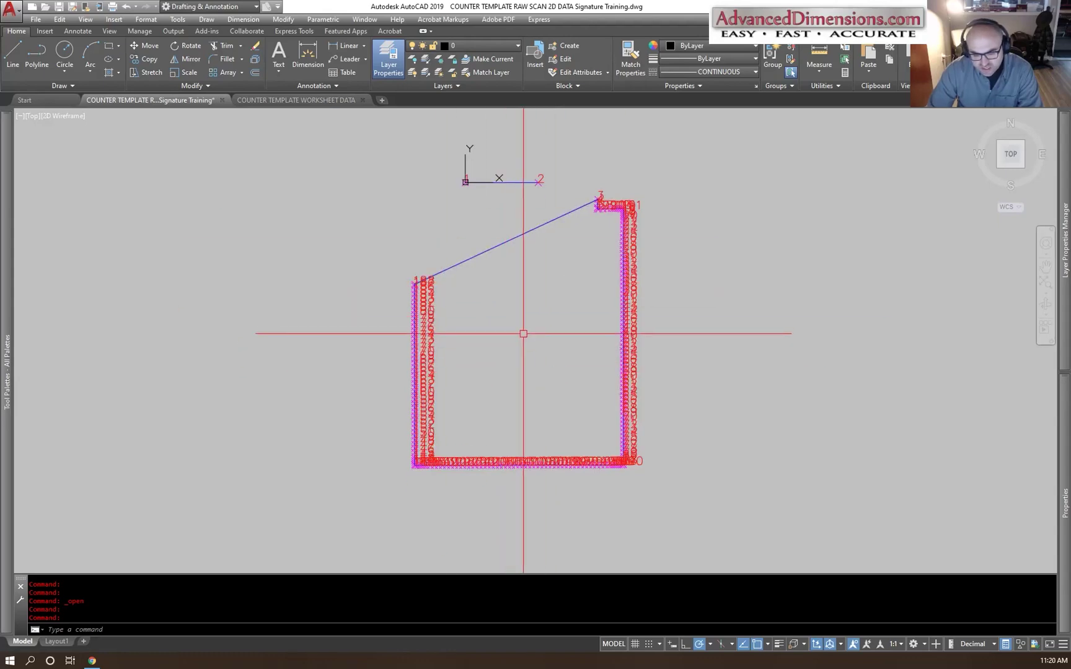
pyautogui.scroll(1, 523, 334)
pyautogui.scroll(-1, 523, 334)
pyautogui.moveTo(524, 333); pyautogui.dragTo(538, 351, button='middle')
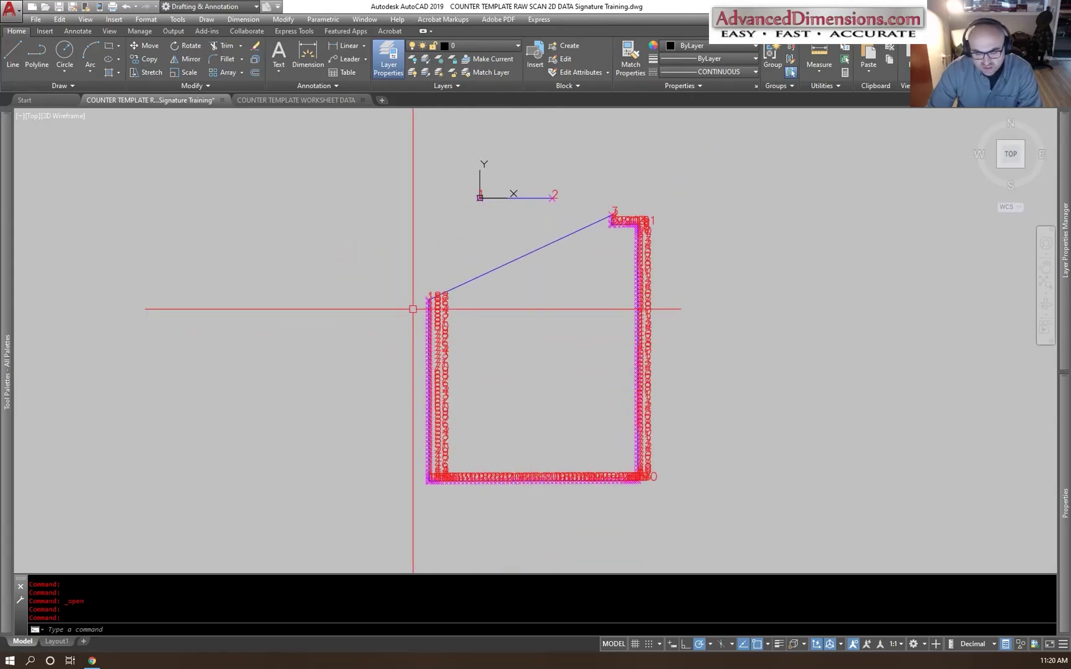
# Step: Set the text height of all point ID numbers on the LEICA_3DDISTO_ID layer to 0.25
pyautogui.scroll(10, 428, 298)
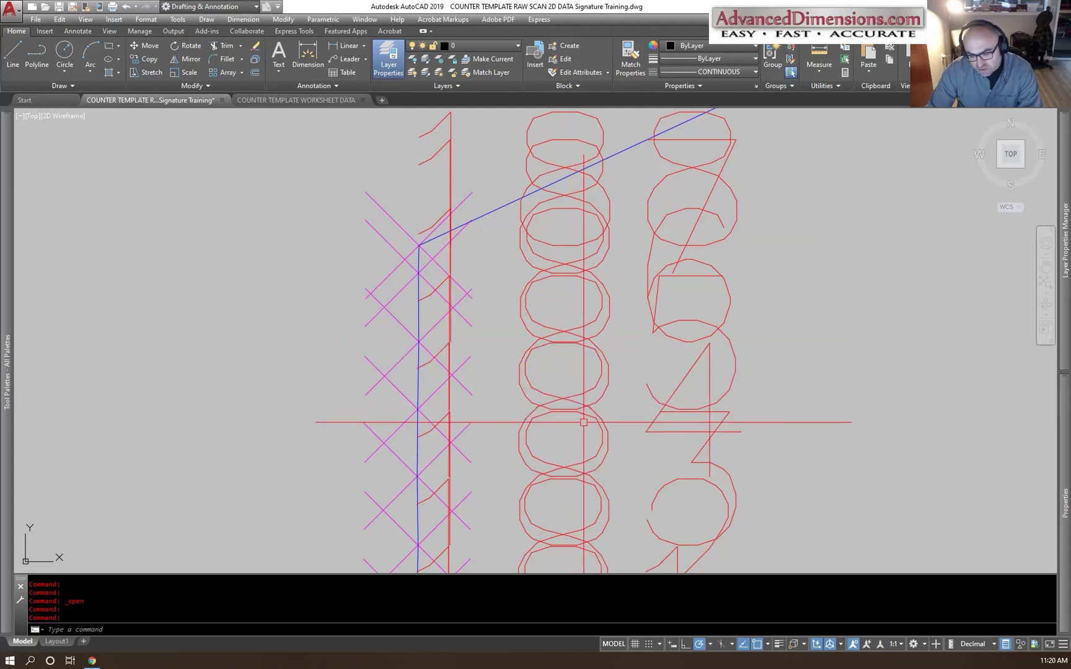
pyautogui.click(577, 329)
pyautogui.rightClick(577, 329)
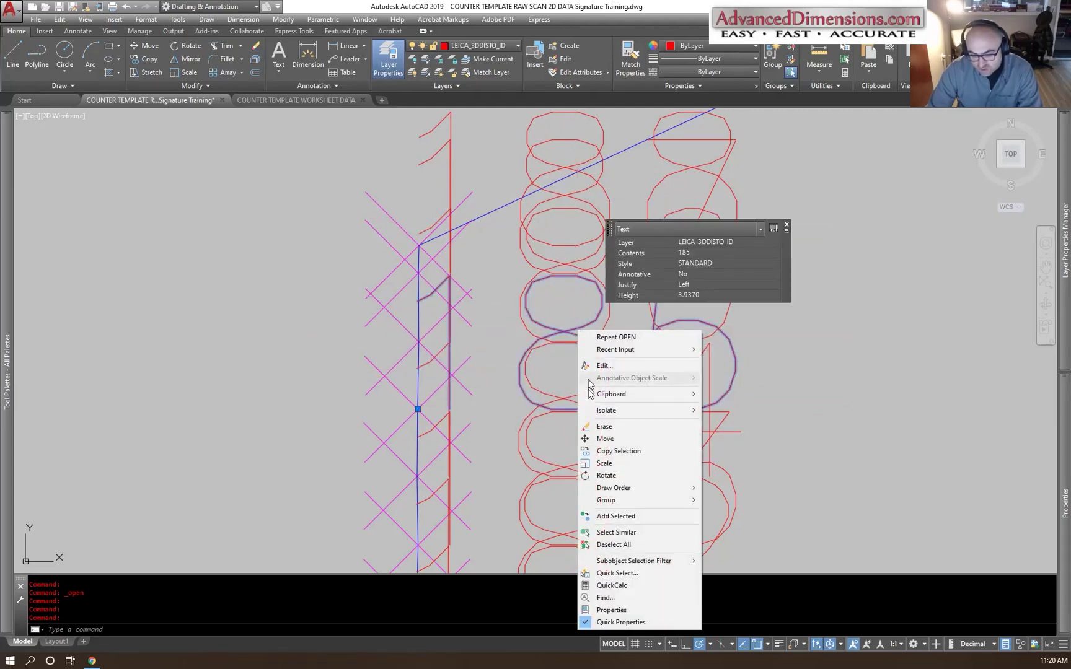
pyautogui.click(613, 533)
pyautogui.click(728, 386)
pyautogui.write('0.25')
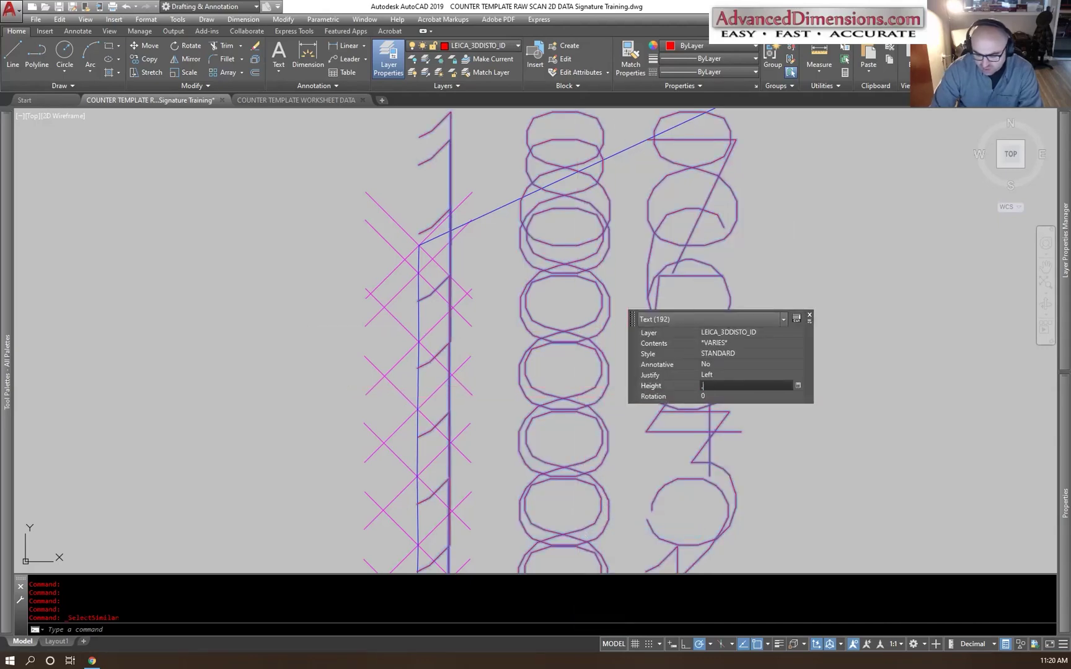
pyautogui.press('Return')
pyautogui.press('Escape')
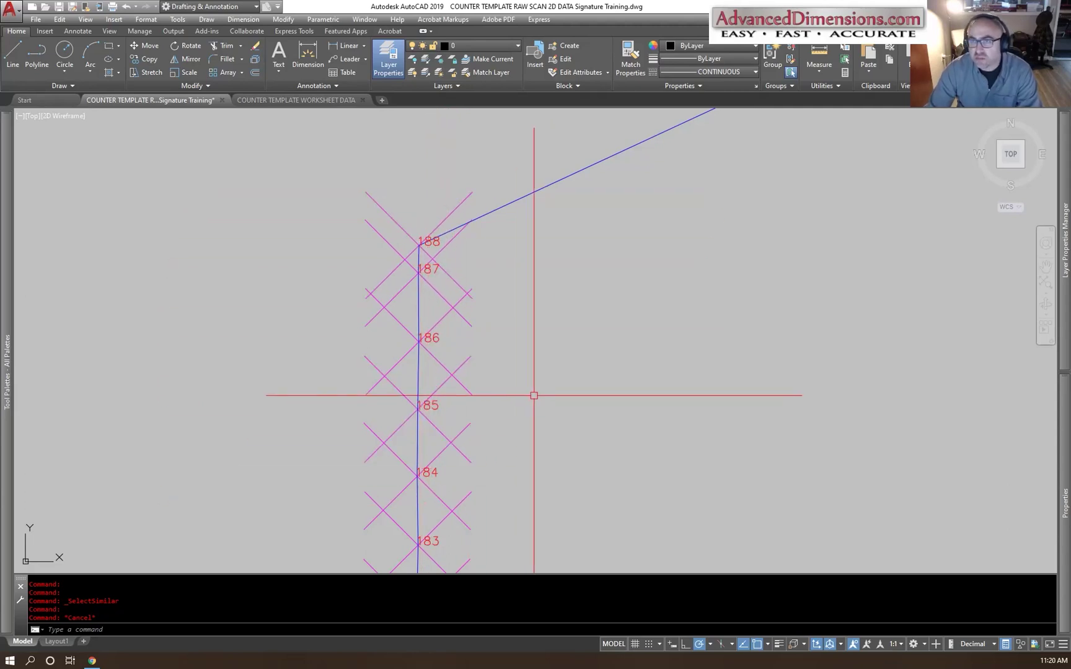
# Step: Turn off the LEICA_3DDISTO_ID and LEICA_3DDISTO_POINT_ENTITY layers so only the scan lines remain visible
pyautogui.scroll(-8, 533, 395)
pyautogui.scroll(-3, 539, 316)
pyautogui.scroll(8, 813, 168)
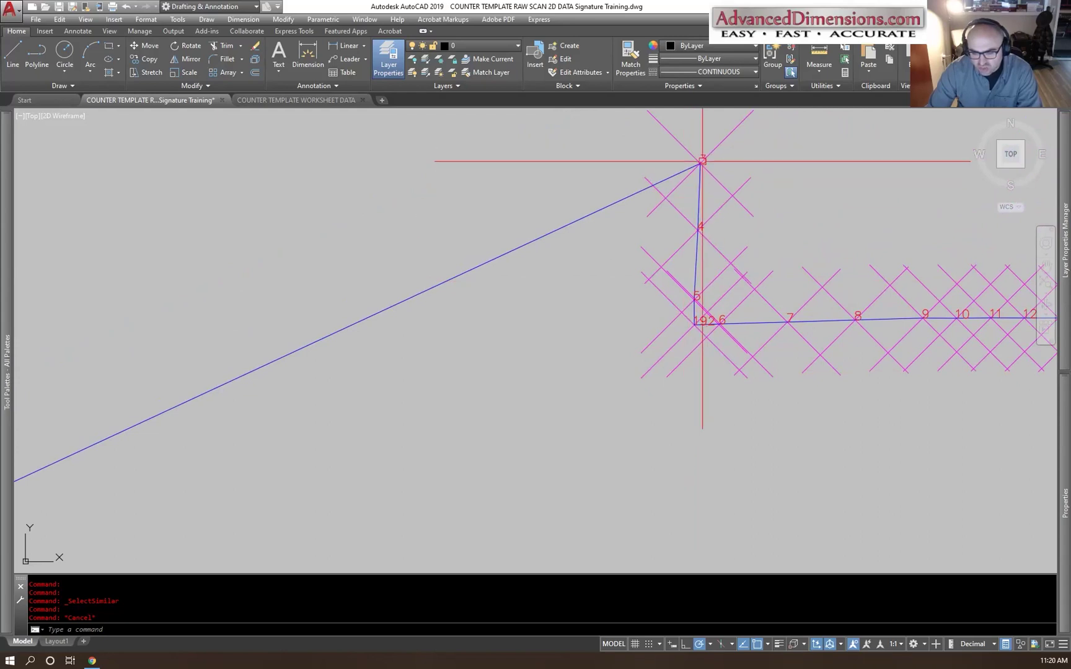
pyautogui.click(451, 47)
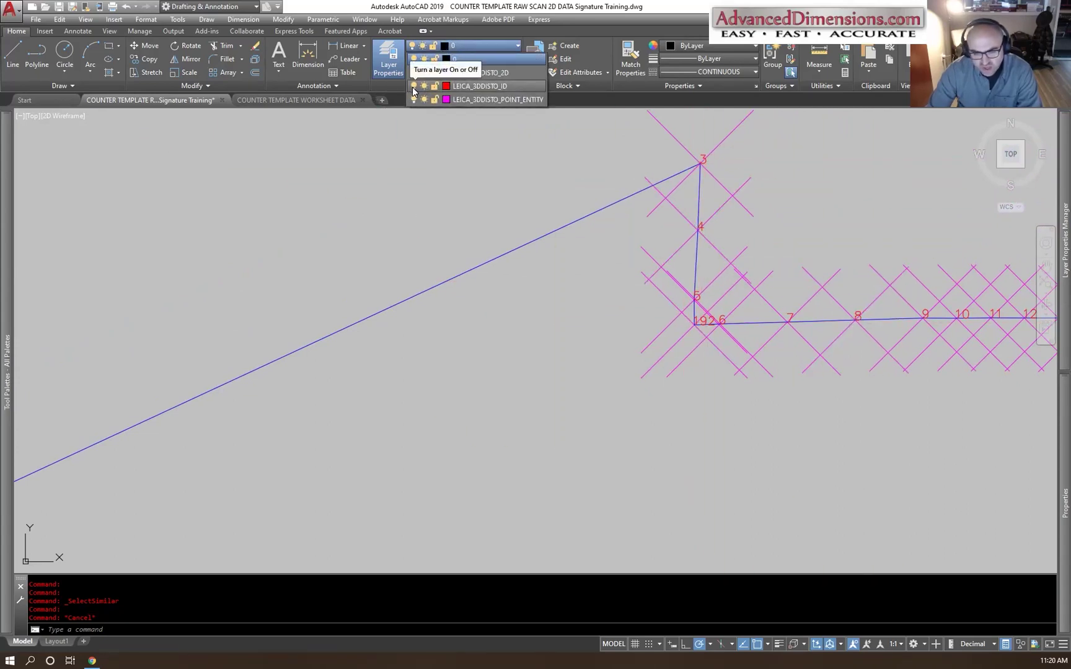
pyautogui.click(414, 86)
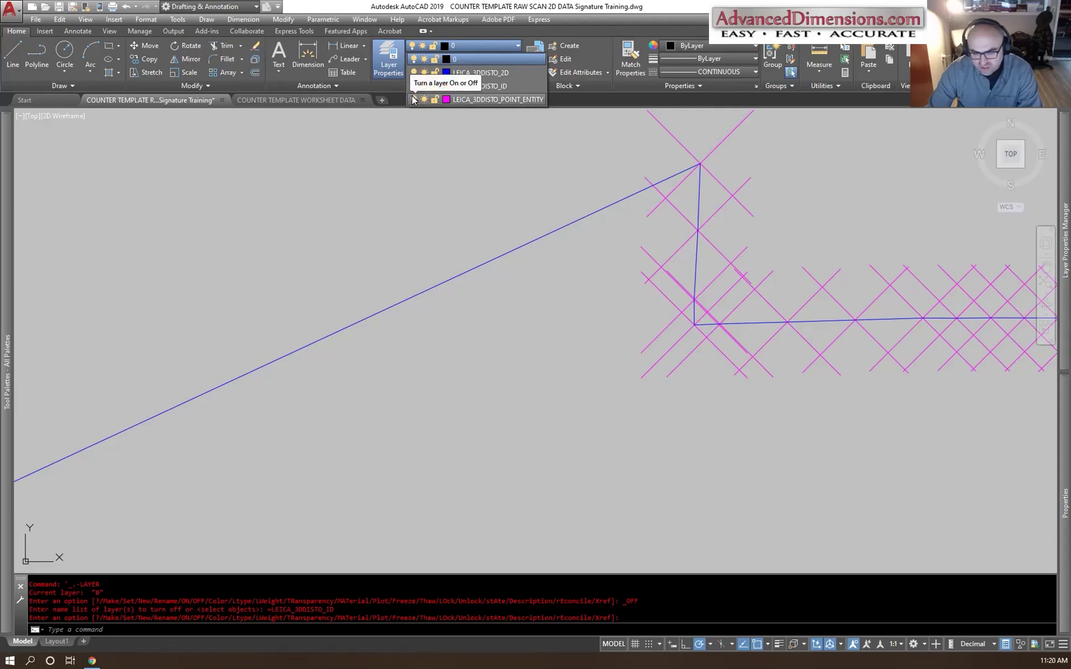
pyautogui.click(413, 100)
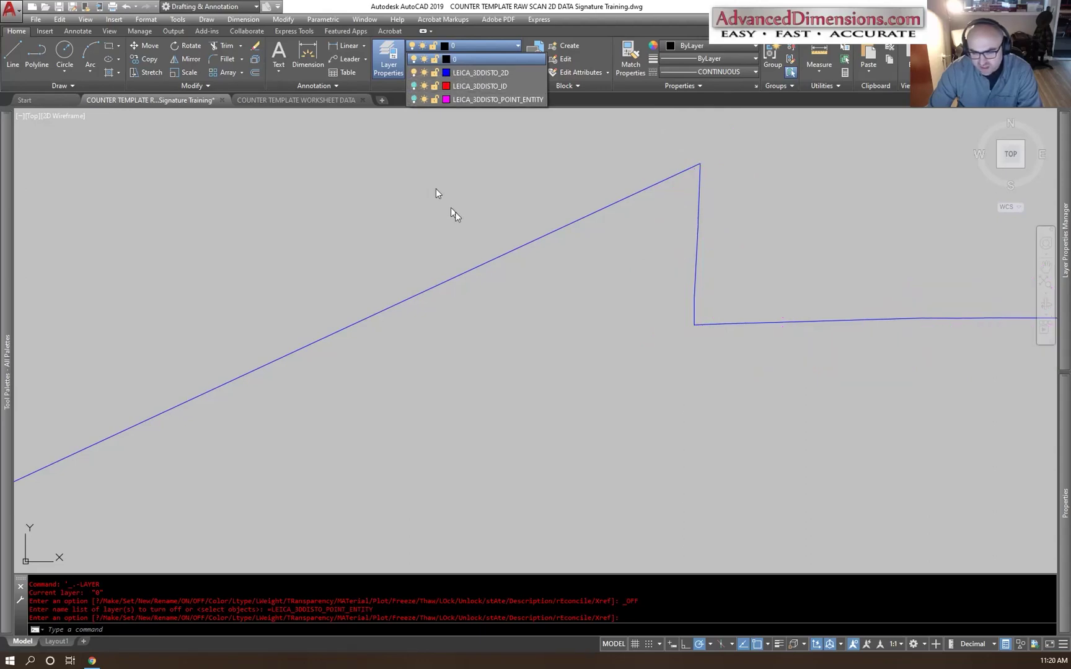
pyautogui.scroll(-5, 597, 273)
pyautogui.click(576, 378)
# Step: Inspect the short scan segments that make up the horizontal jog at the upper-right end of the outline
pyautogui.moveTo(569, 392); pyautogui.dragTo(582, 272, button='middle')
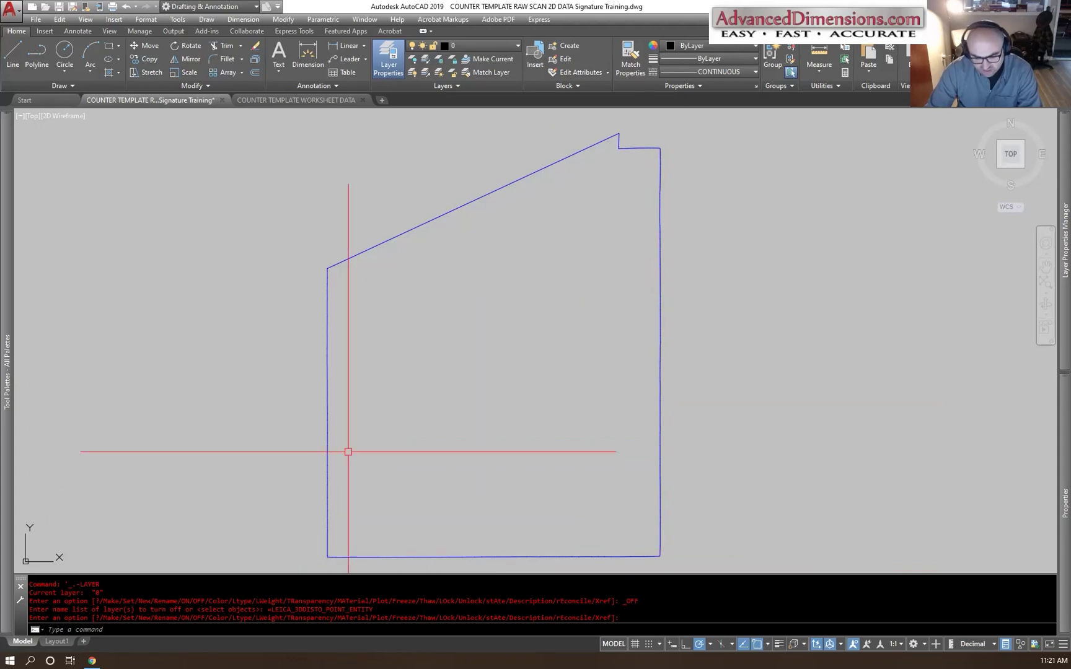
pyautogui.moveTo(347, 449); pyautogui.dragTo(407, 453, button='middle')
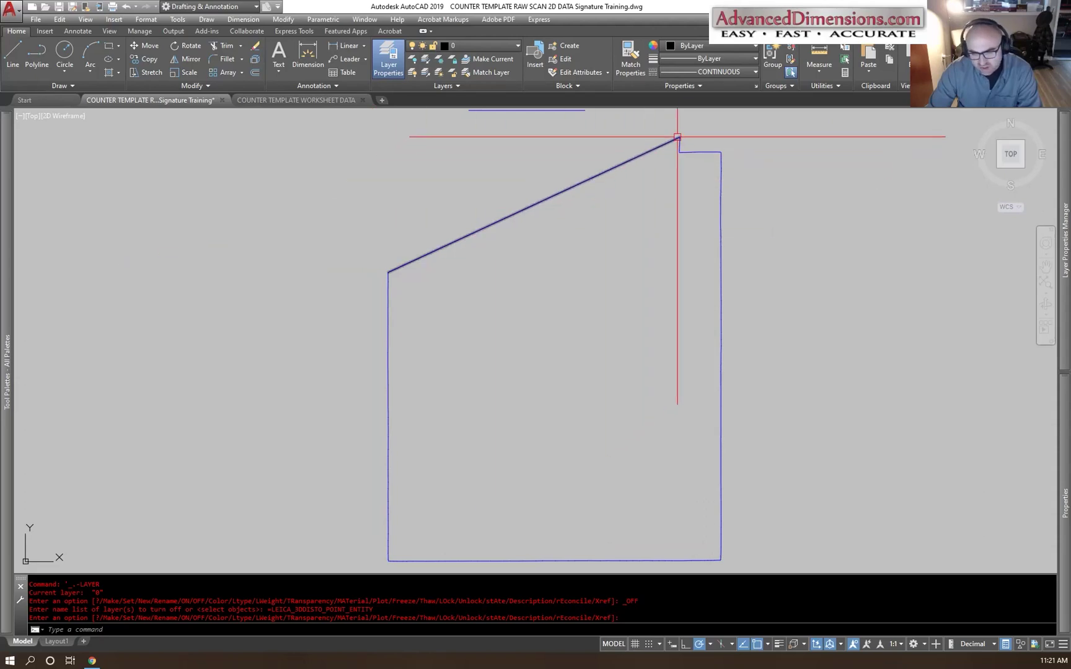
pyautogui.moveTo(609, 418)
pyautogui.mouseDown(button='middle')
pyautogui.moveTo(608, 360)
pyautogui.moveTo(611, 402)
pyautogui.mouseUp(button='middle')
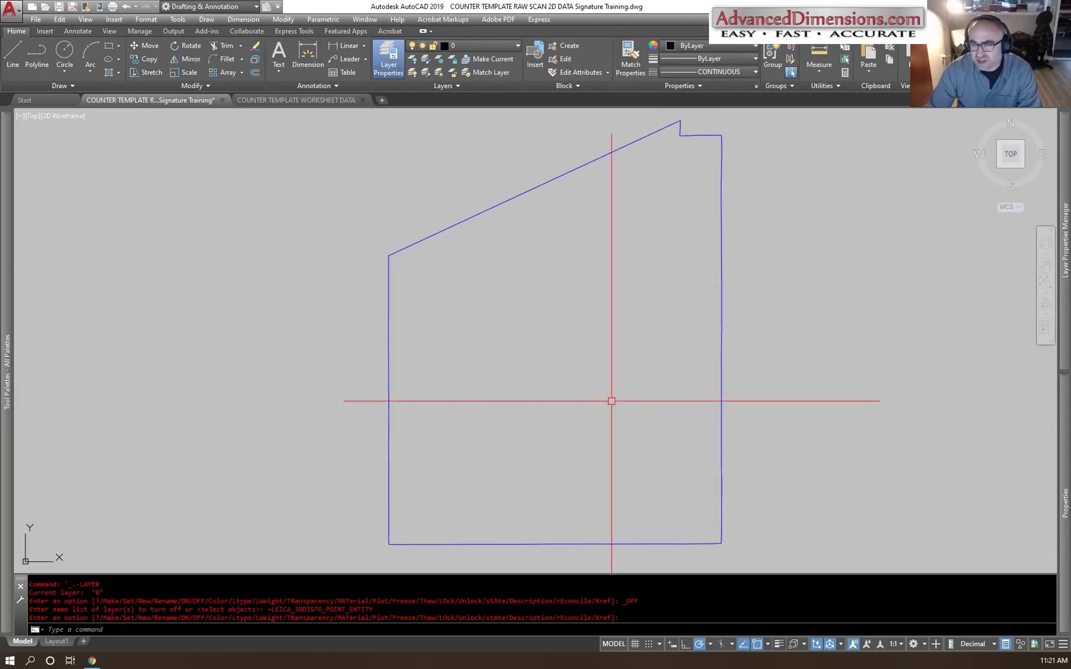
pyautogui.moveTo(614, 359)
pyautogui.mouseDown(button='middle')
pyautogui.moveTo(616, 335)
pyautogui.moveTo(610, 365)
pyautogui.mouseUp(button='middle')
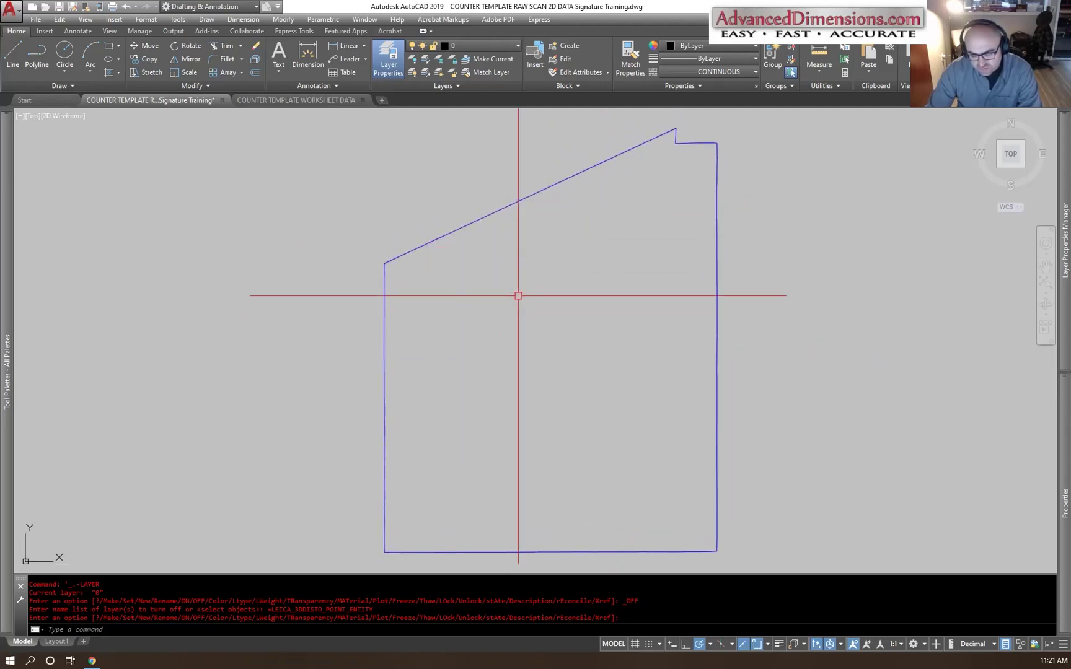
pyautogui.scroll(10, 709, 161)
pyautogui.moveTo(622, 167); pyautogui.dragTo(607, 282, button='middle')
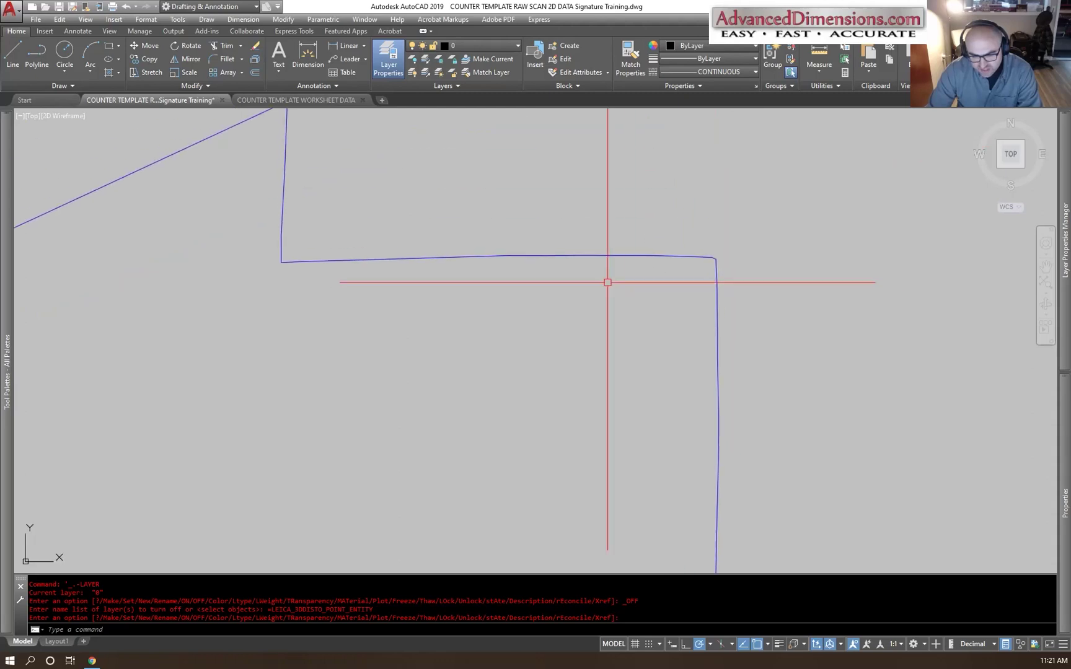
pyautogui.click(379, 237)
pyautogui.click(635, 283)
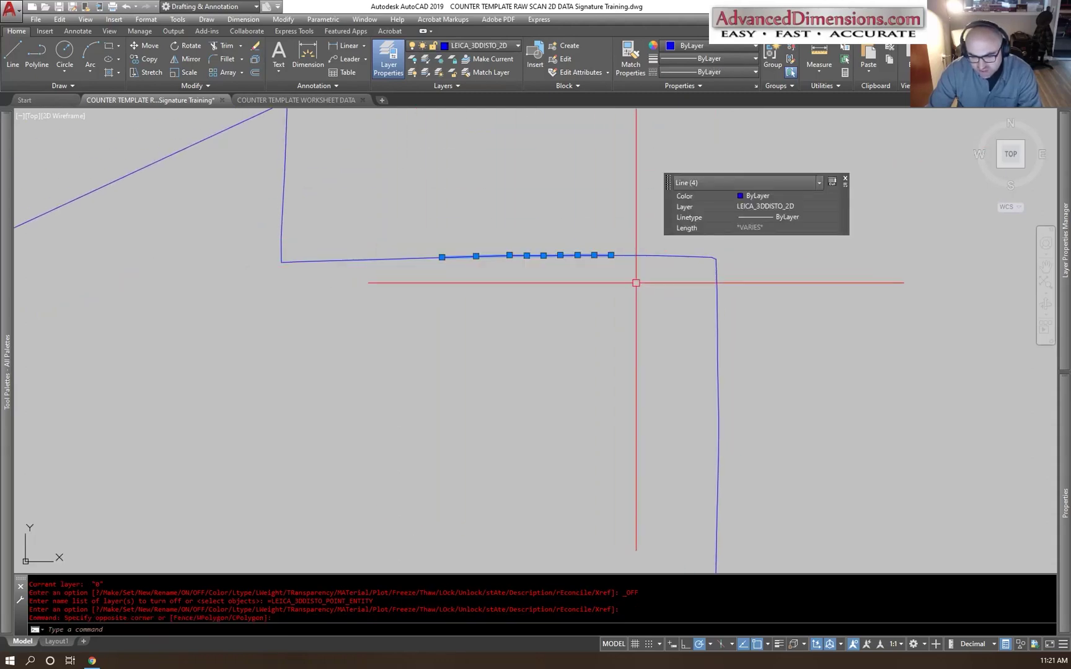
pyautogui.press('Escape')
pyautogui.click(472, 256)
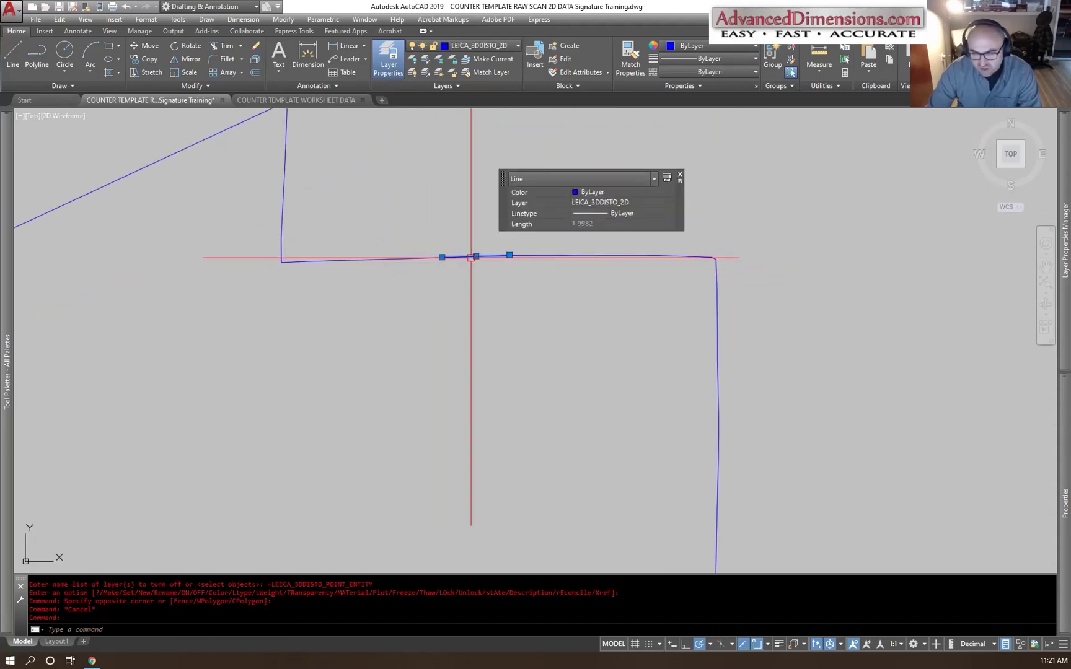
pyautogui.press('Escape')
# Step: Check the separate segments leading up to the jog's outer corner and the first segment of the adjoining long wall
pyautogui.click(558, 255)
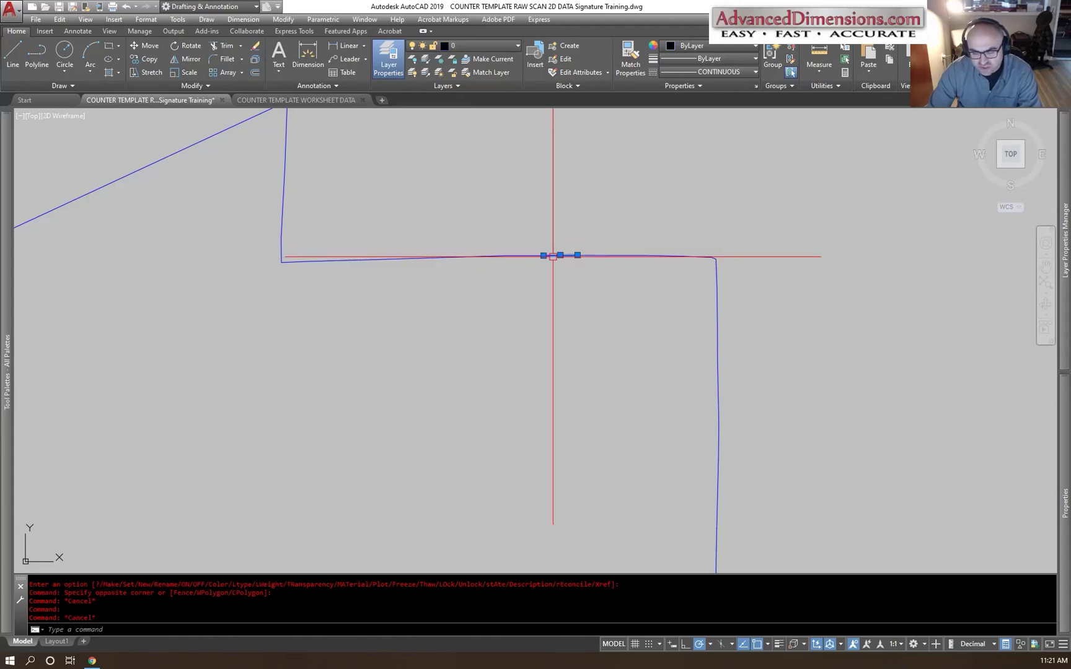
pyautogui.click(633, 256)
pyautogui.click(681, 256)
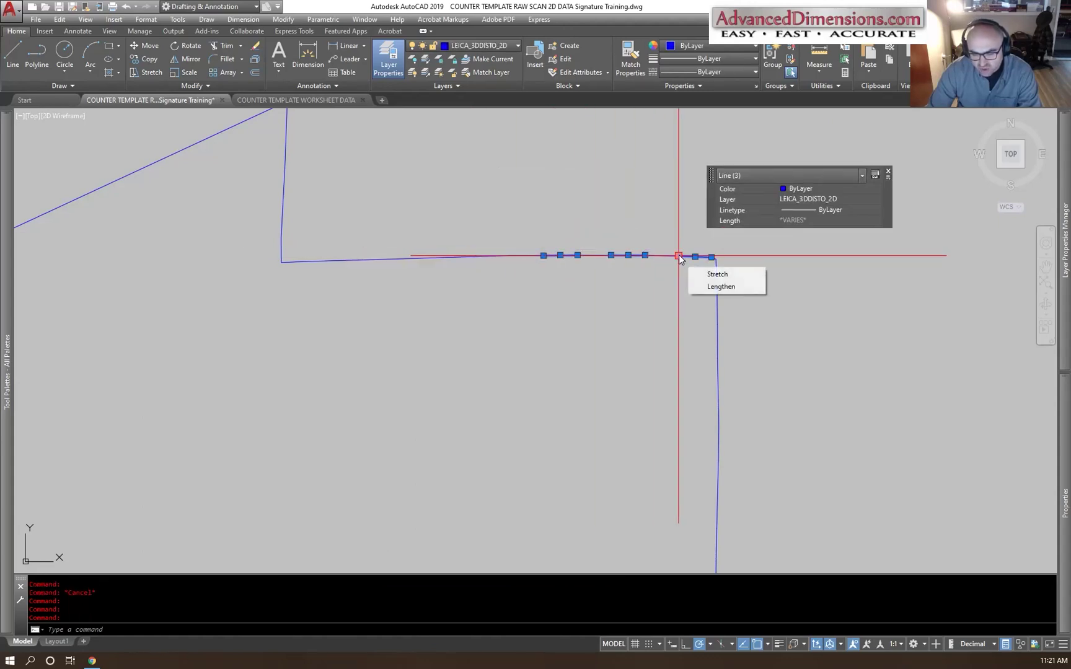
pyautogui.press('Escape')
pyautogui.click(709, 271)
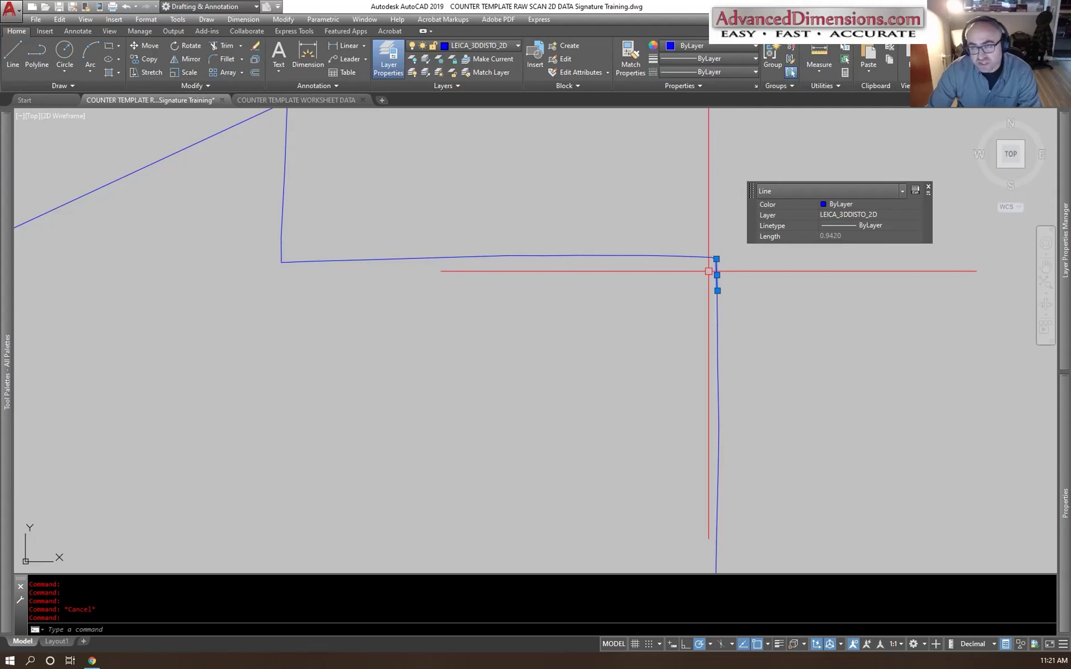
pyautogui.press('Escape')
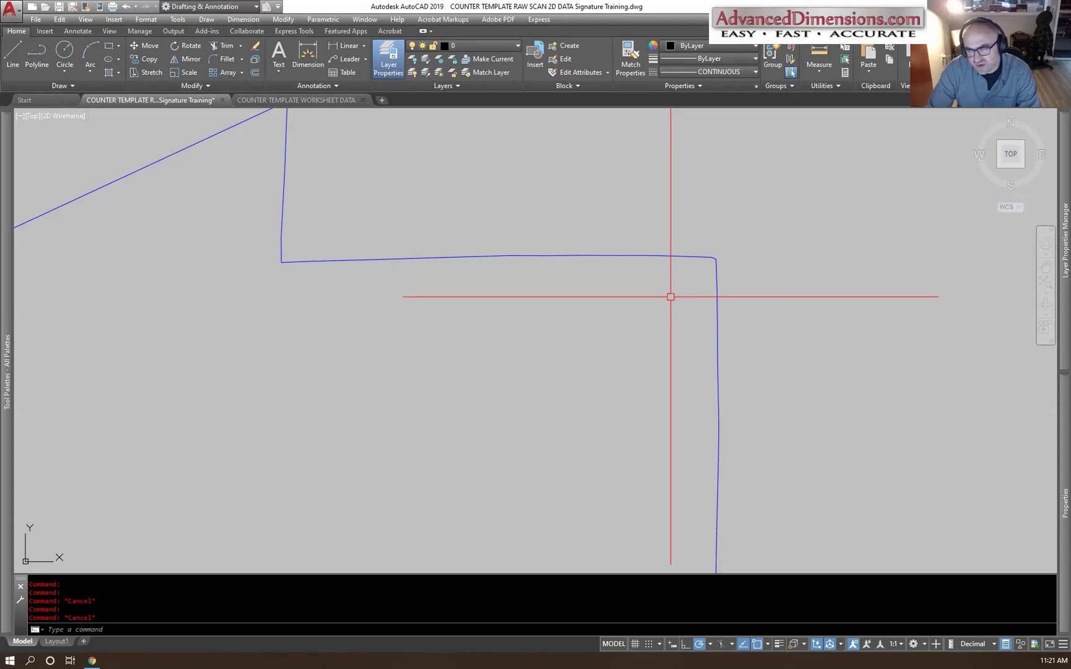
pyautogui.press('Escape')
pyautogui.scroll(-6, 653, 365)
pyautogui.moveTo(653, 365)
pyautogui.mouseDown(button='middle')
pyautogui.moveTo(595, 432)
pyautogui.moveTo(648, 308)
pyautogui.moveTo(662, 374)
pyautogui.moveTo(626, 394)
pyautogui.mouseUp(button='middle')
pyautogui.scroll(-2, 621, 384)
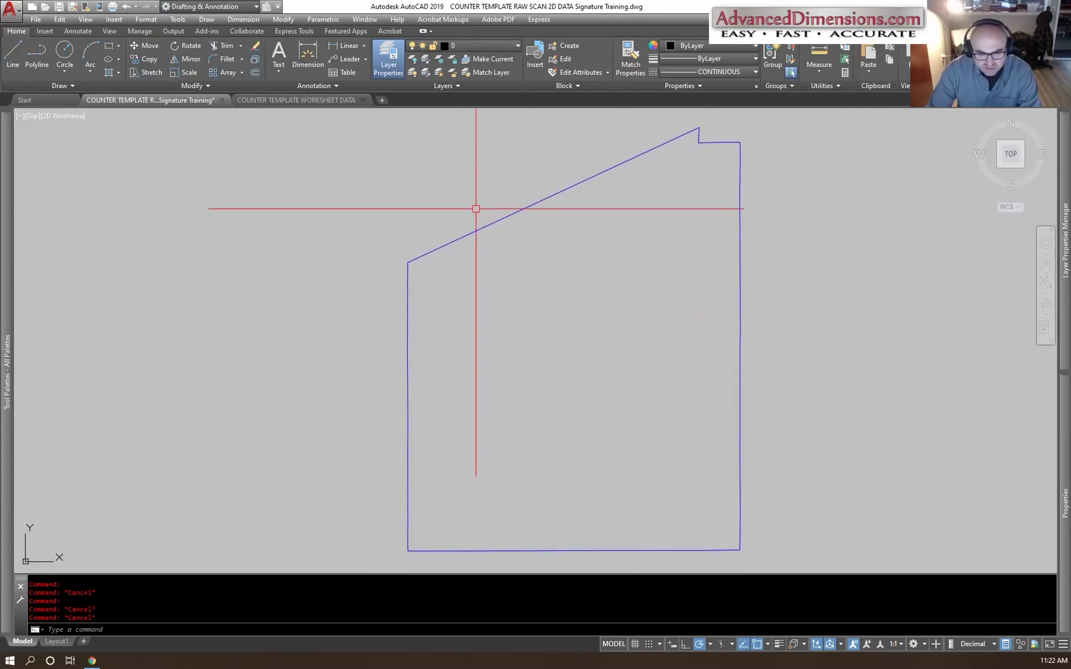
pyautogui.click(256, 100)
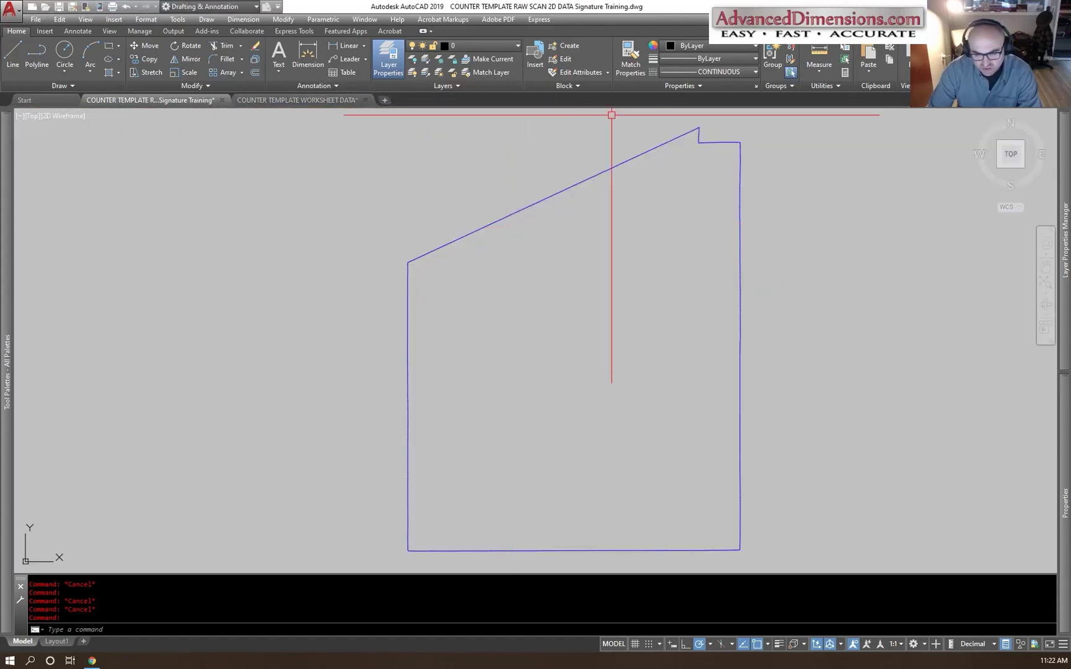
pyautogui.click(754, 126)
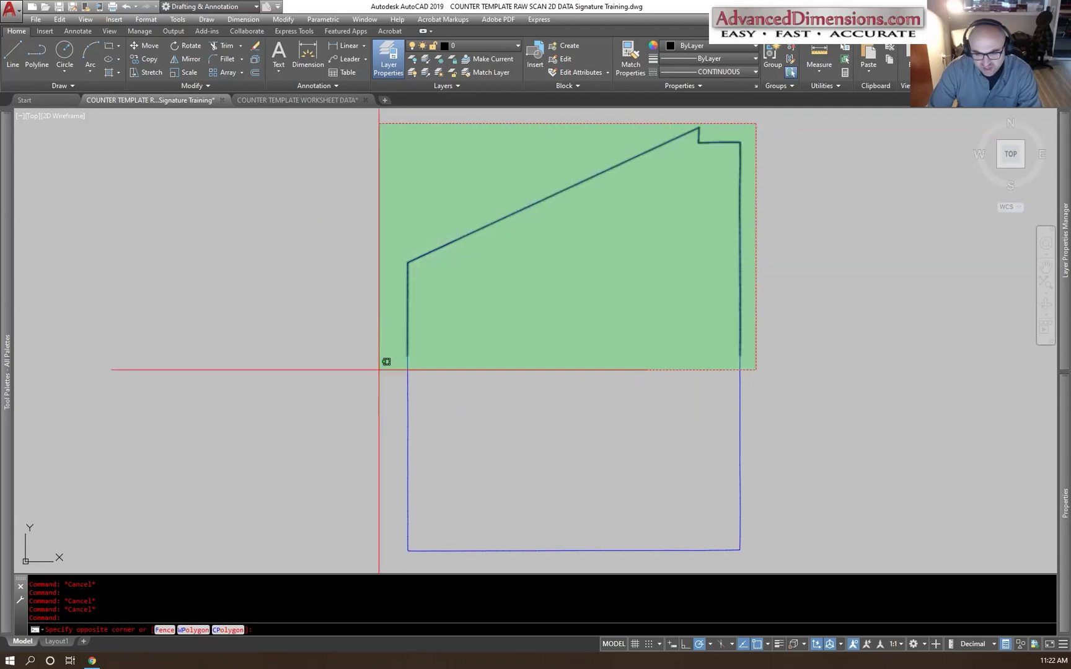
pyautogui.press('Escape')
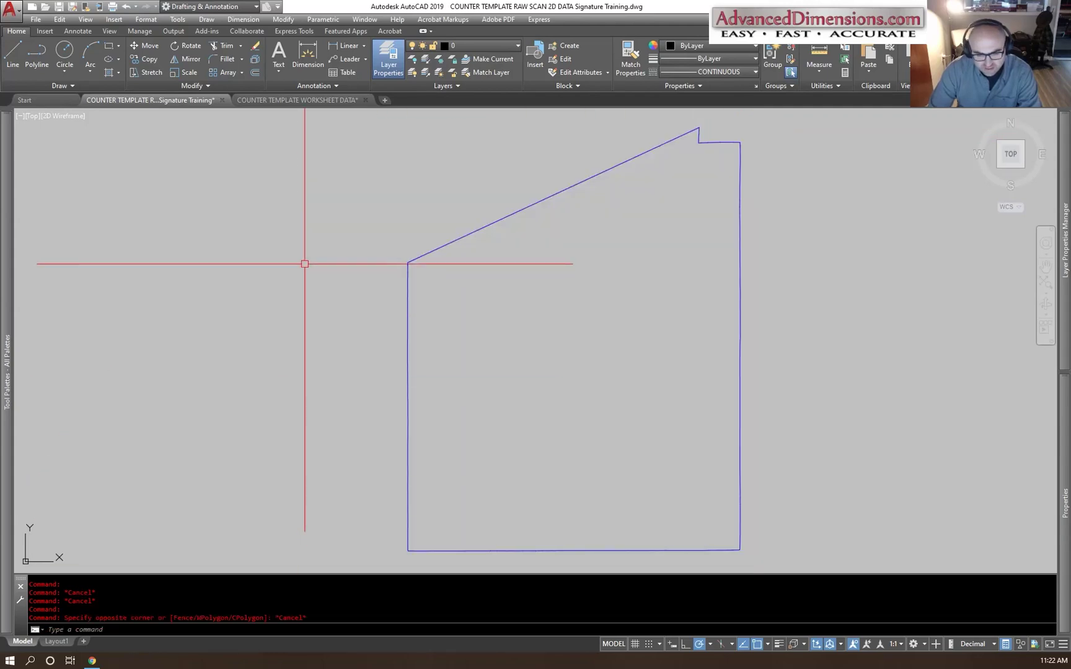
# Step: Switch to model space of the COUNTER TEMPLATE WORKSHEET DATA drawing and examine its raw scan outline and numbered scan points
pyautogui.click(277, 98)
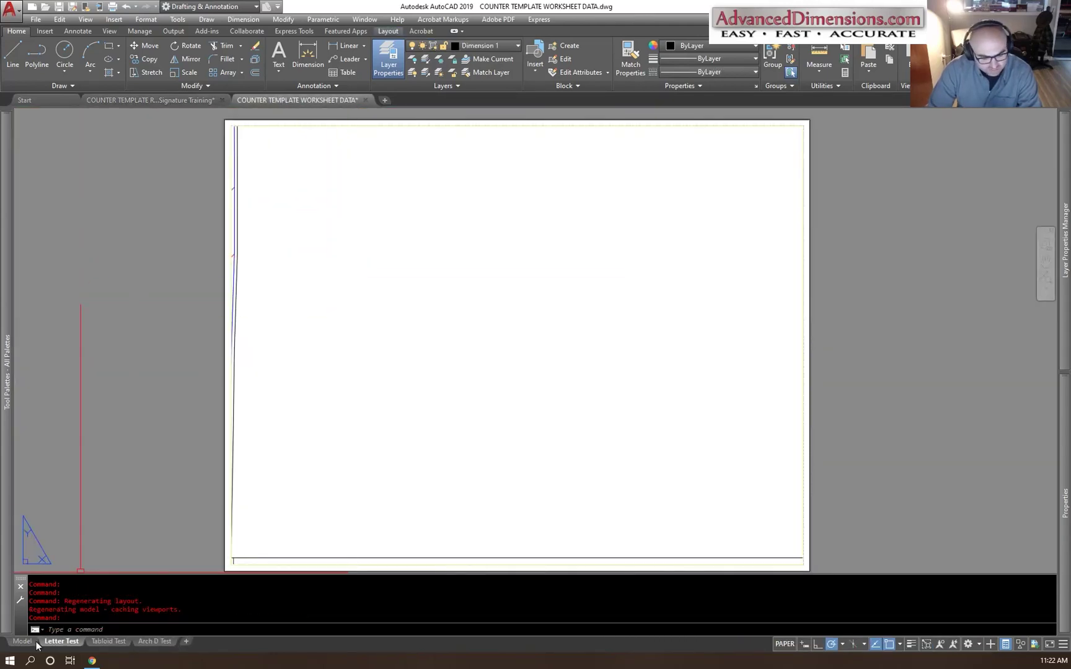
pyautogui.click(22, 641)
pyautogui.scroll(-2, 297, 365)
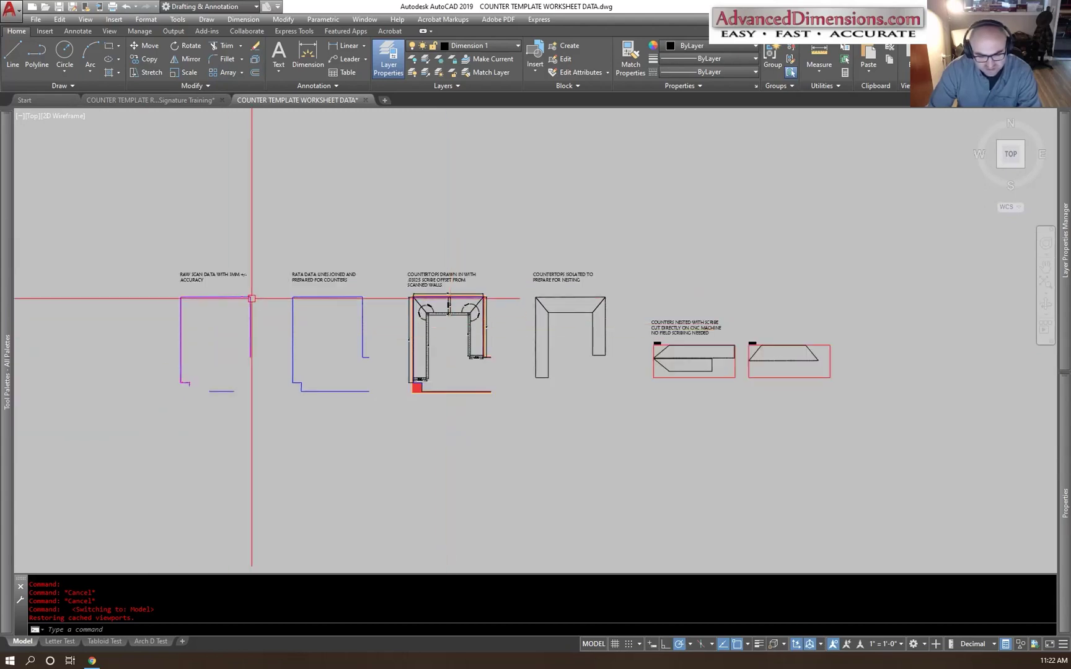
pyautogui.scroll(6, 251, 298)
pyautogui.moveTo(196, 332); pyautogui.dragTo(445, 266, button='middle')
pyautogui.scroll(-2, 480, 303)
pyautogui.moveTo(480, 304); pyautogui.dragTo(571, 347, button='middle')
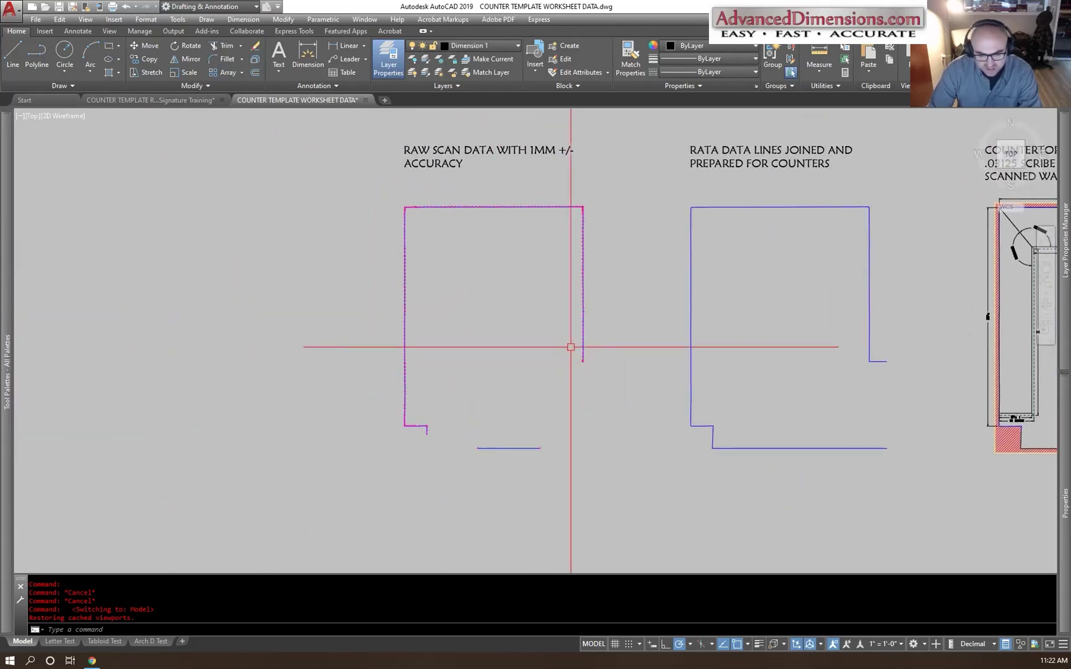
pyautogui.scroll(7, 571, 347)
pyautogui.scroll(4, 717, 354)
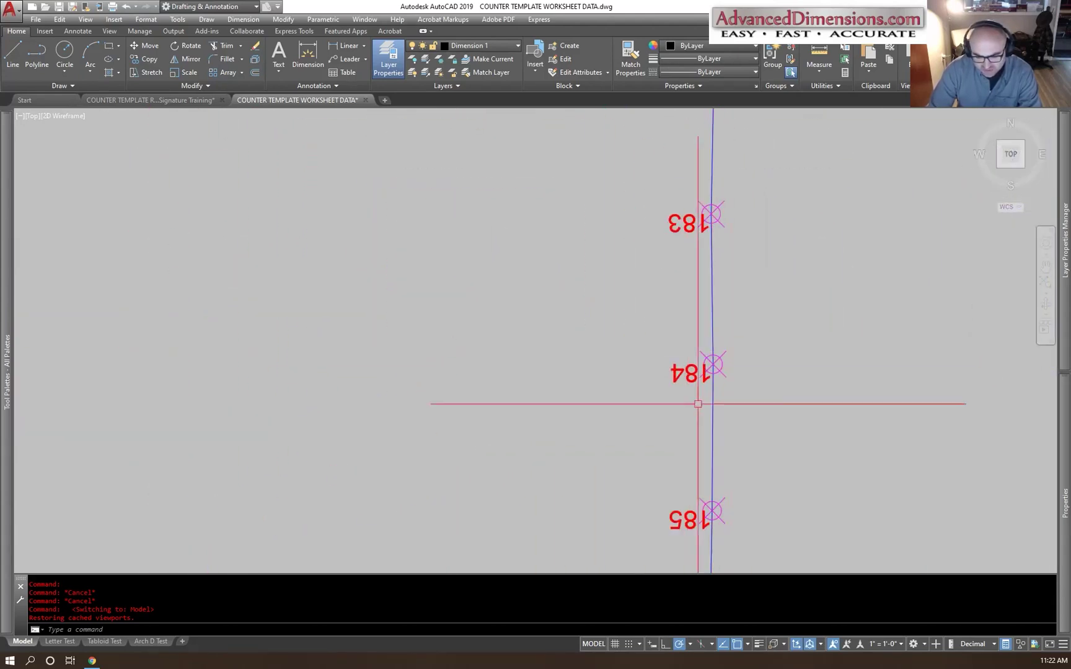
pyautogui.scroll(-9, 698, 404)
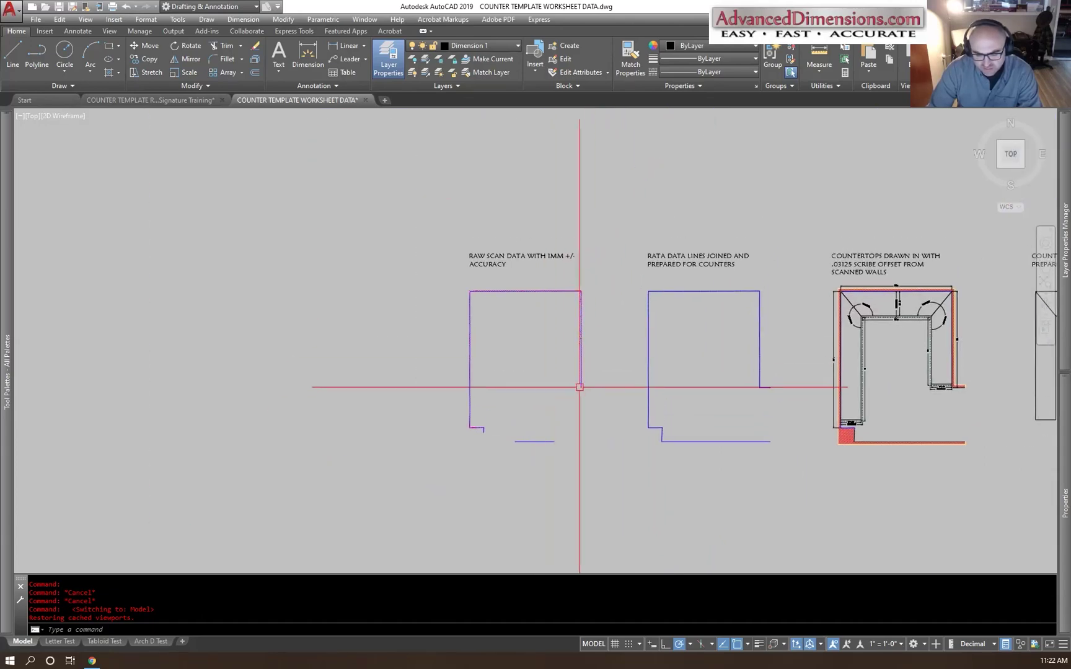
pyautogui.scroll(2, 546, 323)
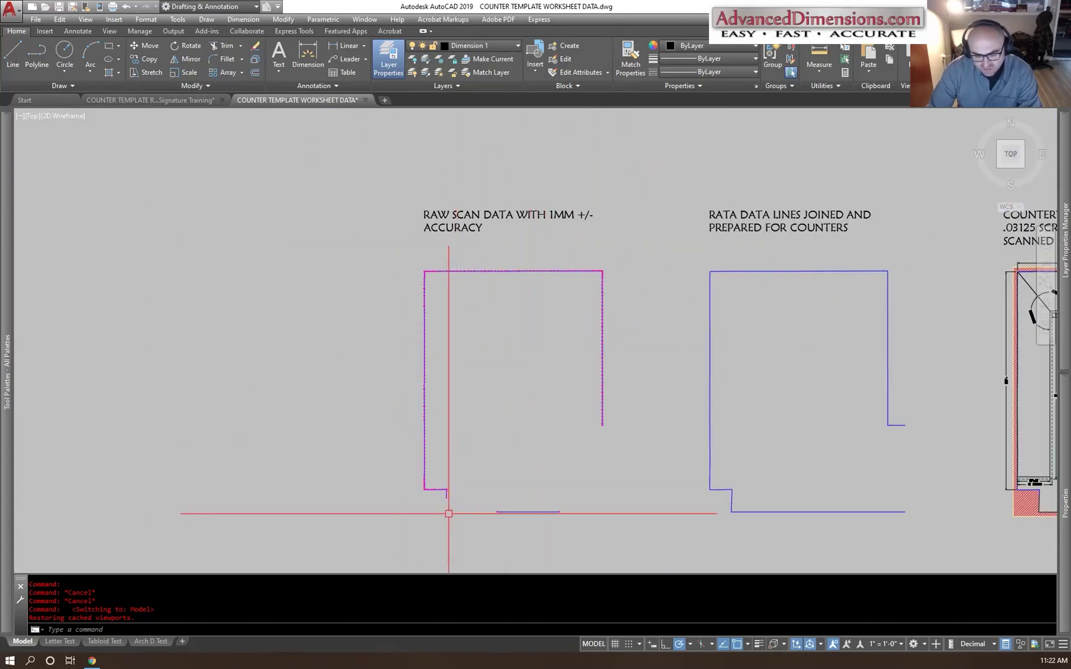
# Step: Try to draw a line between the open ends of the worksheet's raw scan outline and compare it with the diagonal in the raw scan drawing
pyautogui.press('Return')
pyautogui.click(446, 495)
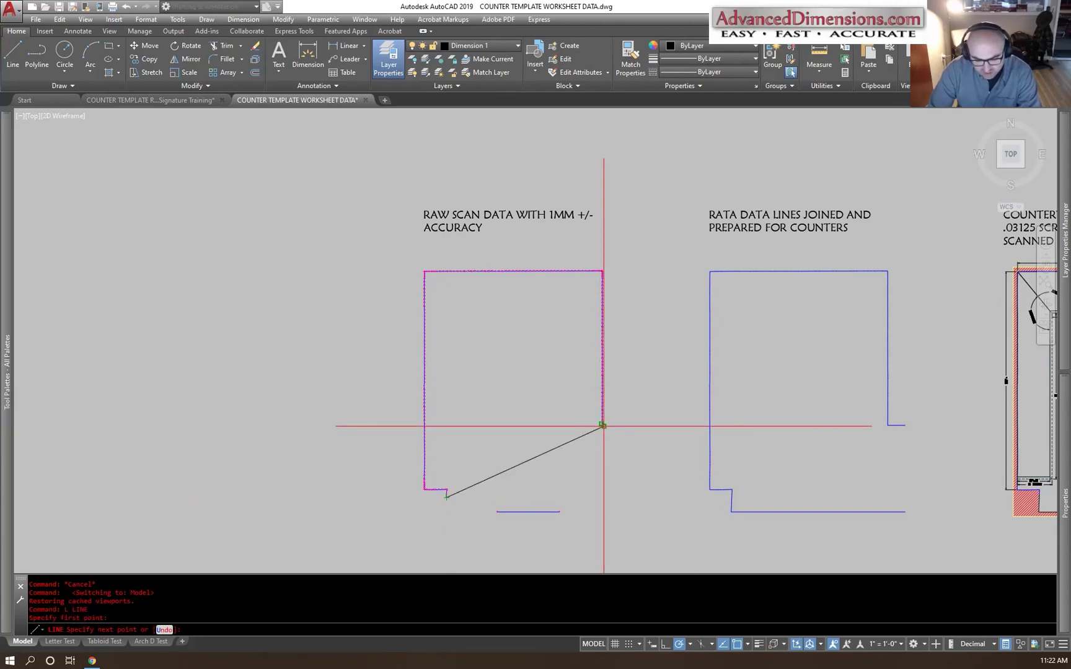
pyautogui.press('Escape')
pyautogui.click(146, 100)
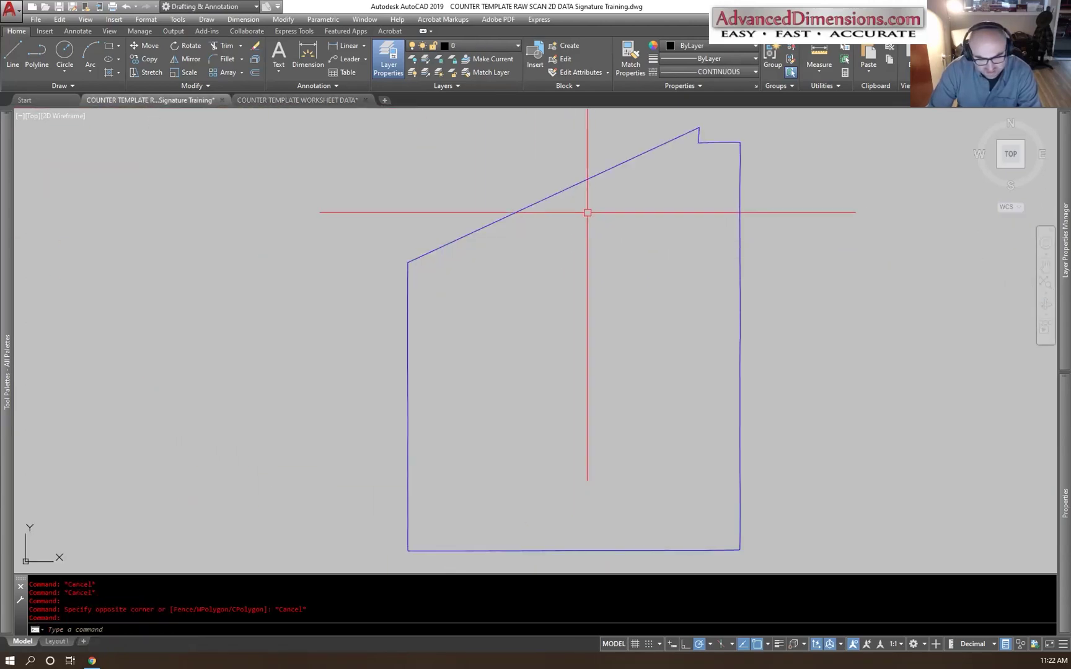
pyautogui.click(297, 100)
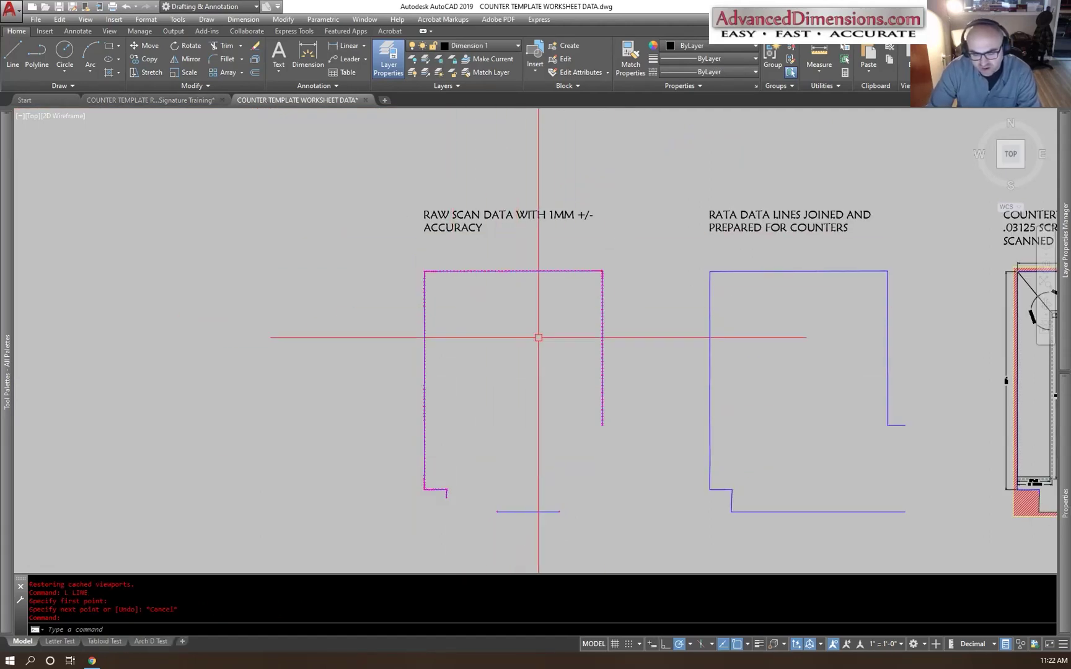
# Step: Copy the whole raw scan outline with its scan points 200 units straight down into the empty area below
pyautogui.moveTo(520, 341); pyautogui.dragTo(392, 277, button='middle')
pyautogui.scroll(-3, 403, 273)
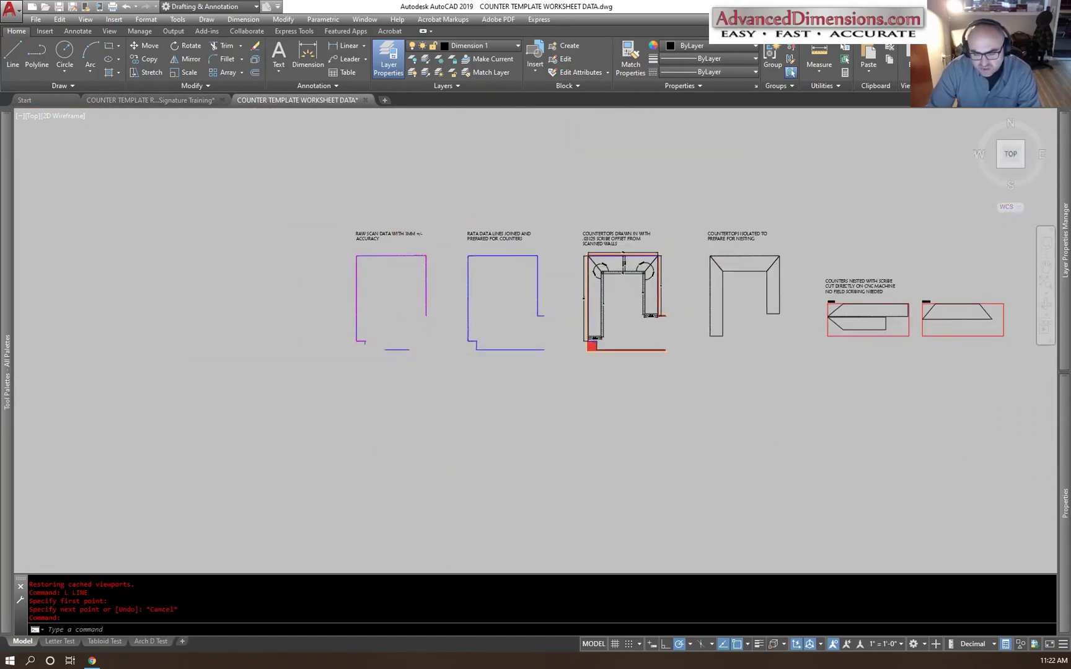
pyautogui.scroll(1, 318, 282)
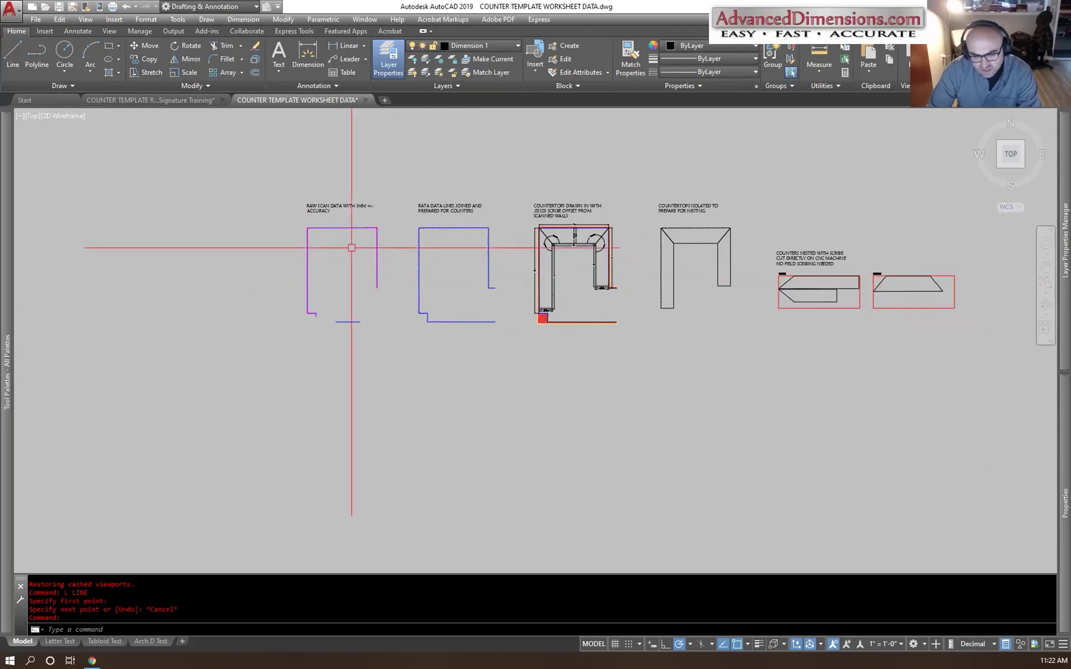
pyautogui.click(284, 217)
pyautogui.click(391, 355)
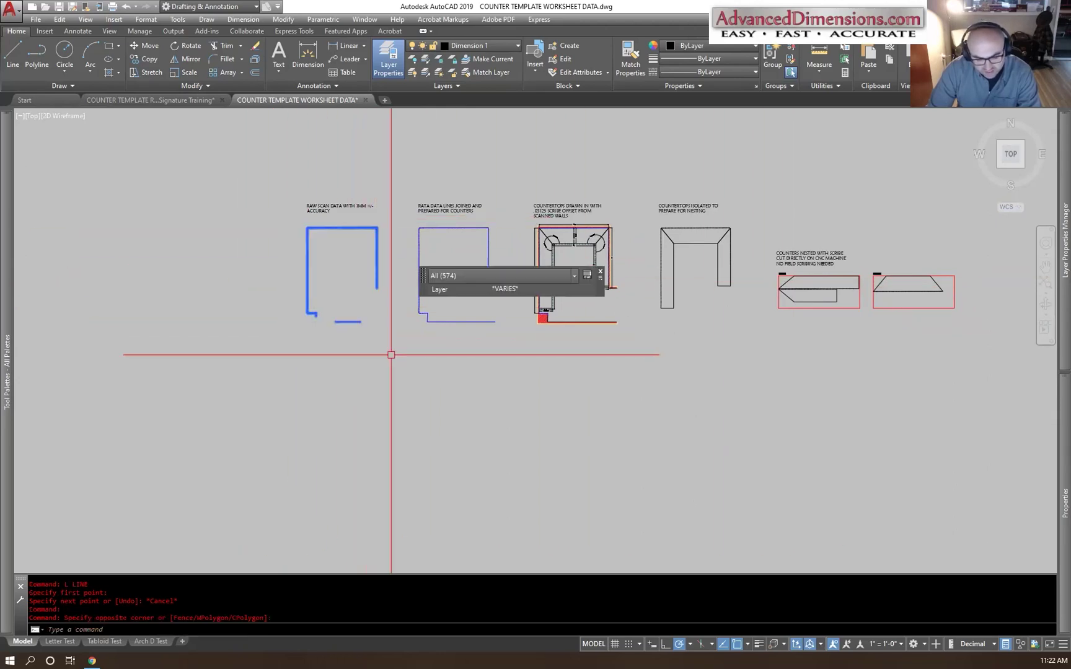
pyautogui.write('co')
pyautogui.press('Return')
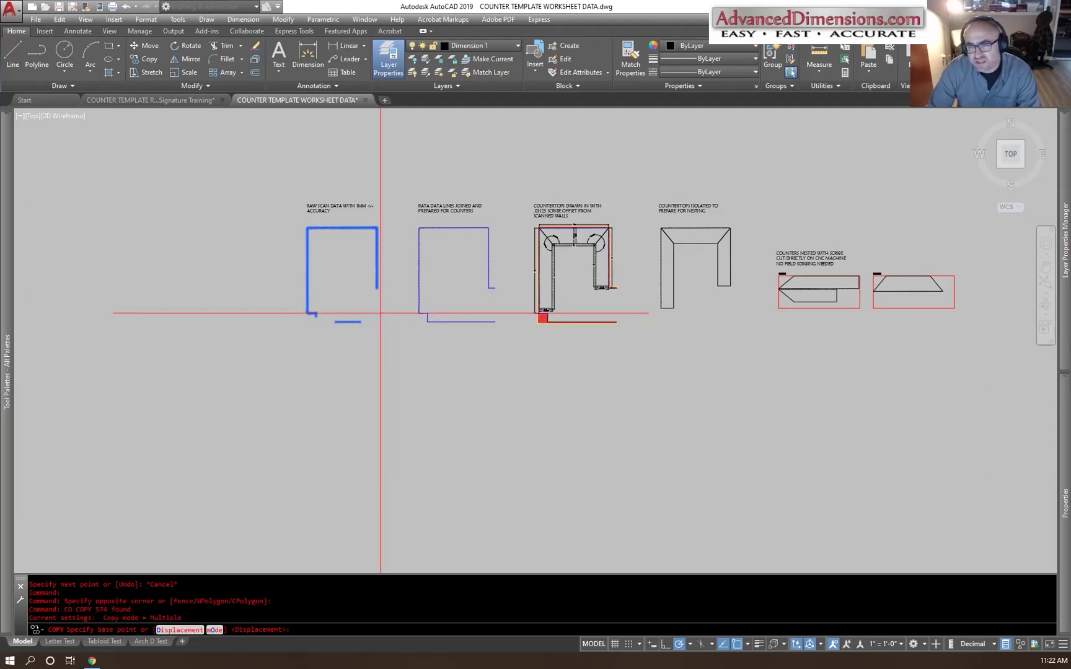
pyautogui.click(397, 298)
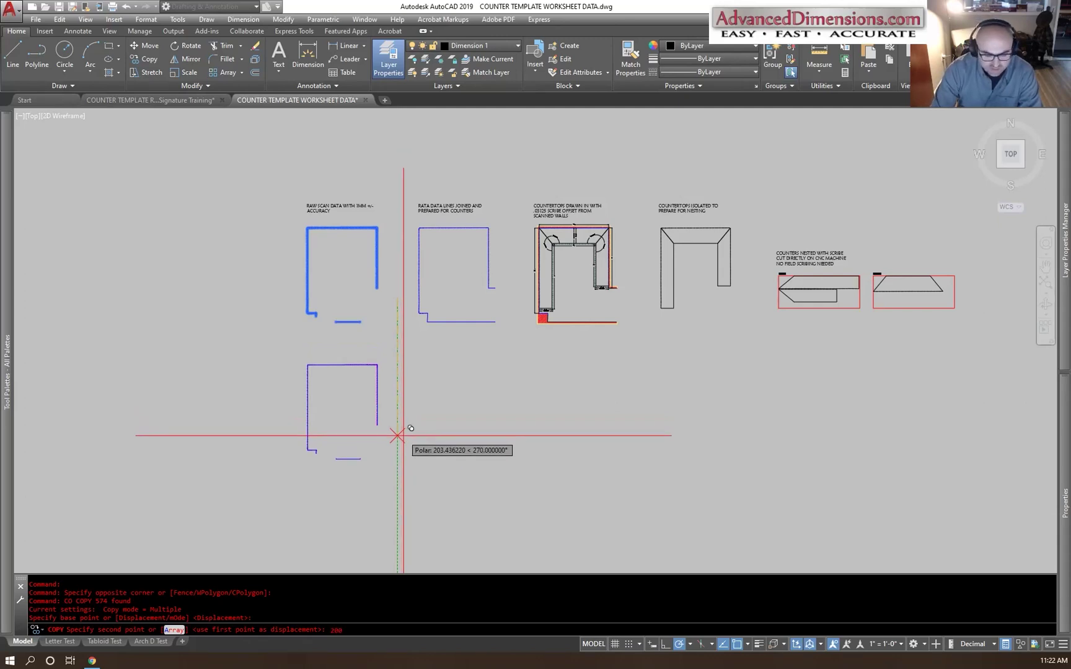
pyautogui.write('200')
pyautogui.press('Return')
pyautogui.press('Escape')
# Step: Examine the numbered scan points and the short separate line segments along the walls of the copied outline
pyautogui.scroll(5, 358, 411)
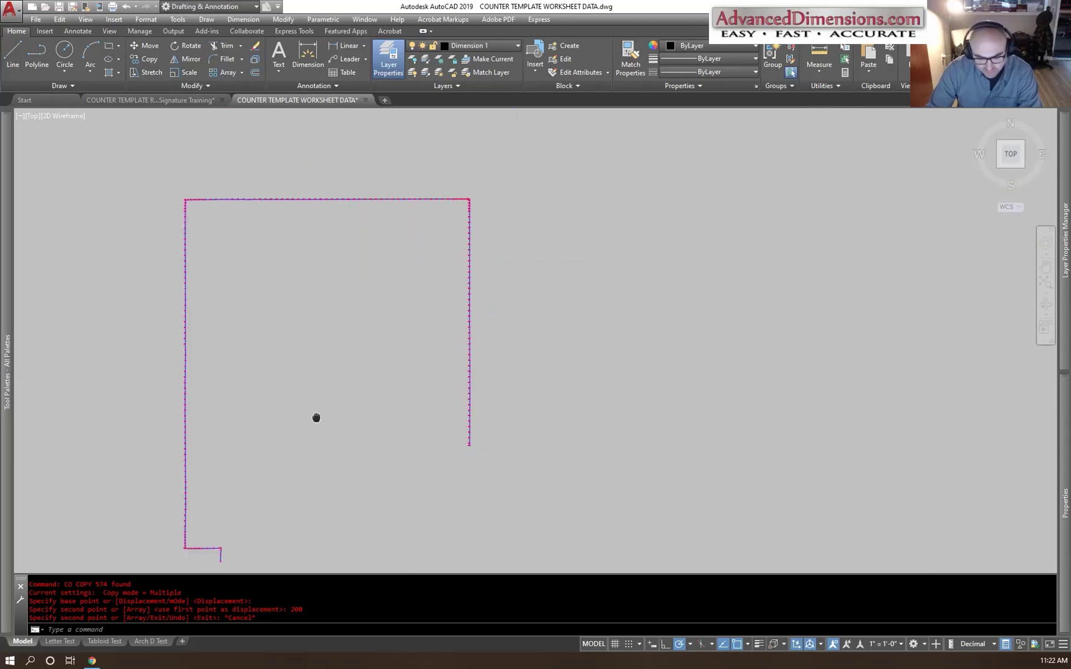
pyautogui.moveTo(316, 418); pyautogui.dragTo(359, 413, button='middle')
pyautogui.scroll(-2, 358, 413)
pyautogui.moveTo(545, 401); pyautogui.dragTo(602, 354, button='middle')
pyautogui.scroll(2, 439, 337)
pyautogui.moveTo(439, 337); pyautogui.dragTo(487, 328, button='middle')
pyautogui.scroll(4, 342, 275)
pyautogui.scroll(3, 227, 296)
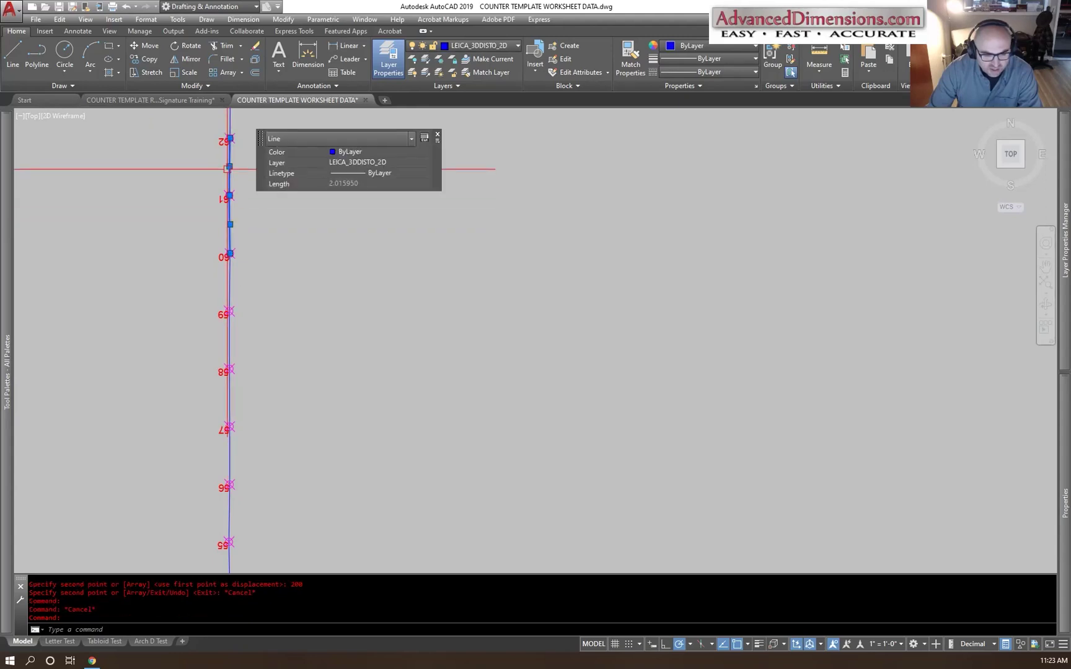
pyautogui.press('Escape')
pyautogui.scroll(-3, 217, 278)
pyautogui.scroll(-2, 359, 235)
pyautogui.moveTo(359, 234); pyautogui.dragTo(372, 248, button='middle')
pyautogui.scroll(-1, 389, 335)
pyautogui.moveTo(389, 336); pyautogui.dragTo(384, 334, button='middle')
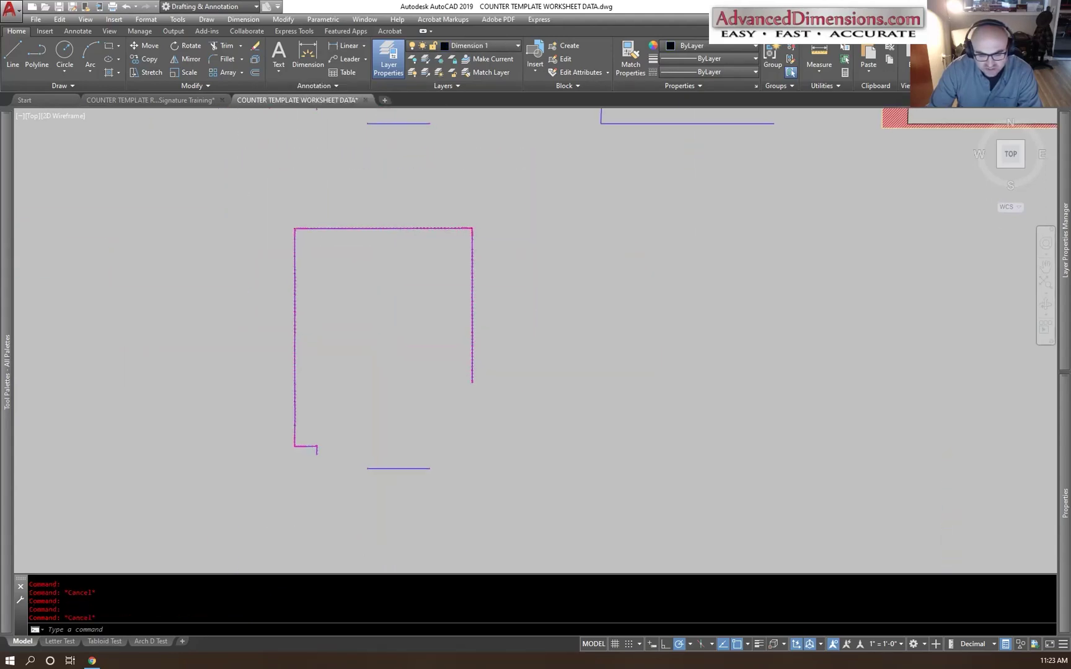
# Step: Turn off the LEICA_3DDISTO_POINT_ENTITY and LEICA_3DDISTO_ID layers and check which objects remain in the copied outline
pyautogui.click(451, 52)
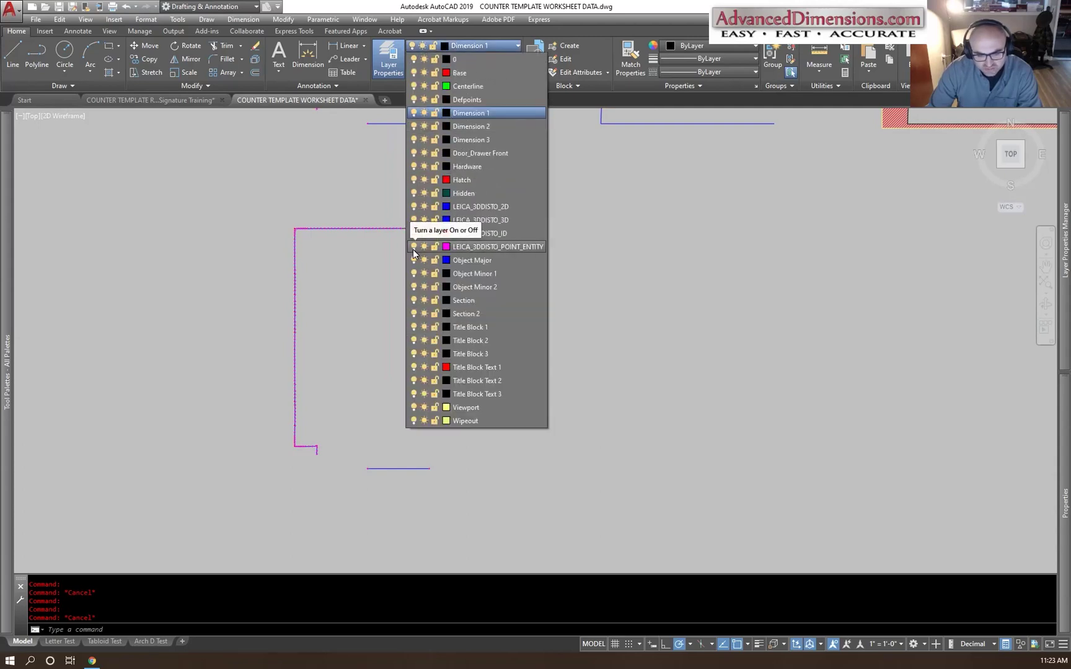
pyautogui.click(414, 246)
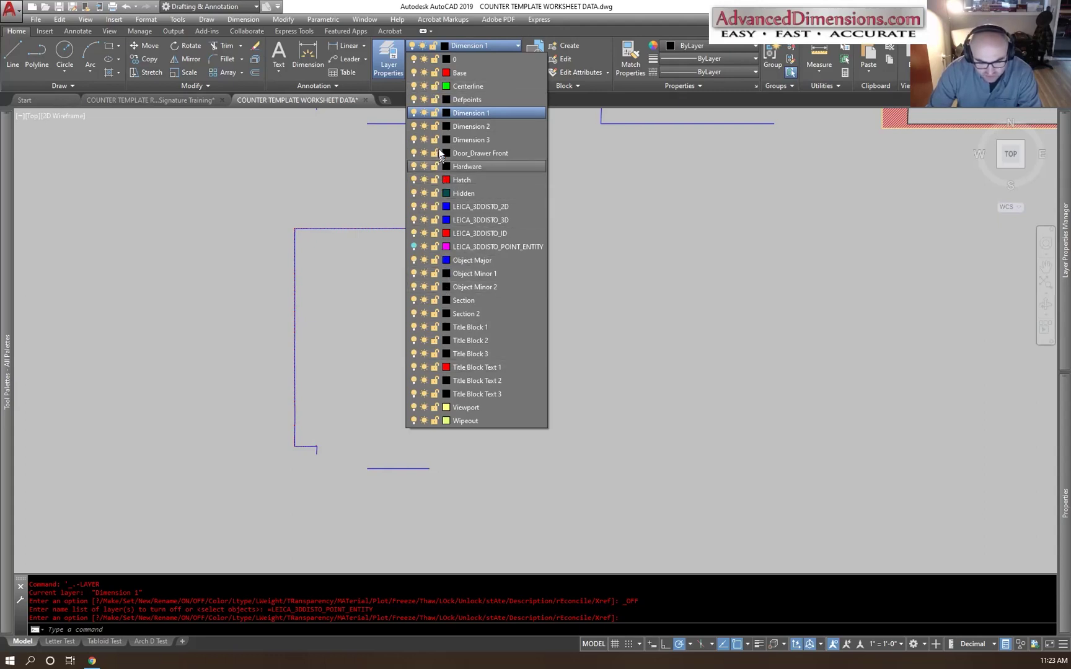
pyautogui.click(413, 234)
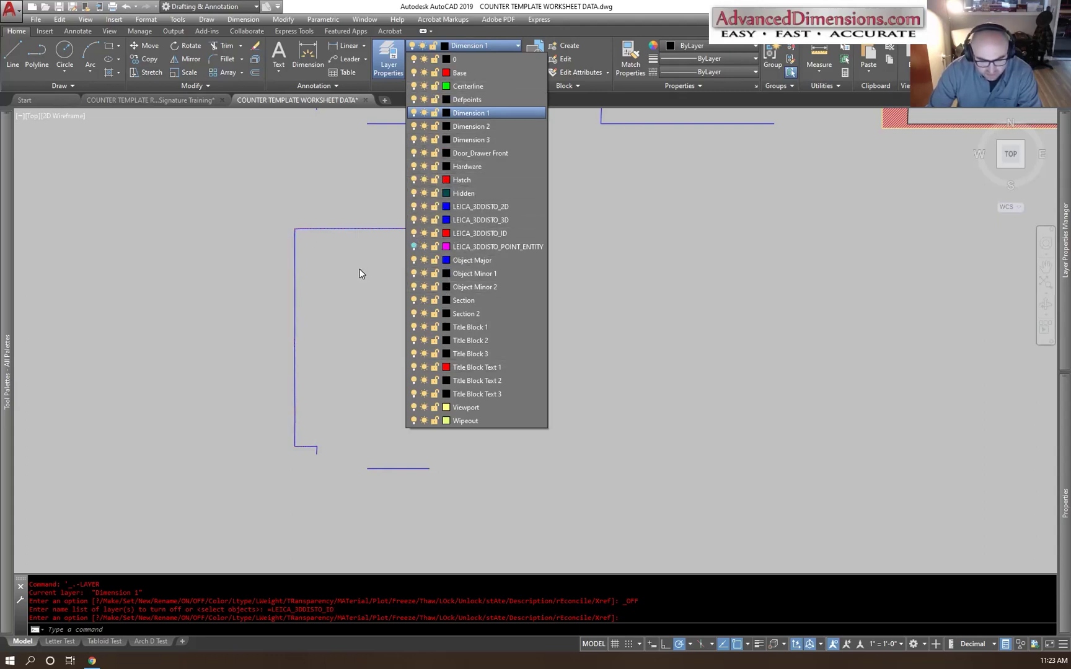
pyautogui.click(359, 269)
pyautogui.click(274, 205)
pyautogui.click(540, 486)
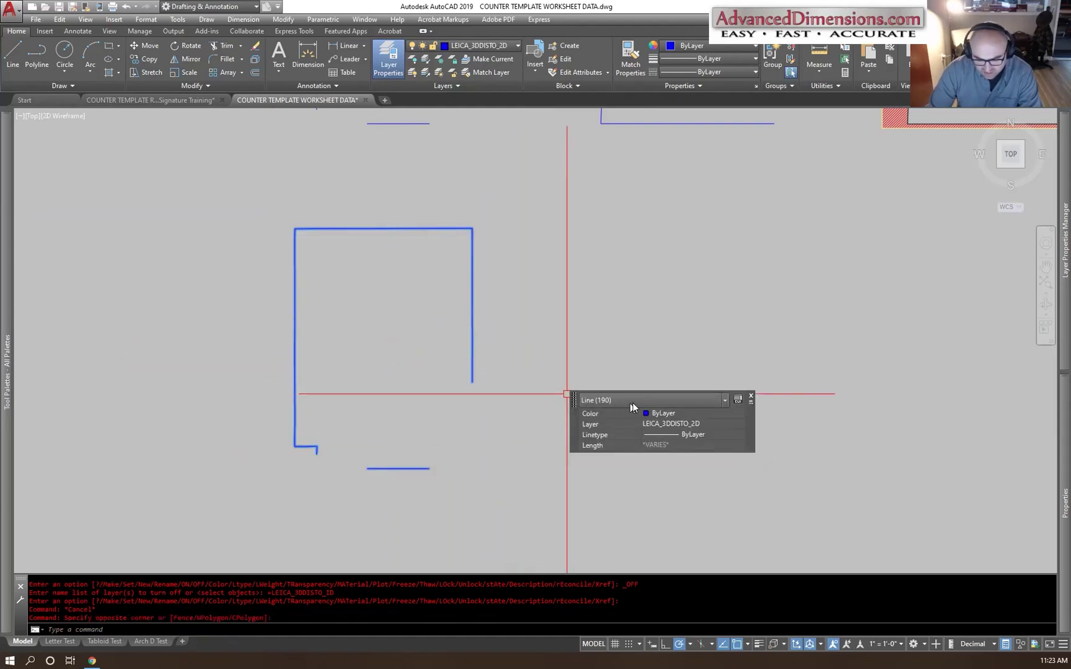
pyautogui.press('Escape')
# Step: Copy the bare scan lines beside the copied outline and move the copy by 15 to sit beneath the joined-lines outline
pyautogui.scroll(-2, 390, 310)
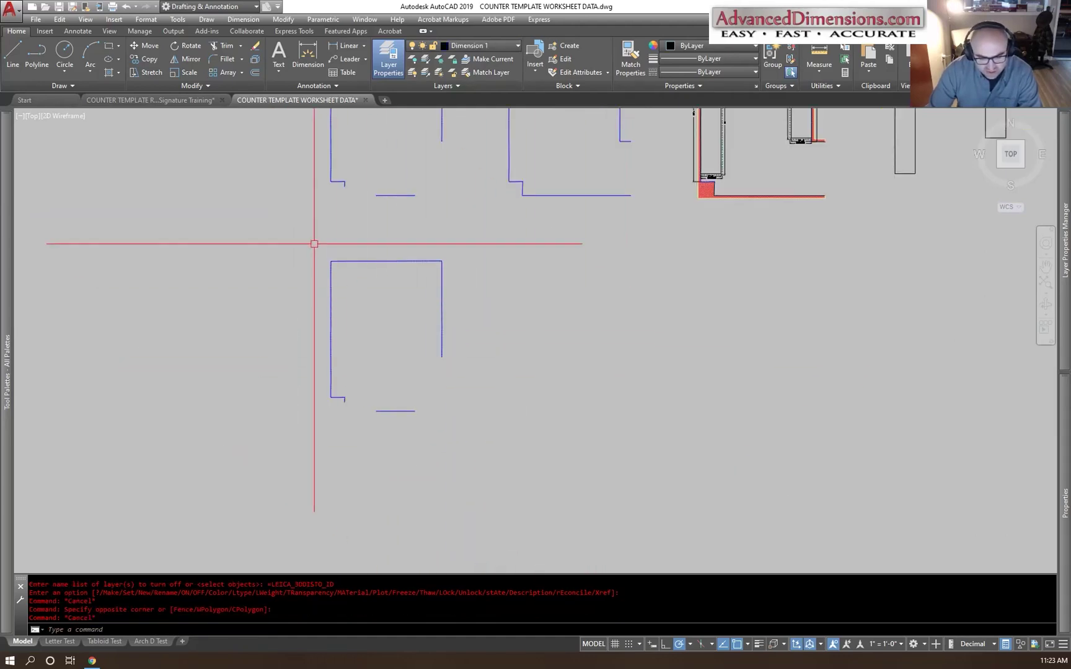
pyautogui.click(304, 227)
pyautogui.click(480, 456)
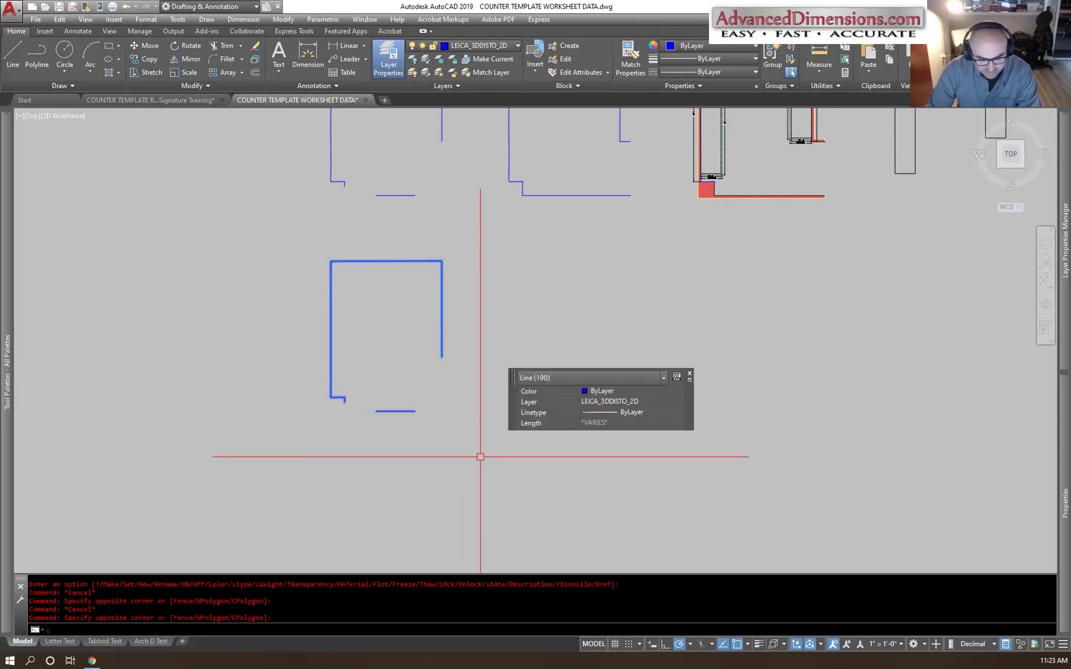
pyautogui.press('Return')
pyautogui.scroll(-2, 390, 340)
pyautogui.click(390, 333)
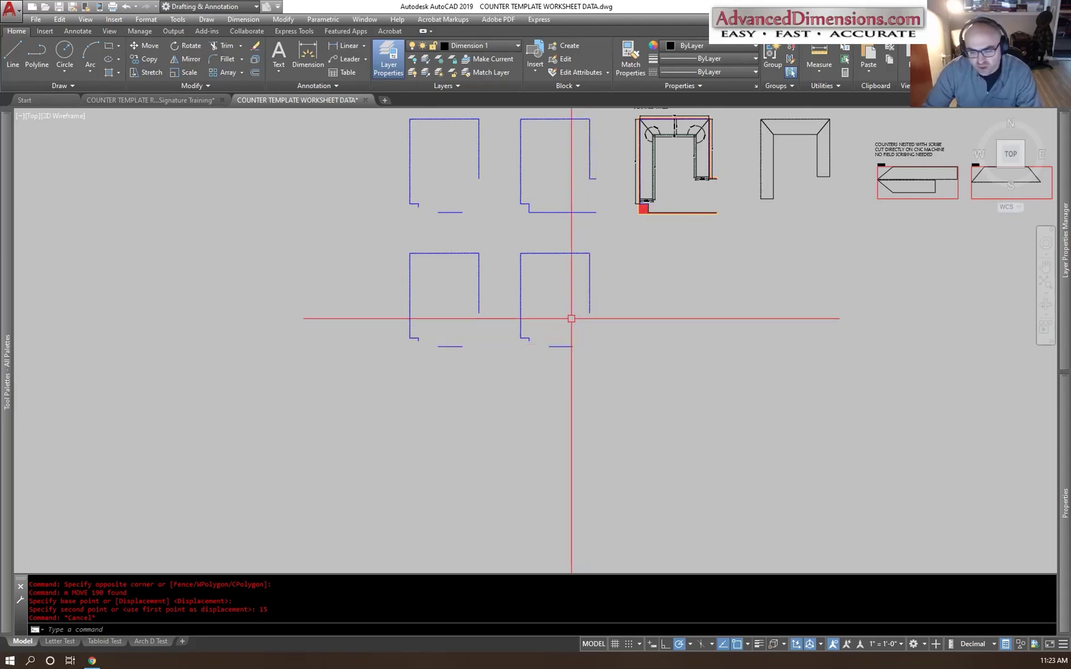
# Step: Turn the LEICA_3DDISTO_ID and LEICA_3DDISTO_POINT_ENTITY layers back on
pyautogui.moveTo(574, 324); pyautogui.dragTo(585, 384, button='middle')
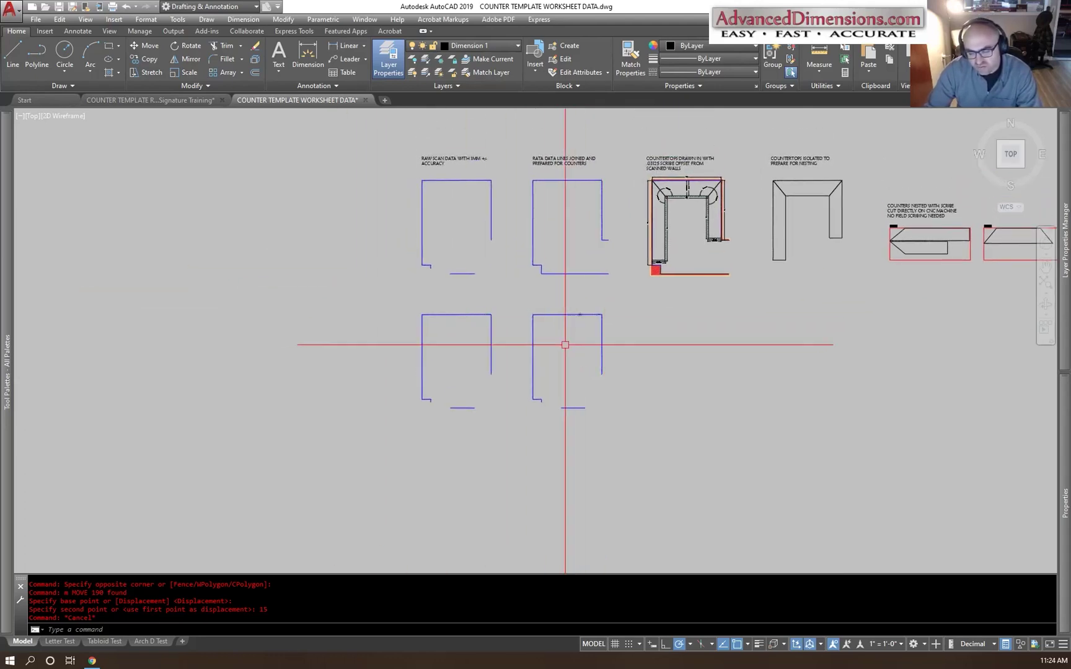
pyautogui.moveTo(564, 342); pyautogui.dragTo(555, 351, button='middle')
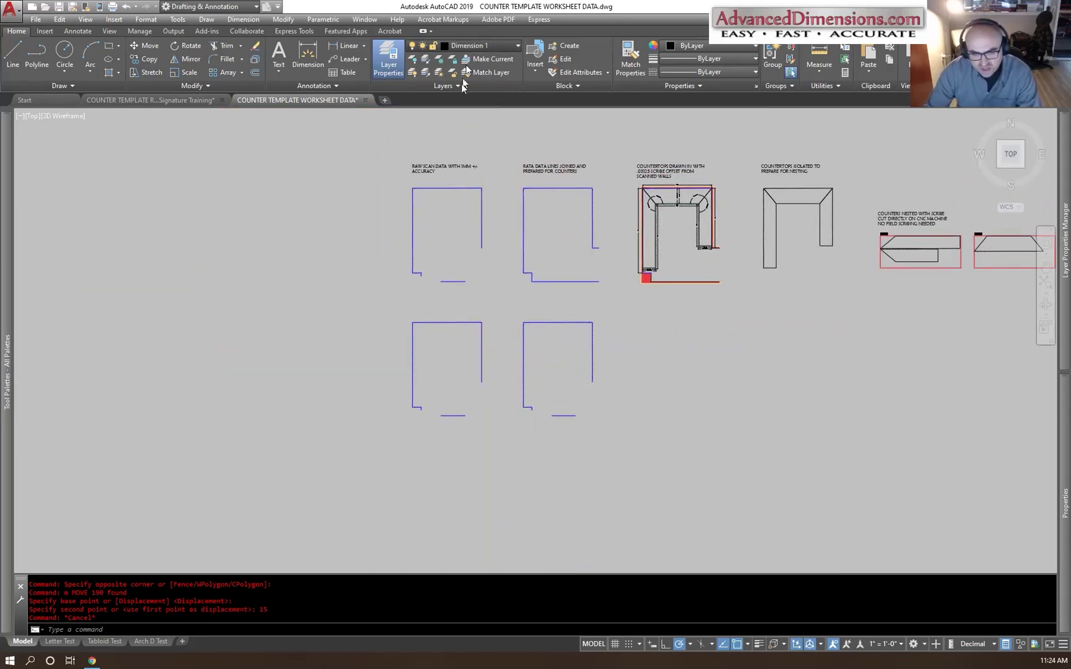
pyautogui.click(477, 45)
pyautogui.click(413, 246)
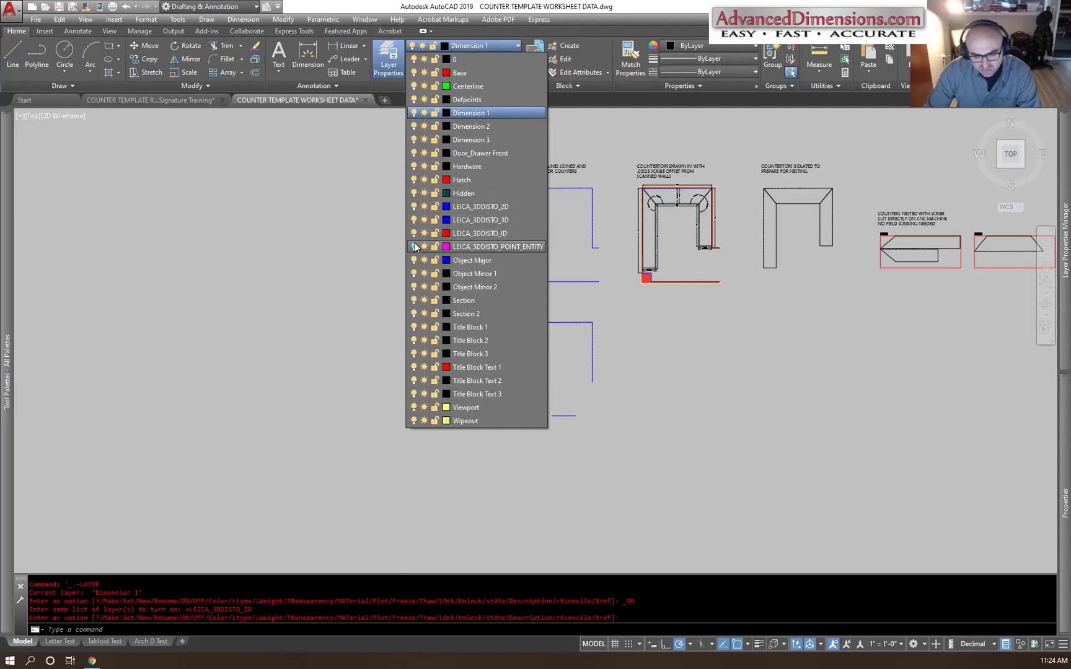
pyautogui.click(783, 372)
pyautogui.press('Escape')
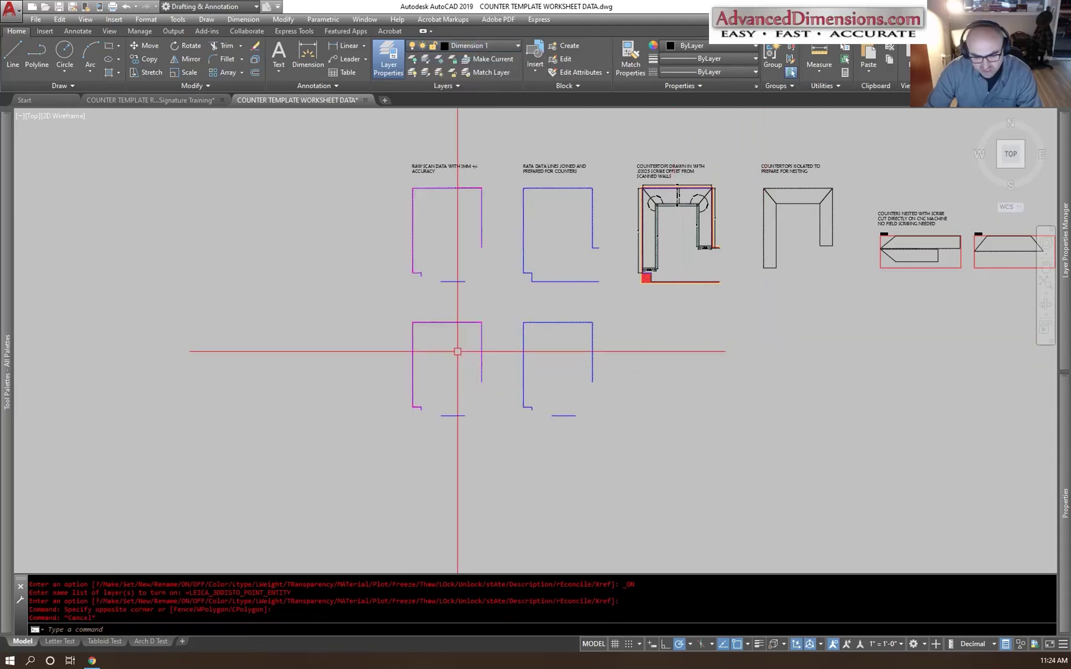
# Step: Erase the three short segments at the upper-left corner of the line-only outline
pyautogui.scroll(5, 455, 351)
pyautogui.scroll(-3, 384, 258)
pyautogui.scroll(5, 540, 218)
pyautogui.scroll(5, 564, 267)
pyautogui.click(586, 227)
pyautogui.click(806, 359)
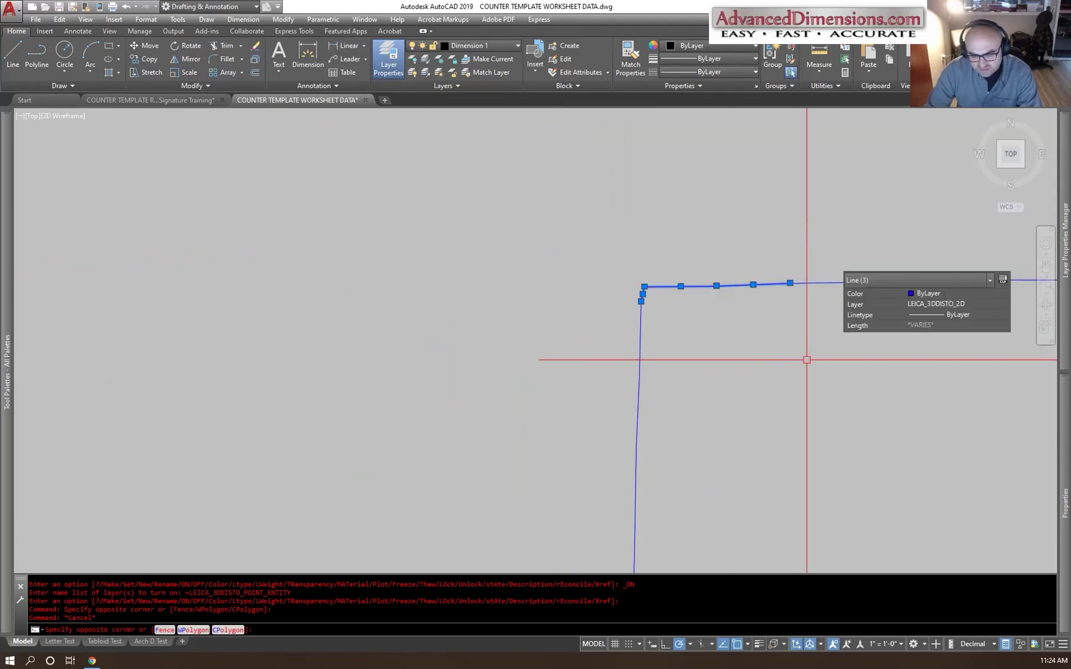
pyautogui.press('Delete')
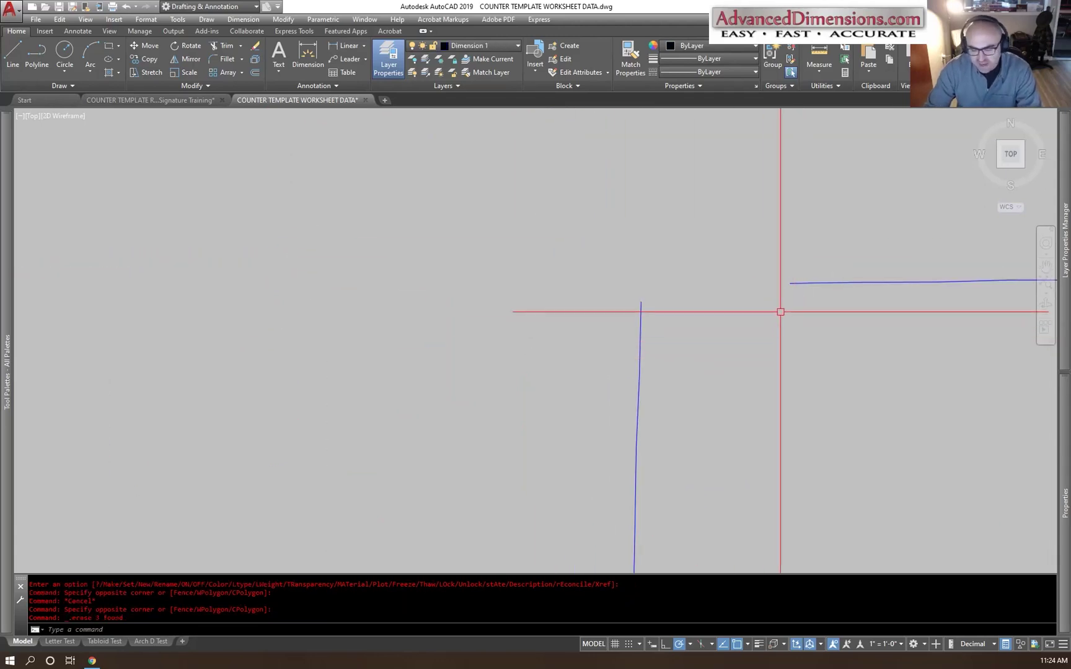
# Step: Try to copy the upper-left corner lines and scan points from the point-marked outline
pyautogui.moveTo(666, 303); pyautogui.dragTo(697, 335, button='middle')
pyautogui.moveTo(49, 322); pyautogui.dragTo(395, 351, button='middle')
pyautogui.click(389, 323)
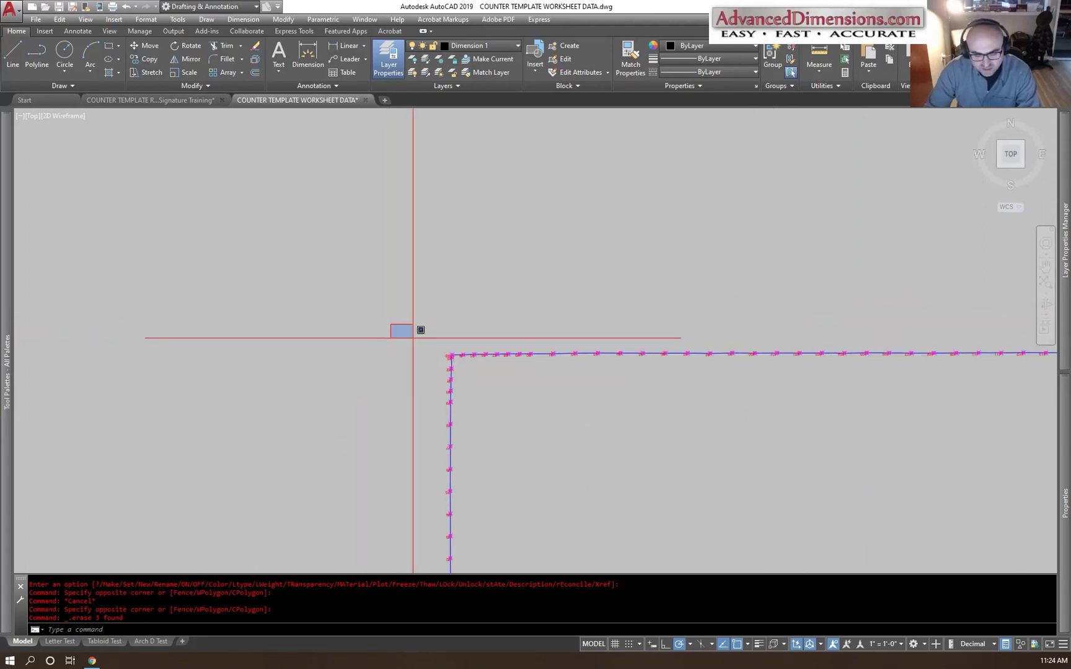
pyautogui.click(568, 407)
pyautogui.press('Return')
pyautogui.click(566, 425)
pyautogui.press('Escape')
# Step: Undo the copy attempt and the erasing of the line-only outline's upper-left corner segments
pyautogui.moveTo(744, 430); pyautogui.dragTo(415, 375, button='middle')
pyautogui.scroll(8, 744, 399)
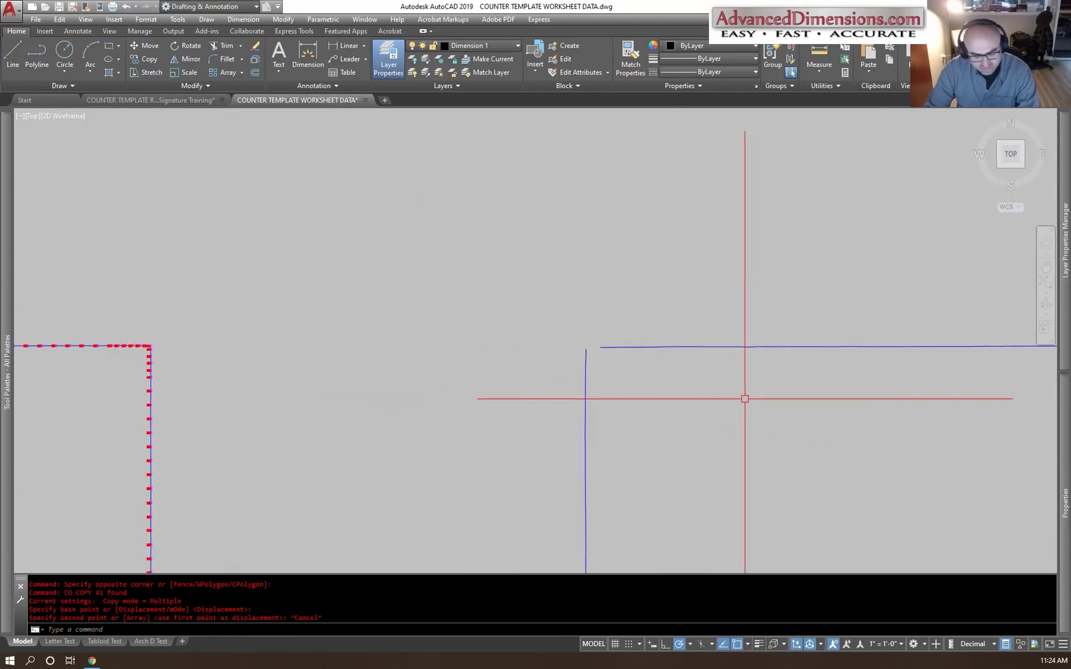
pyautogui.hotkey('ctrl', 'z')
pyautogui.hotkey('ctrl', 'z')
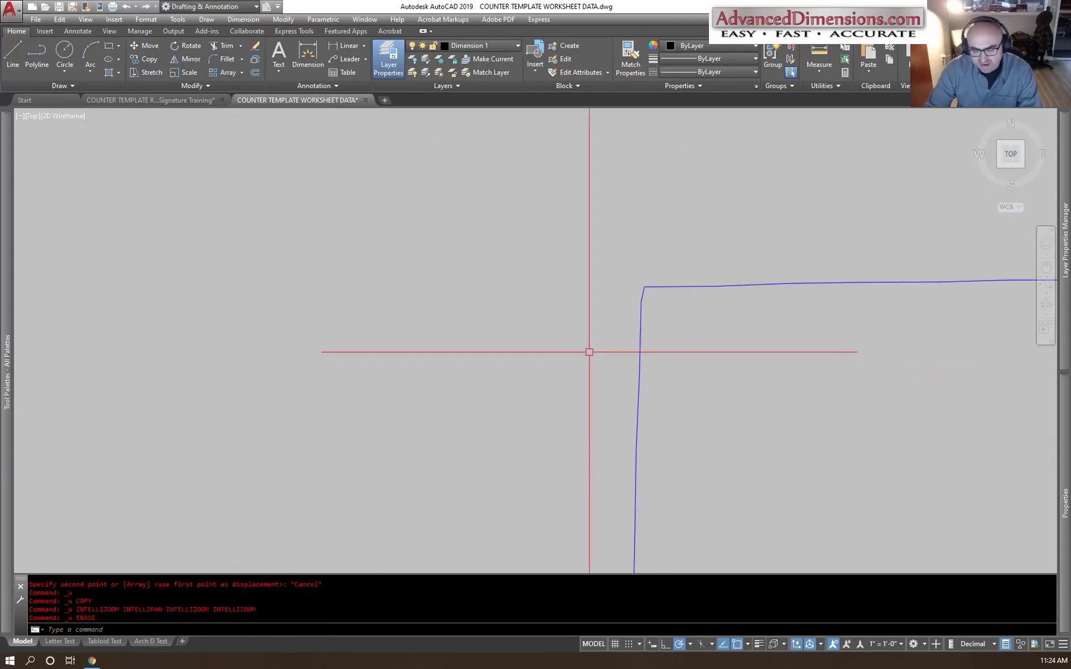
pyautogui.scroll(-8, 499, 347)
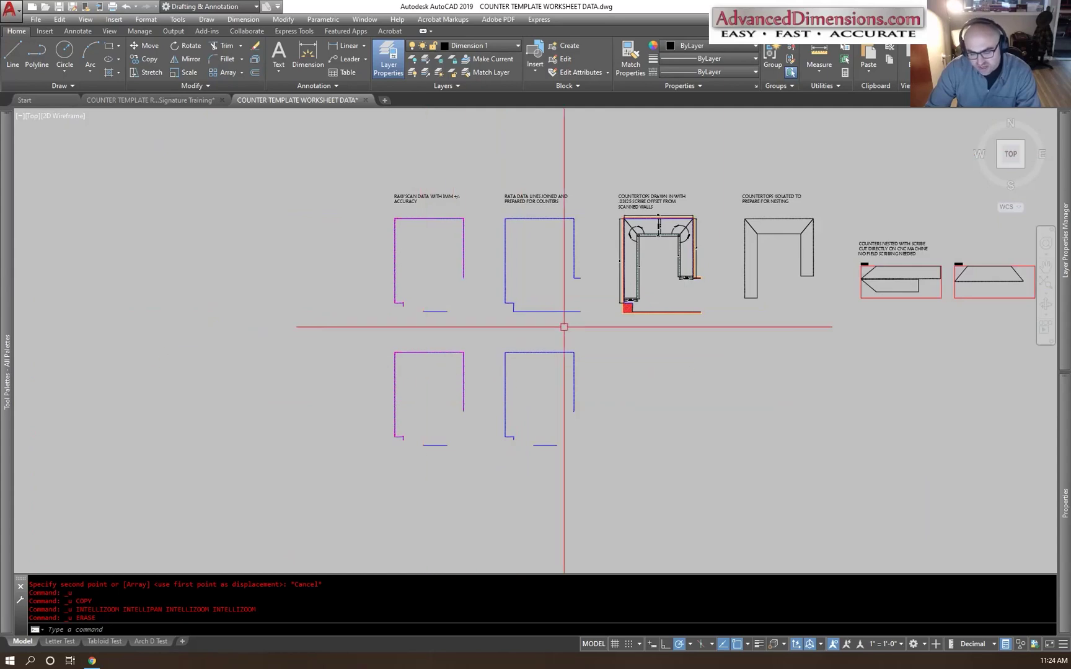
pyautogui.moveTo(939, 412); pyautogui.dragTo(805, 396, button='middle')
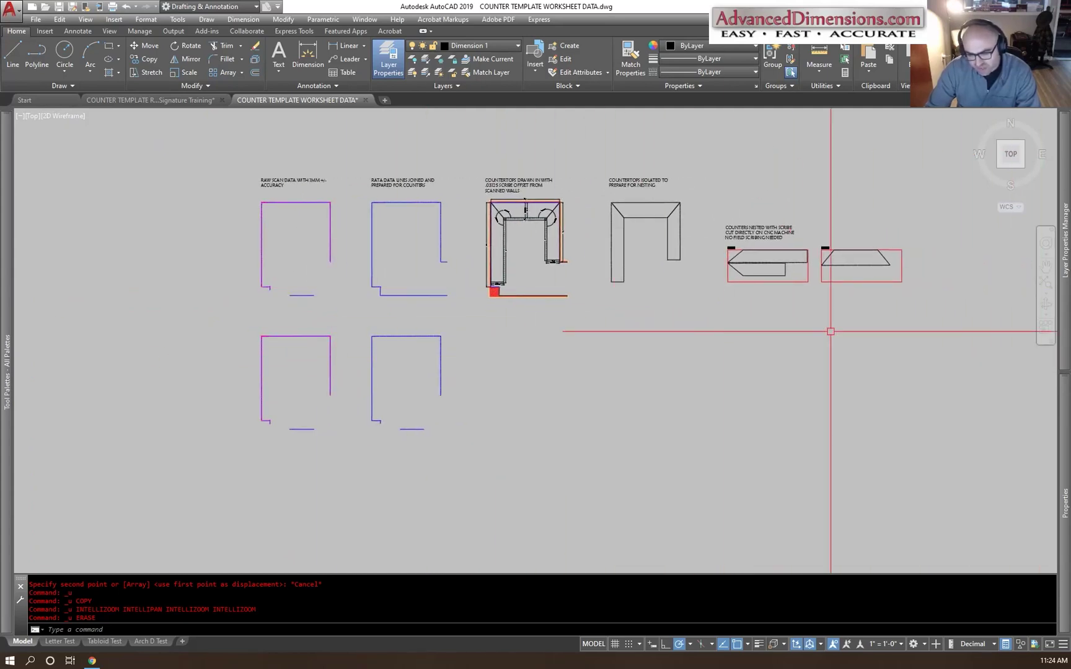
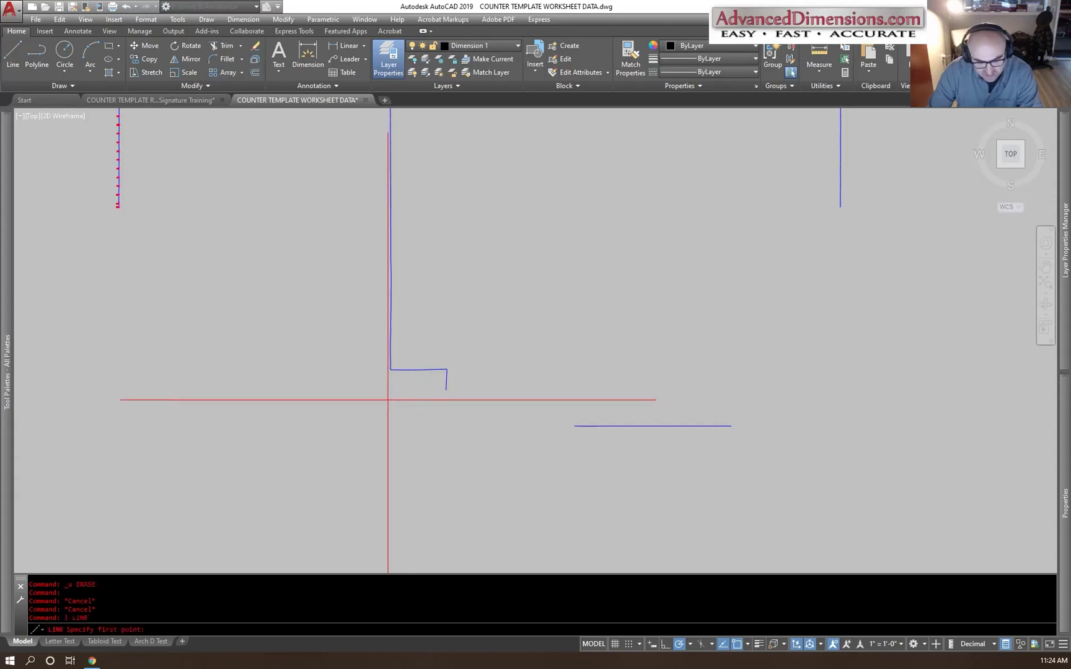
# Step: Draw a temporary diagonal line below the jog of the line-only outline and extend the jog's short vertical segment to it
pyautogui.click(498, 511)
pyautogui.press('Escape')
pyautogui.write('ex')
pyautogui.press('Return')
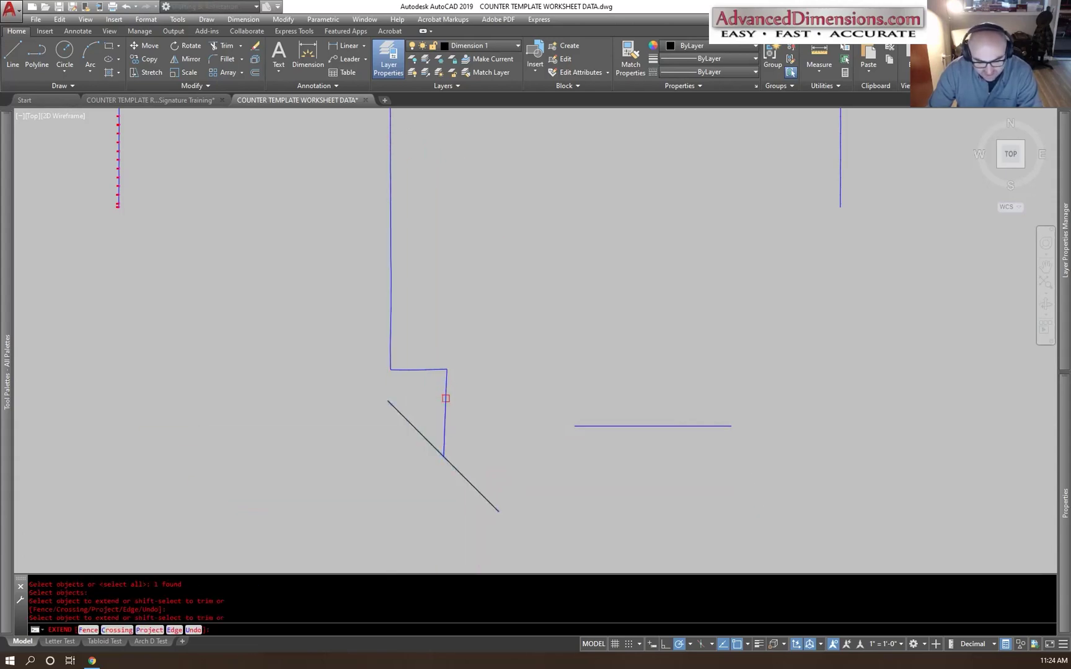
# Step: Extend the detached bottom wall line to the jog's vertical segment and trim the excess below their corner
pyautogui.press('Escape')
pyautogui.write('tr')
pyautogui.press('Return')
pyautogui.press('Return')
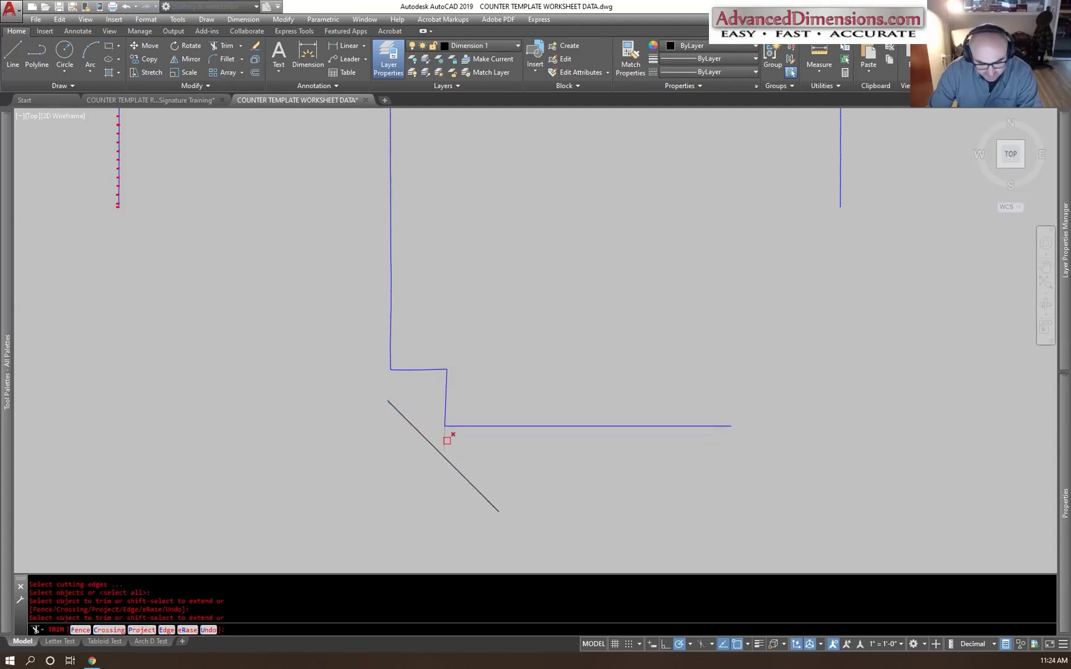
pyautogui.press('Escape')
# Step: Erase the temporary diagonal boundary line below the jog
pyautogui.click(435, 448)
pyautogui.write('e')
pyautogui.press('Return')
pyautogui.press('Escape')
# Step: Compare the bottom walls and right wall return in the joined-lines outline and hatched countertop drawing with the working outline
pyautogui.scroll(-2, 407, 461)
pyautogui.moveTo(681, 327); pyautogui.dragTo(677, 347, button='middle')
pyautogui.scroll(-4, 600, 375)
pyautogui.scroll(5, 693, 280)
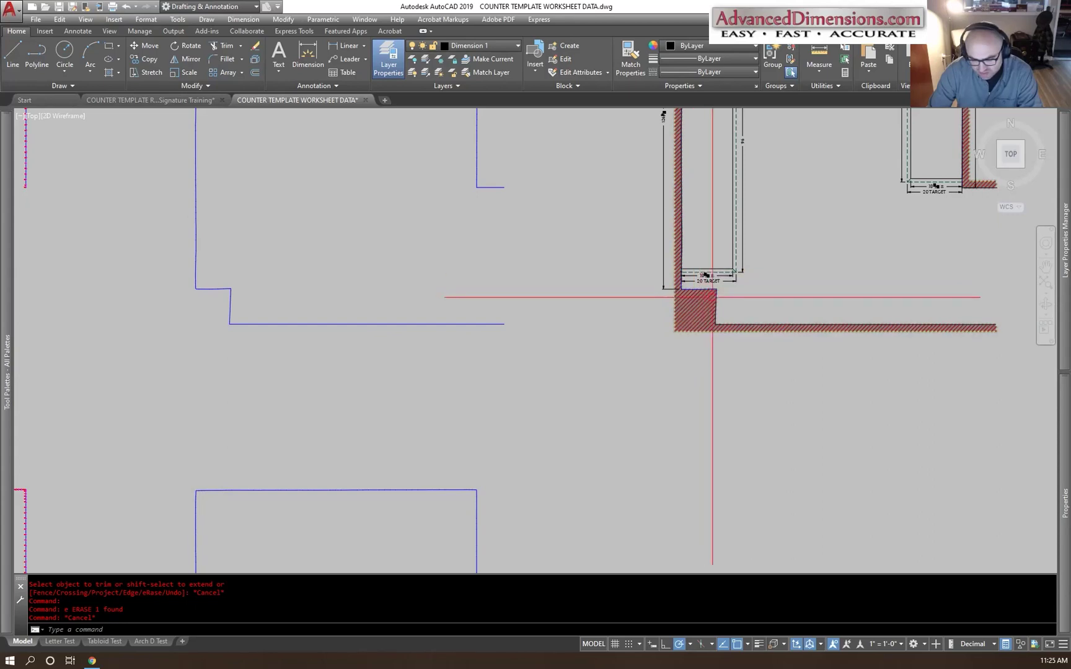
pyautogui.moveTo(698, 239); pyautogui.dragTo(634, 274, button='middle')
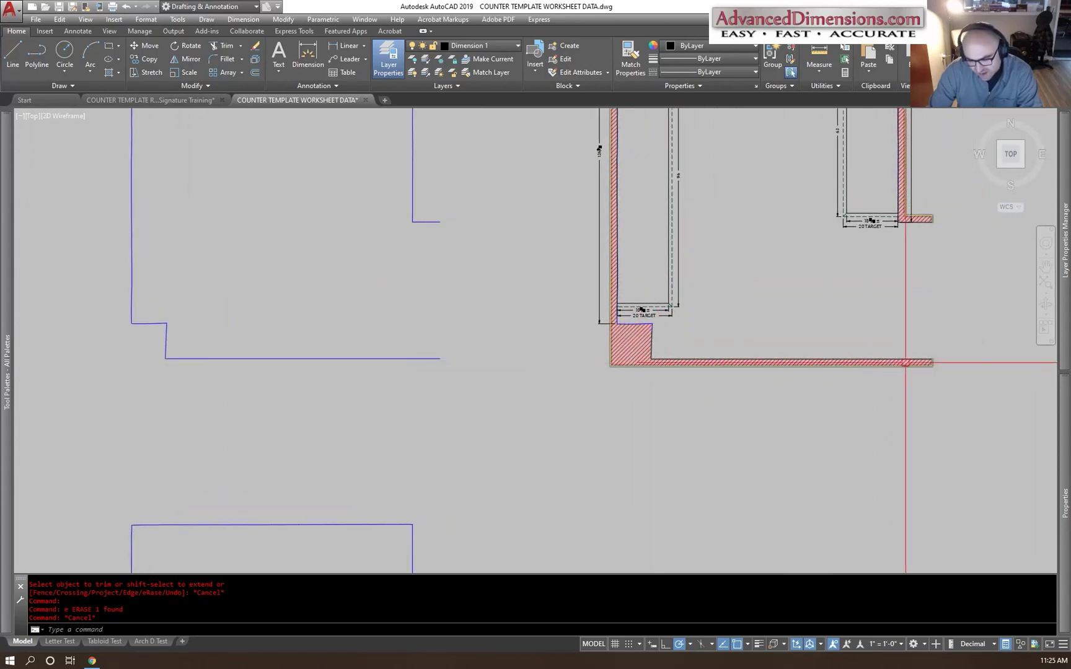
pyautogui.scroll(-4, 628, 335)
pyautogui.moveTo(628, 334); pyautogui.dragTo(605, 282, button='middle')
pyautogui.scroll(4, 449, 502)
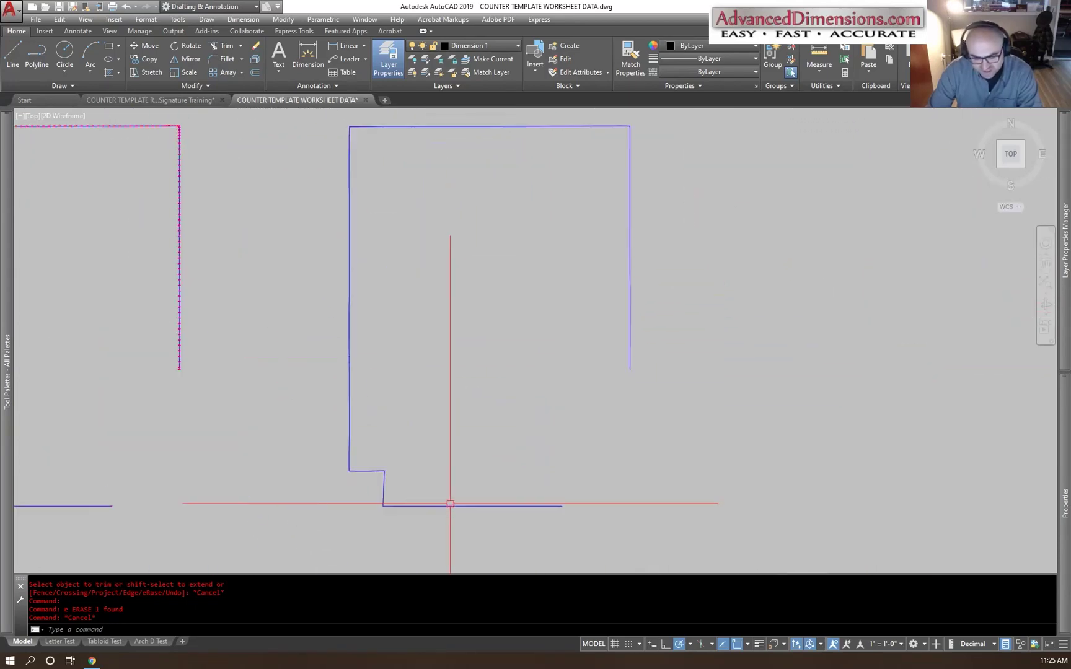
# Step: Draw the short horizontal wall return outward from the lower end of the right wall, matching the reference drawing
pyautogui.press('Escape')
pyautogui.write('l')
pyautogui.press('Return')
pyautogui.scroll(3, 506, 403)
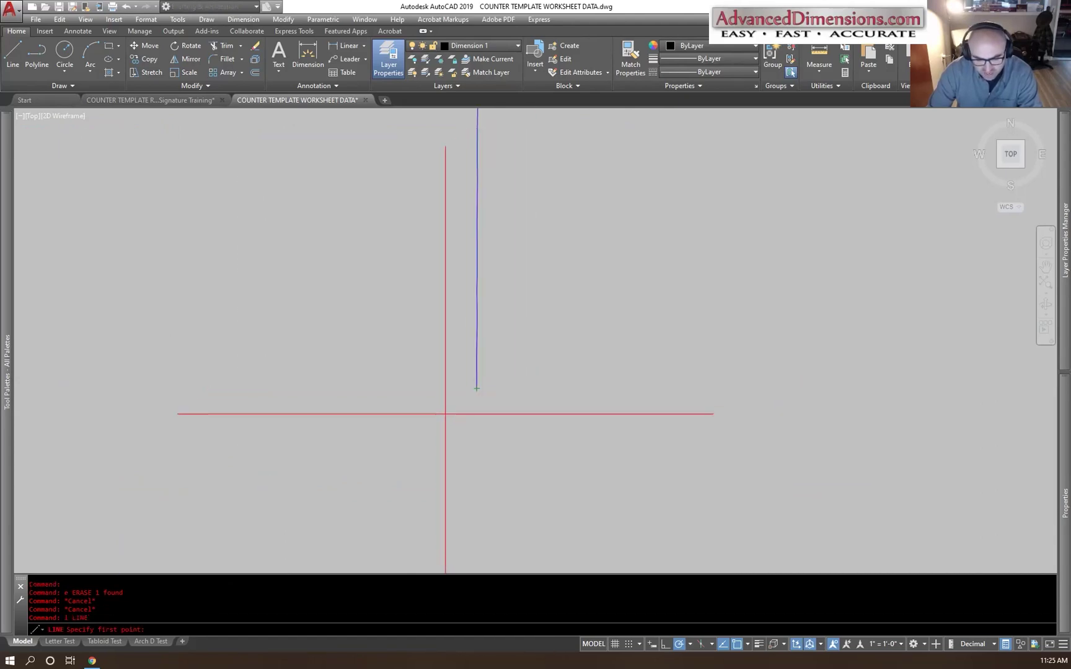
pyautogui.scroll(-2, 420, 427)
pyautogui.scroll(-2, 607, 178)
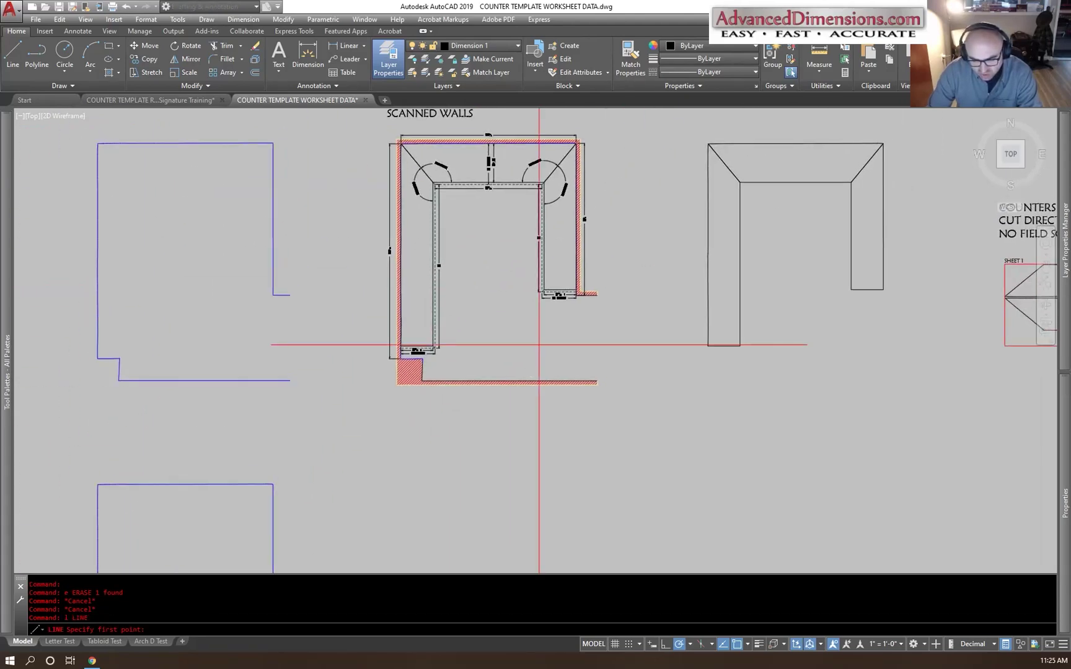
pyautogui.scroll(4, 576, 299)
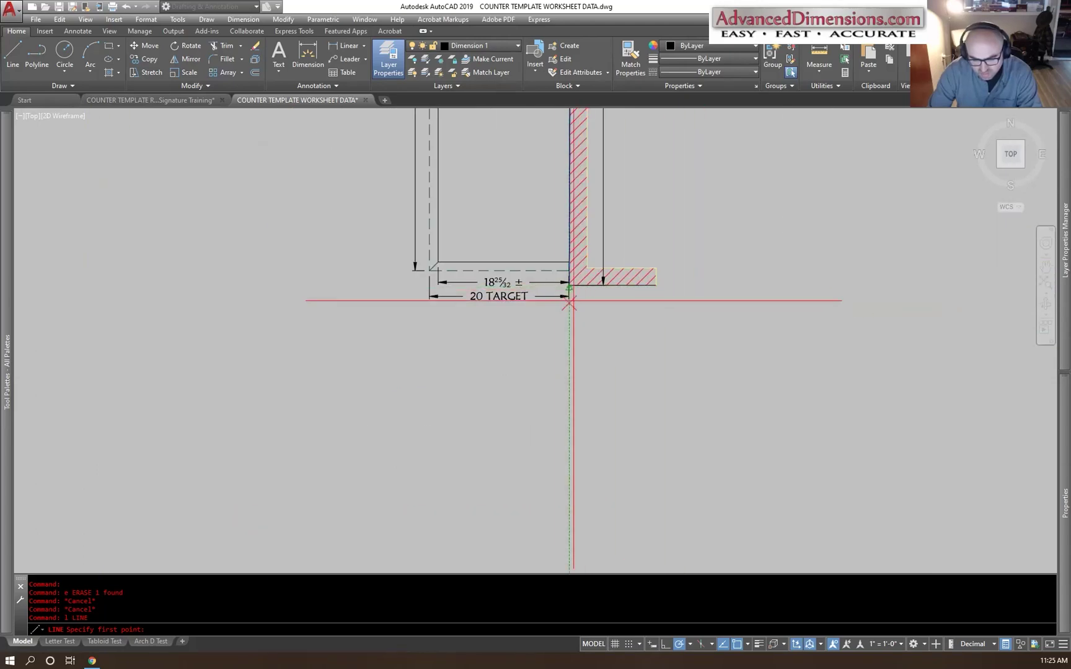
pyautogui.scroll(8, 569, 287)
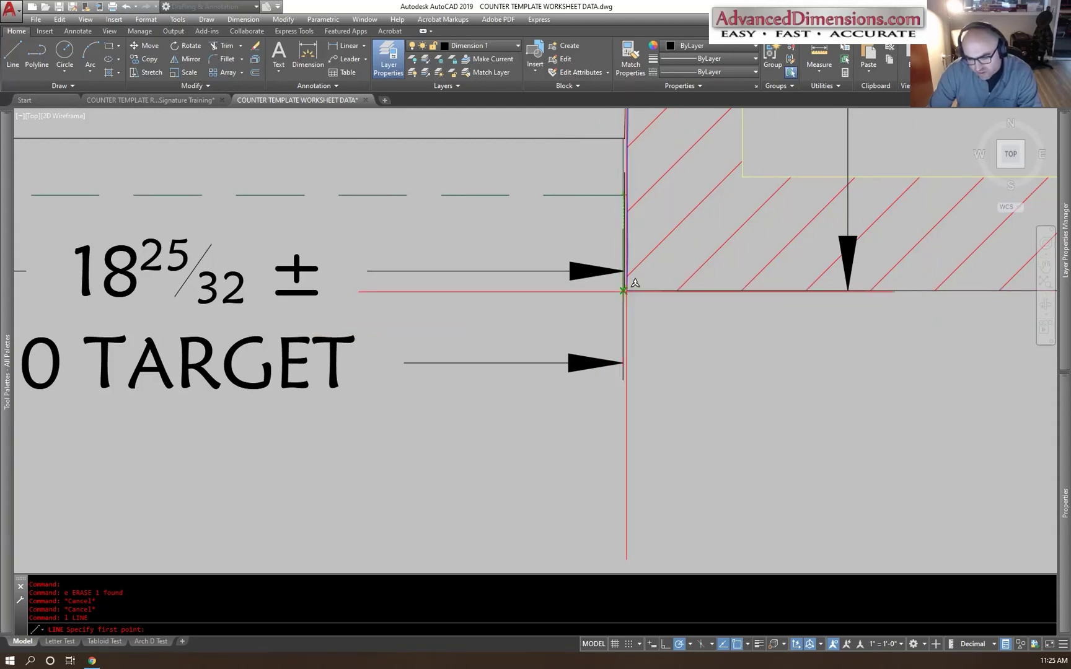
pyautogui.scroll(-6, 614, 267)
pyautogui.scroll(7, 484, 331)
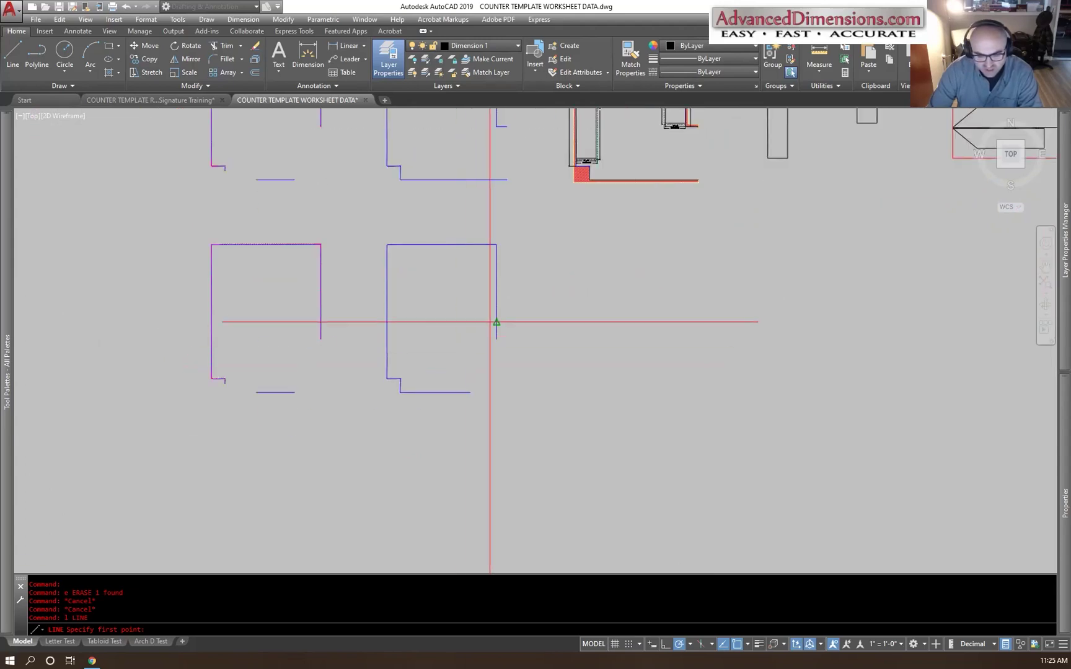
pyautogui.click(470, 471)
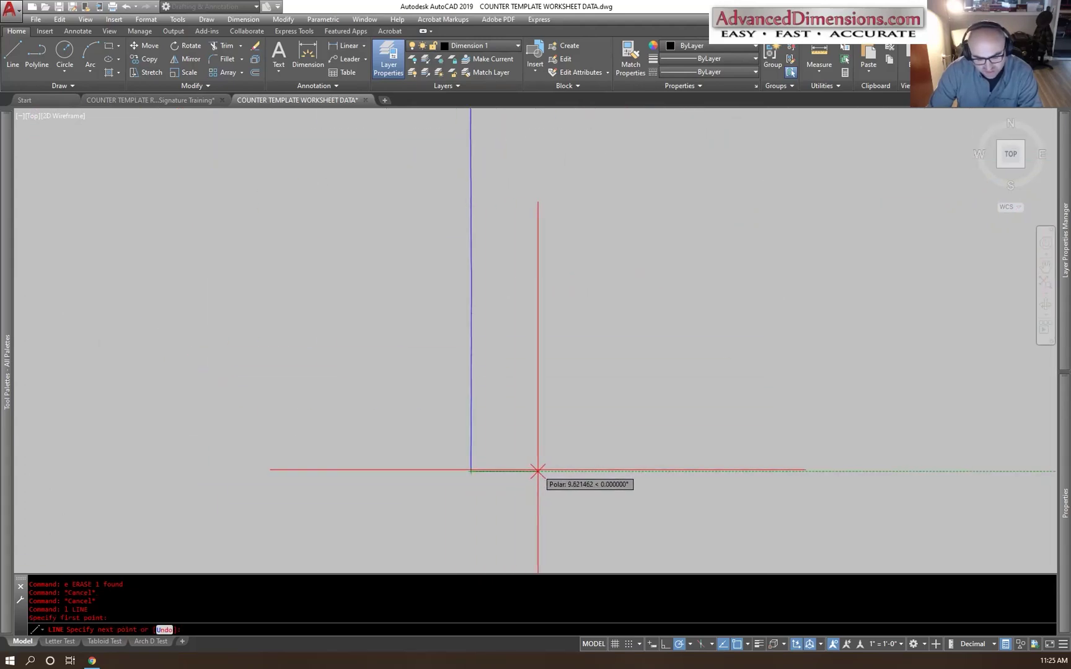
pyautogui.press('Escape')
pyautogui.scroll(-4, 399, 426)
pyautogui.moveTo(399, 426); pyautogui.dragTo(404, 446, button='middle')
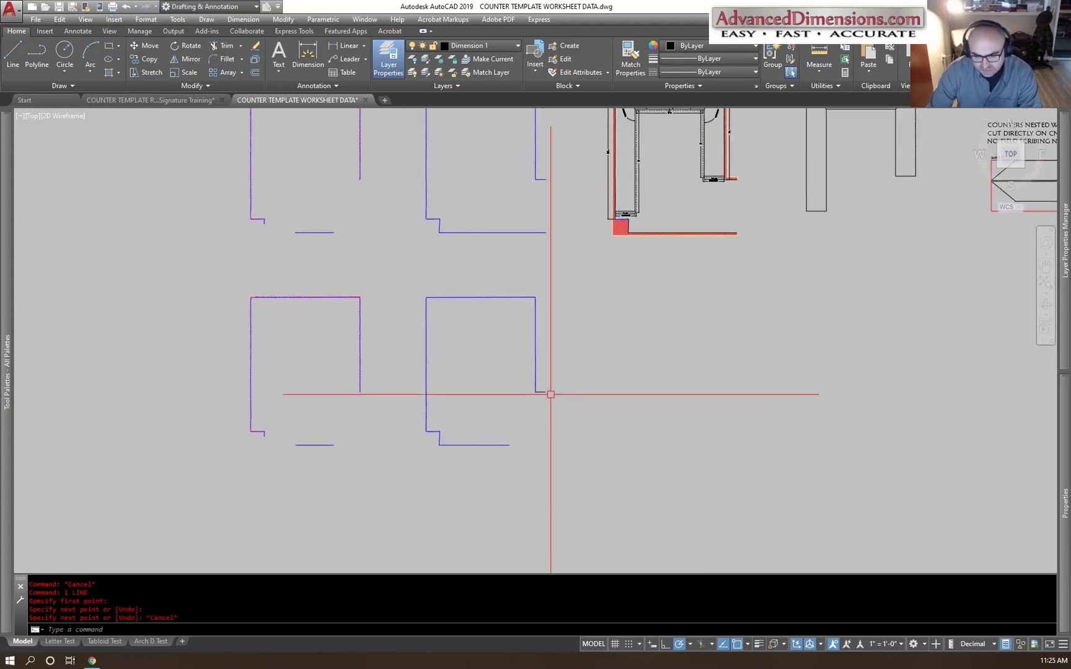
# Step: Draw a temporary vertical boundary line from the wall return's open end down past the level of the bottom wall
pyautogui.scroll(3, 550, 394)
pyautogui.press('Escape')
pyautogui.press('Escape')
pyautogui.write('l')
pyautogui.press('Return')
pyautogui.click(532, 396)
pyautogui.click(527, 508)
pyautogui.press('Escape')
# Step: Extend the bottom wall line to the temporary vertical boundary line
pyautogui.write('ex')
pyautogui.press('Return')
pyautogui.click(555, 497)
pyautogui.click(525, 466)
pyautogui.press('Return')
pyautogui.click(475, 481)
pyautogui.press('Escape')
# Step: Erase the temporary vertical boundary line beside the end of the bottom wall
pyautogui.press('Escape')
pyautogui.click(533, 502)
pyautogui.click(518, 496)
pyautogui.press('Delete')
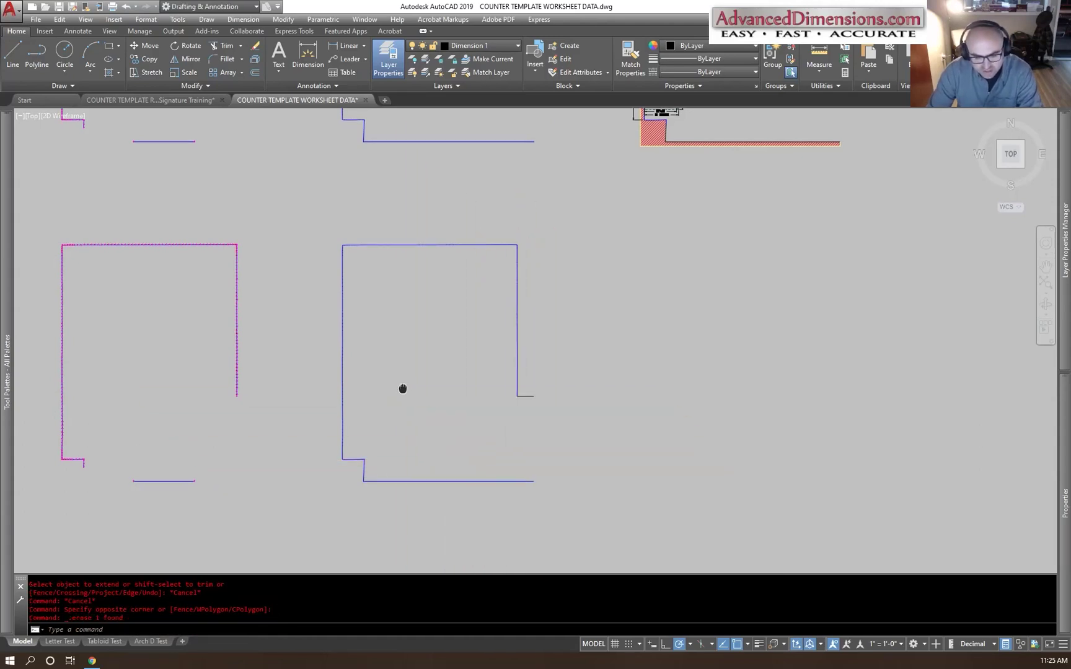
# Step: Join all line segments of the completed wall outline into polylines
pyautogui.moveTo(325, 236); pyautogui.dragTo(337, 222, button='middle')
pyautogui.click(337, 222)
pyautogui.click(586, 494)
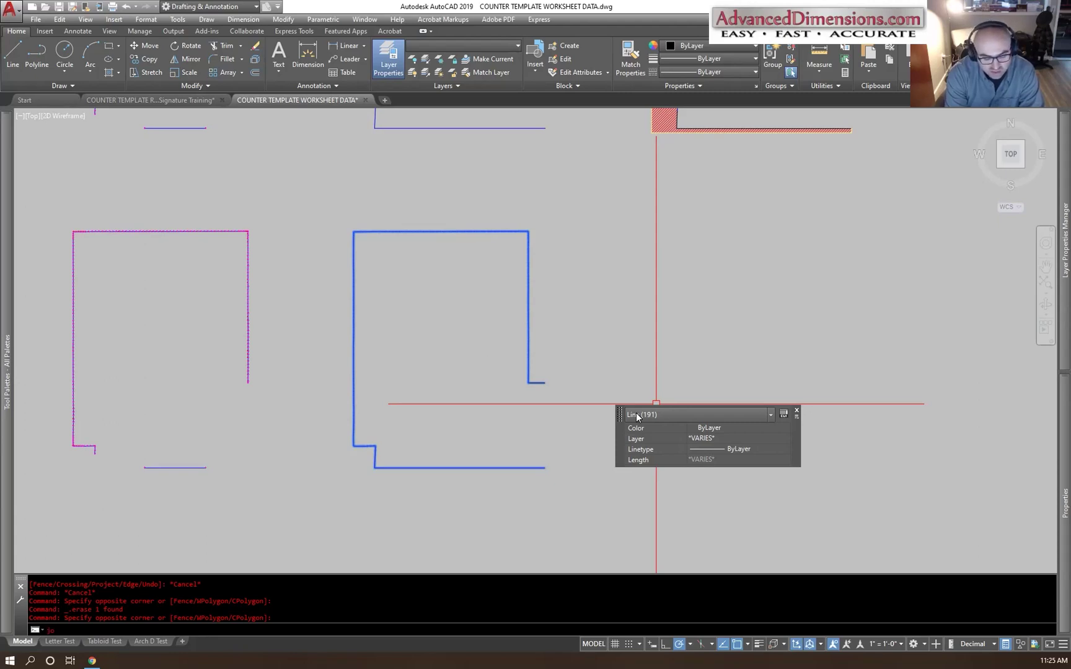
pyautogui.press('Return')
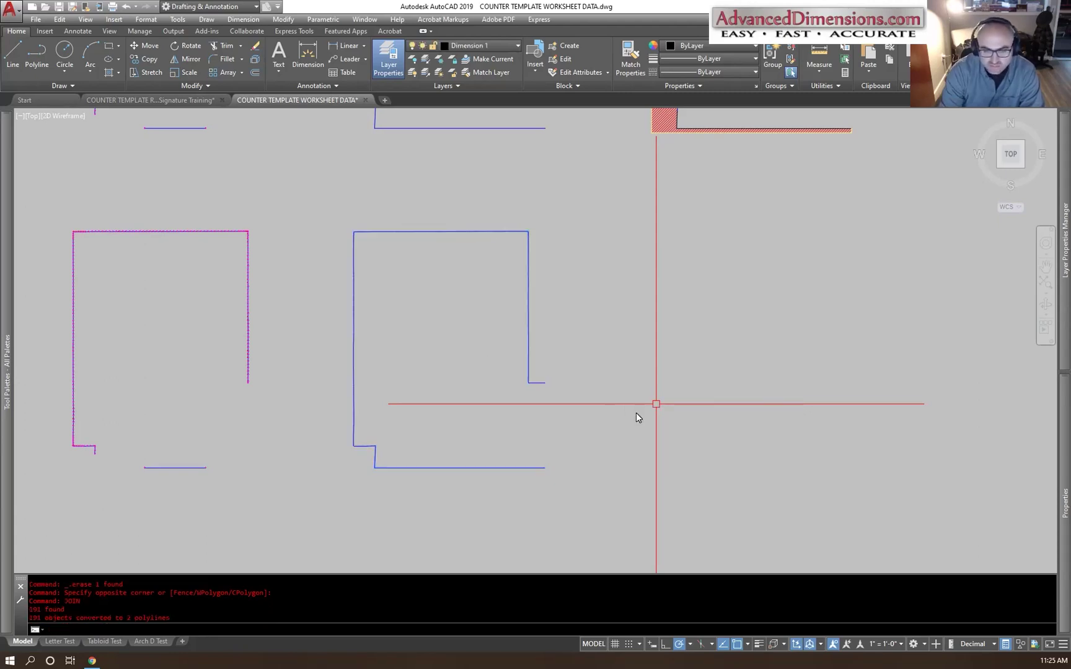
# Step: Check the joined polylines at the base of the left wall, just above the jog, to find where the outline is split
pyautogui.click(527, 293)
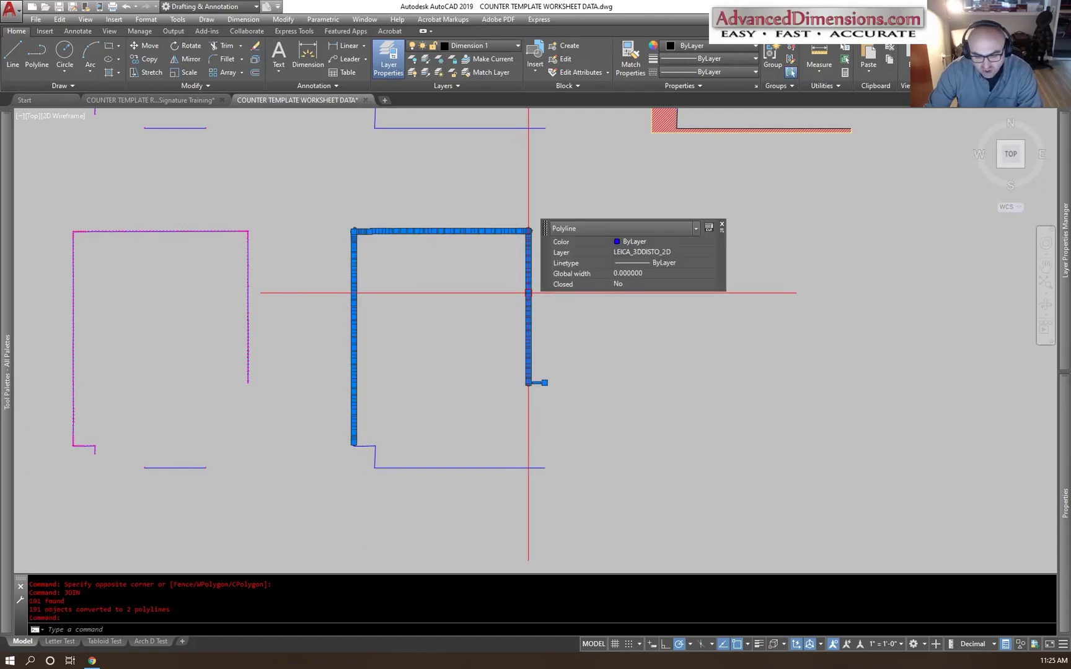
pyautogui.scroll(8, 353, 445)
pyautogui.press('Escape')
pyautogui.click(354, 428)
pyautogui.press('Escape')
pyautogui.scroll(8, 354, 425)
pyautogui.click(336, 289)
pyautogui.press('Escape')
pyautogui.click(336, 325)
pyautogui.press('Escape')
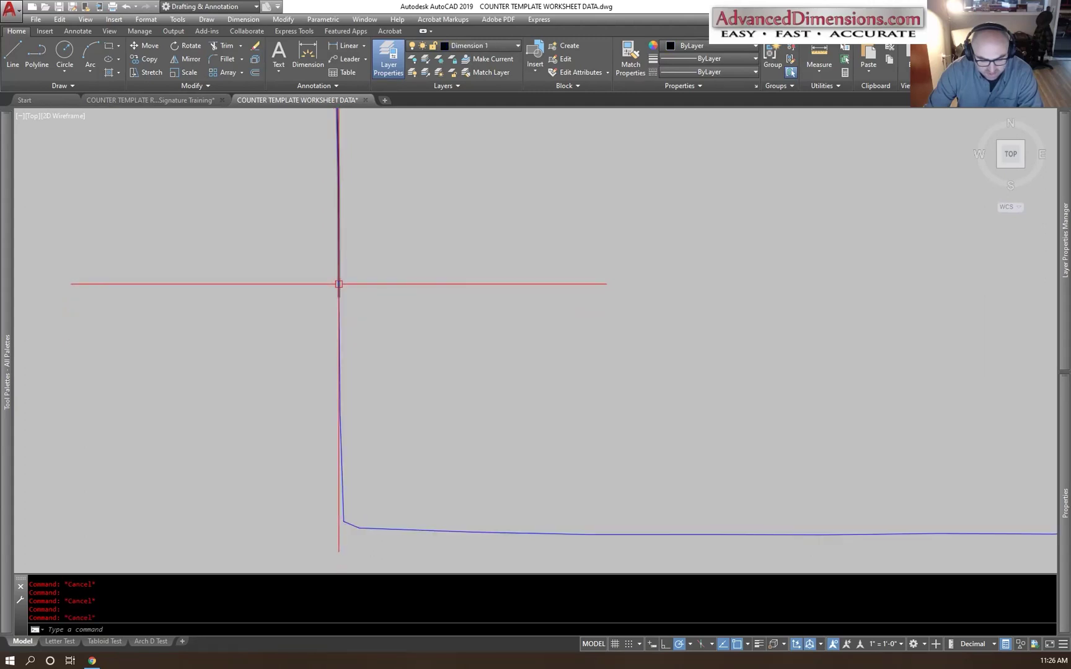
# Step: Stretch the left wall polyline's lower end vertex away and snap it back onto the jog polyline's endpoint
pyautogui.click(337, 286)
pyautogui.click(339, 296)
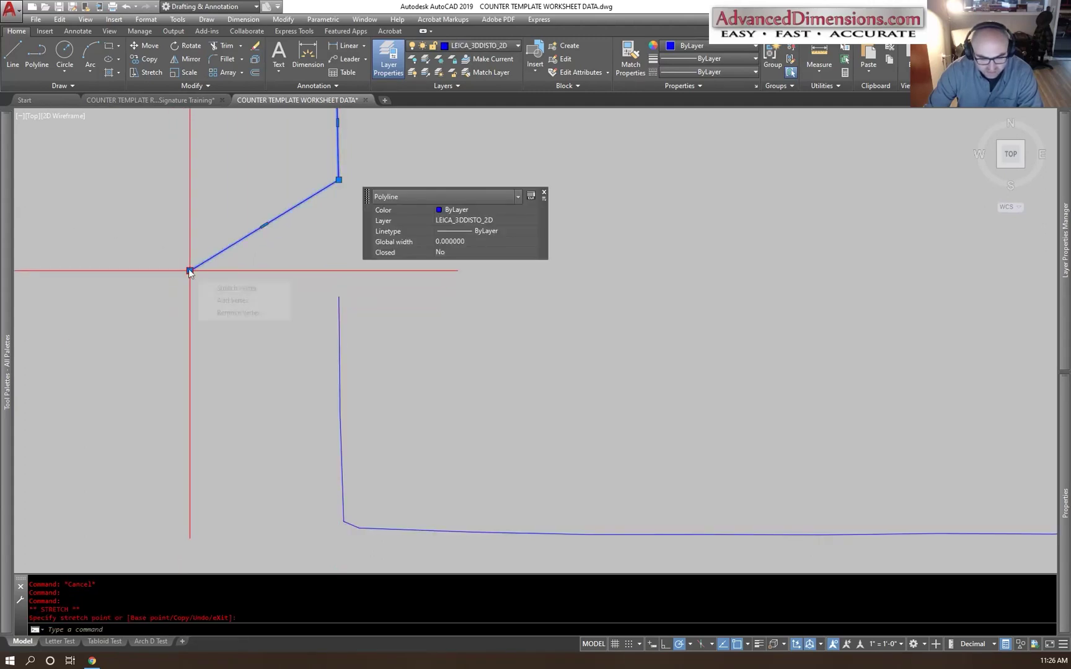
pyautogui.click(190, 271)
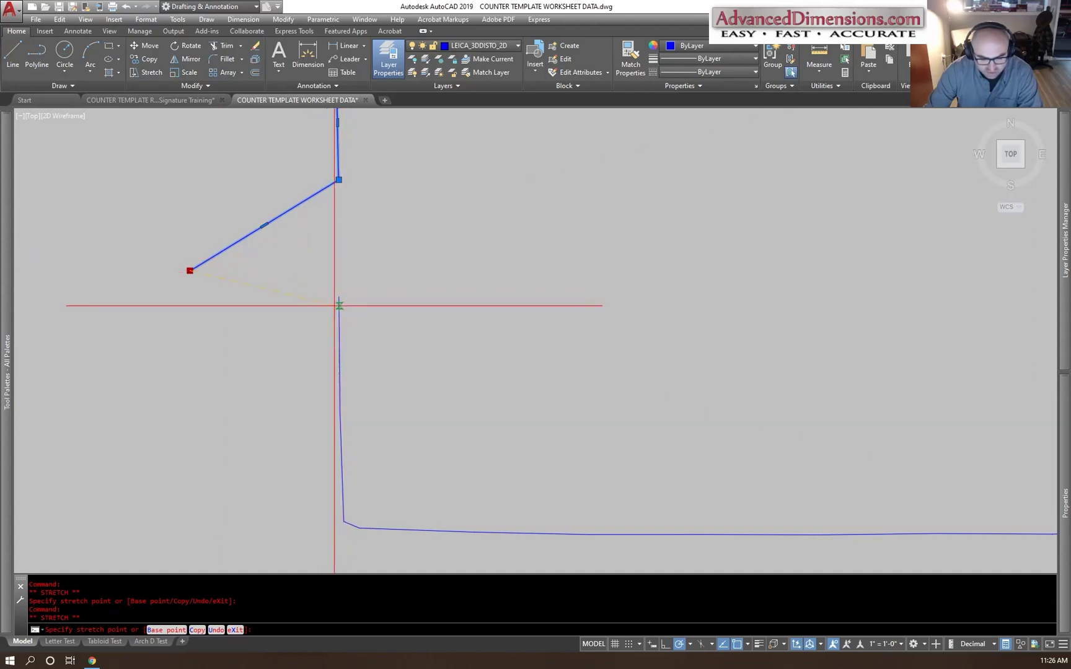
pyautogui.press('Escape')
pyautogui.press('Escape')
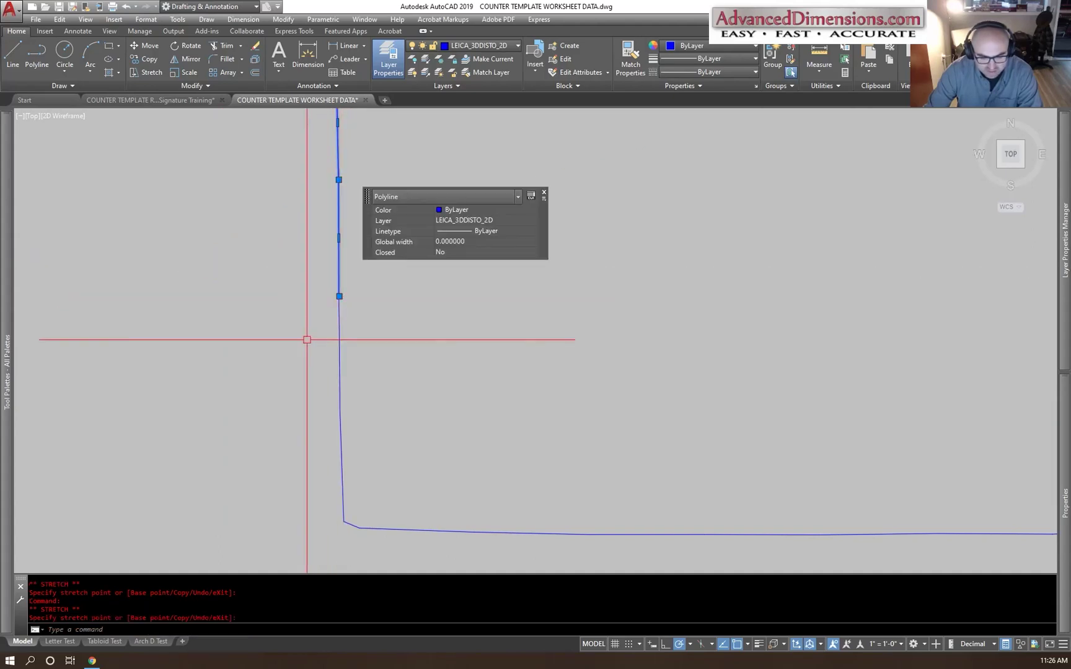
# Step: Join the left wall polyline and the jog polyline into one, and check that the whole outline selects together
pyautogui.write('join')
pyautogui.press('Return')
pyautogui.click(426, 370)
pyautogui.click(277, 210)
pyautogui.press('Return')
pyautogui.click(338, 306)
pyautogui.scroll(-10, 274, 318)
pyautogui.moveTo(435, 320); pyautogui.dragTo(530, 461, button='middle')
pyautogui.moveTo(608, 464); pyautogui.dragTo(705, 459, button='middle')
pyautogui.press('Escape')
# Step: Copy the joined wall outline horizontally 165 units to the right, below the reference countertop drawing
pyautogui.moveTo(766, 212)
pyautogui.mouseDown(button='middle')
pyautogui.moveTo(741, 309)
pyautogui.moveTo(615, 415)
pyautogui.mouseUp(button='middle')
pyautogui.moveTo(503, 505); pyautogui.dragTo(518, 418, button='middle')
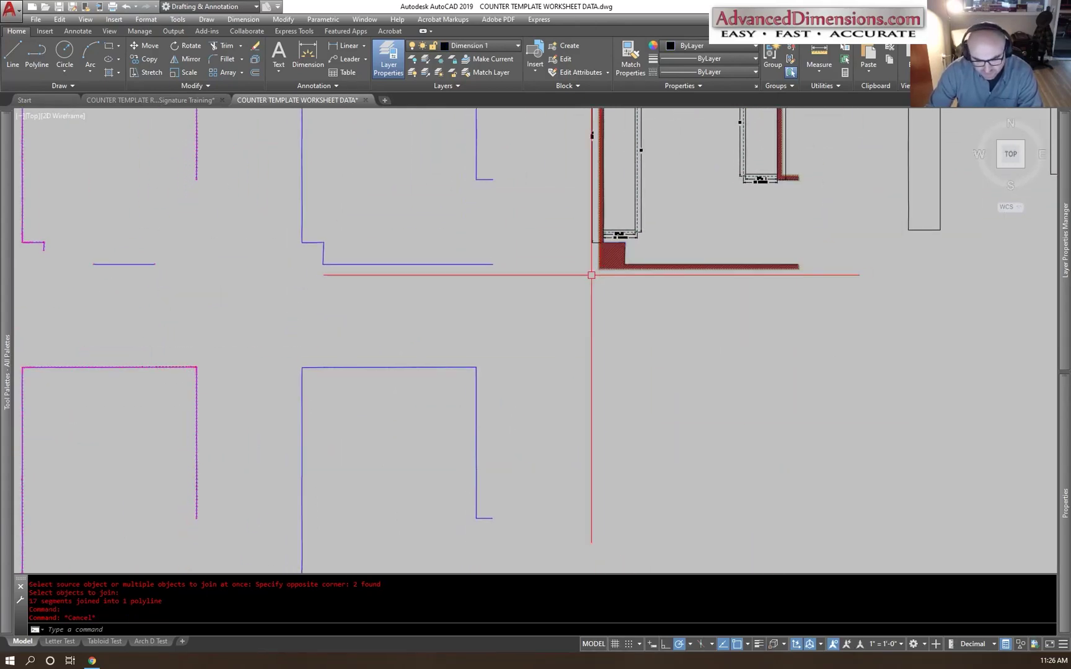
pyautogui.moveTo(633, 394); pyautogui.dragTo(634, 413, button='middle')
pyautogui.scroll(-2, 467, 481)
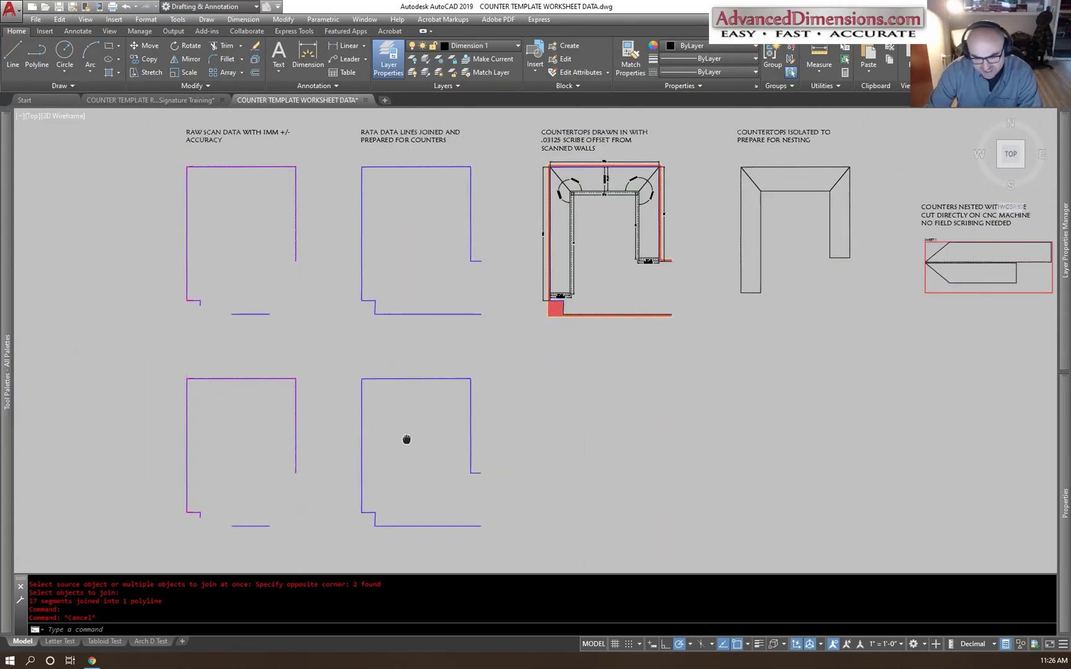
pyautogui.moveTo(350, 456); pyautogui.dragTo(351, 447, button='middle')
pyautogui.click(340, 329)
pyautogui.click(512, 505)
pyautogui.write('o')
pyautogui.press('Return')
pyautogui.click(428, 419)
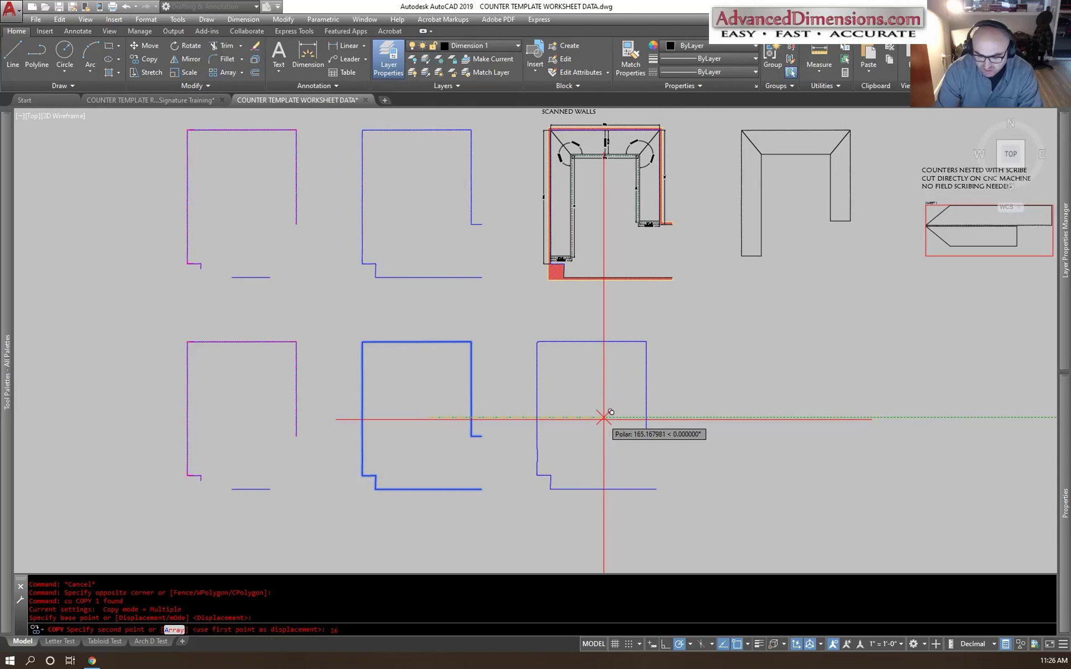
pyautogui.write('165')
pyautogui.press('Return')
pyautogui.press('Escape')
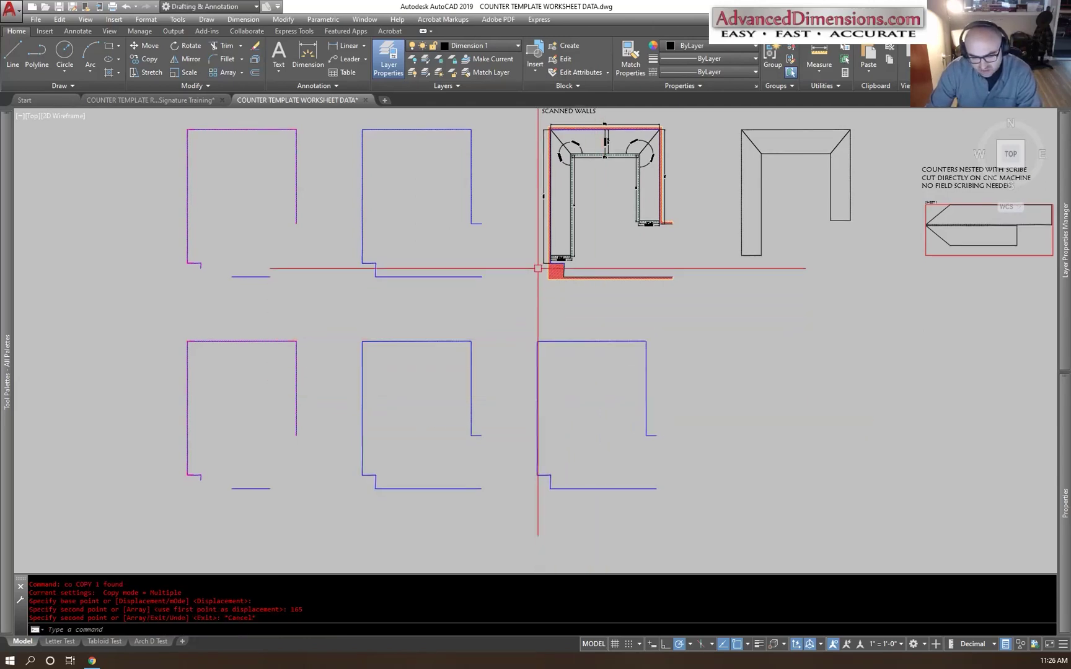
# Step: Examine the back run of the reference countertop drawing, including its target depth, actual depth and miter angle dimensions
pyautogui.moveTo(550, 319); pyautogui.dragTo(544, 359, button='middle')
pyautogui.press('Escape')
pyautogui.moveTo(555, 446)
pyautogui.mouseDown(button='middle')
pyautogui.moveTo(556, 430)
pyautogui.moveTo(535, 408)
pyautogui.moveTo(511, 409)
pyautogui.moveTo(530, 437)
pyautogui.mouseUp(button='middle')
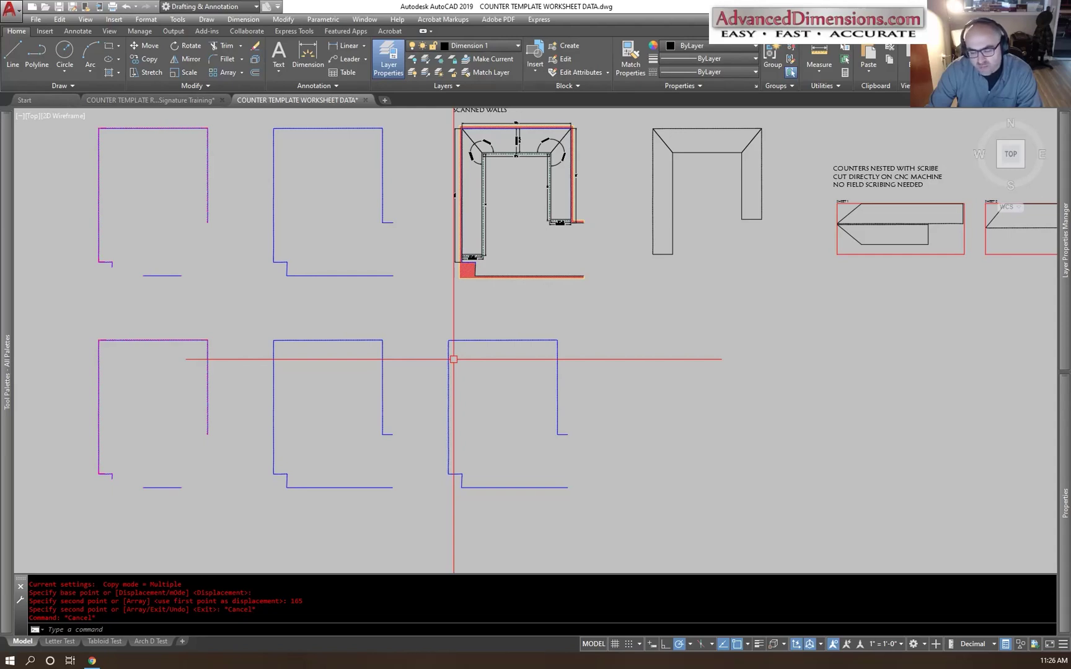
pyautogui.scroll(4, 545, 271)
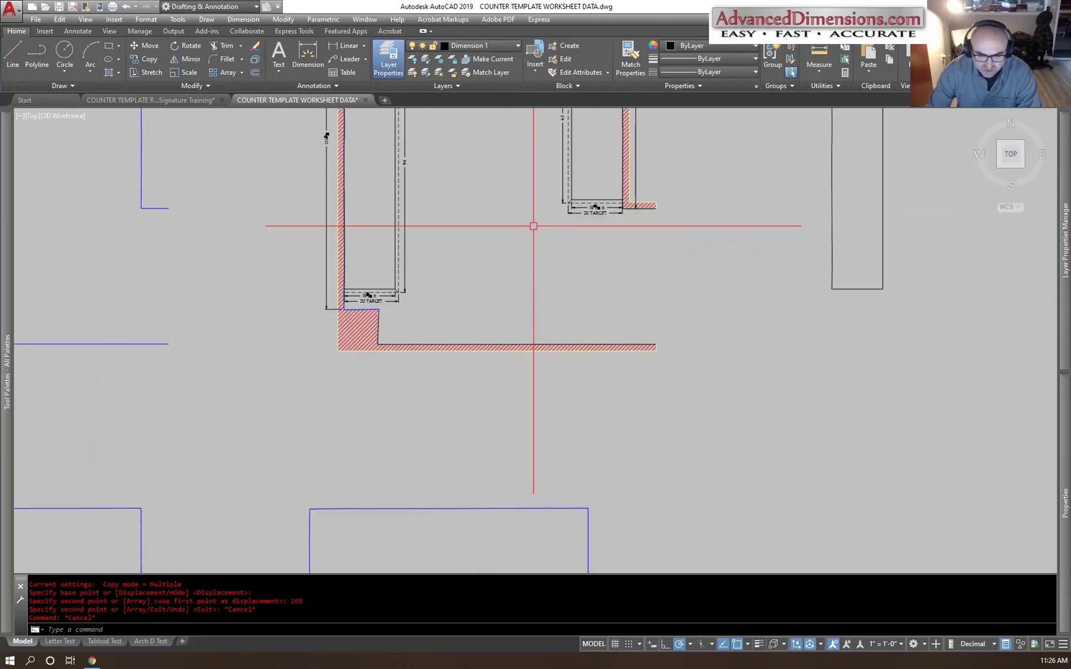
pyautogui.scroll(-1, 548, 430)
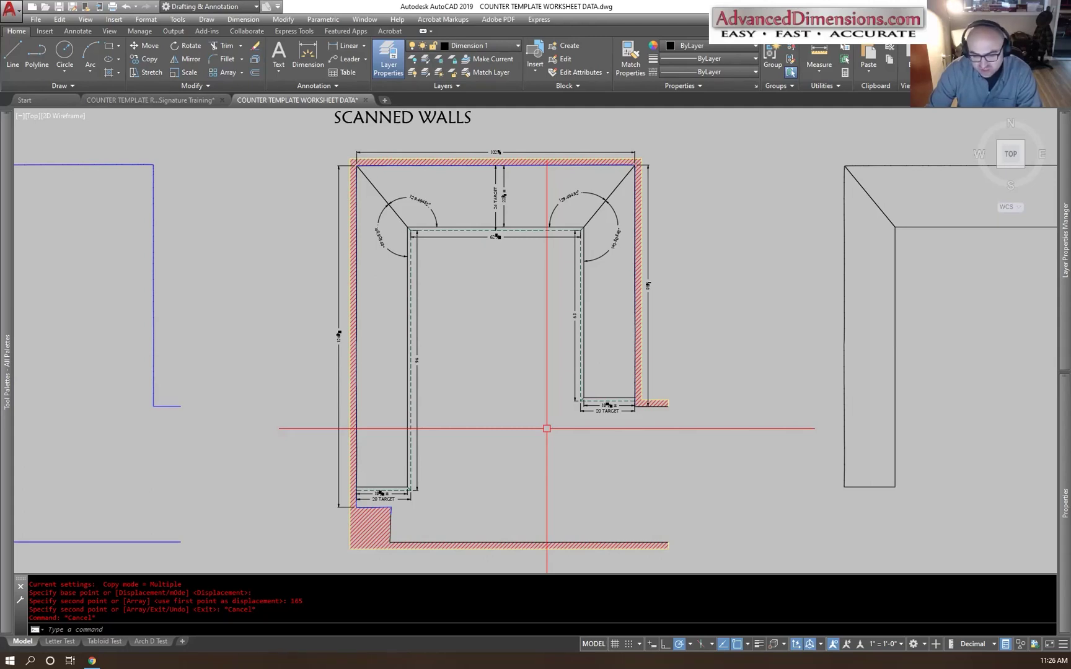
pyautogui.scroll(4, 511, 249)
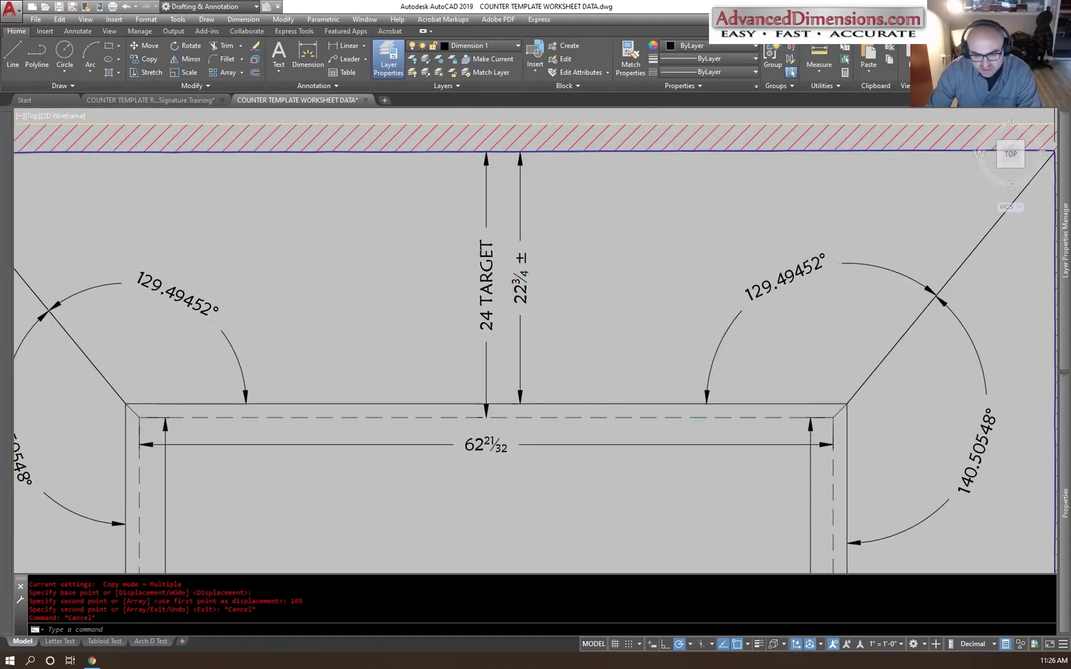
pyautogui.scroll(-1, 569, 358)
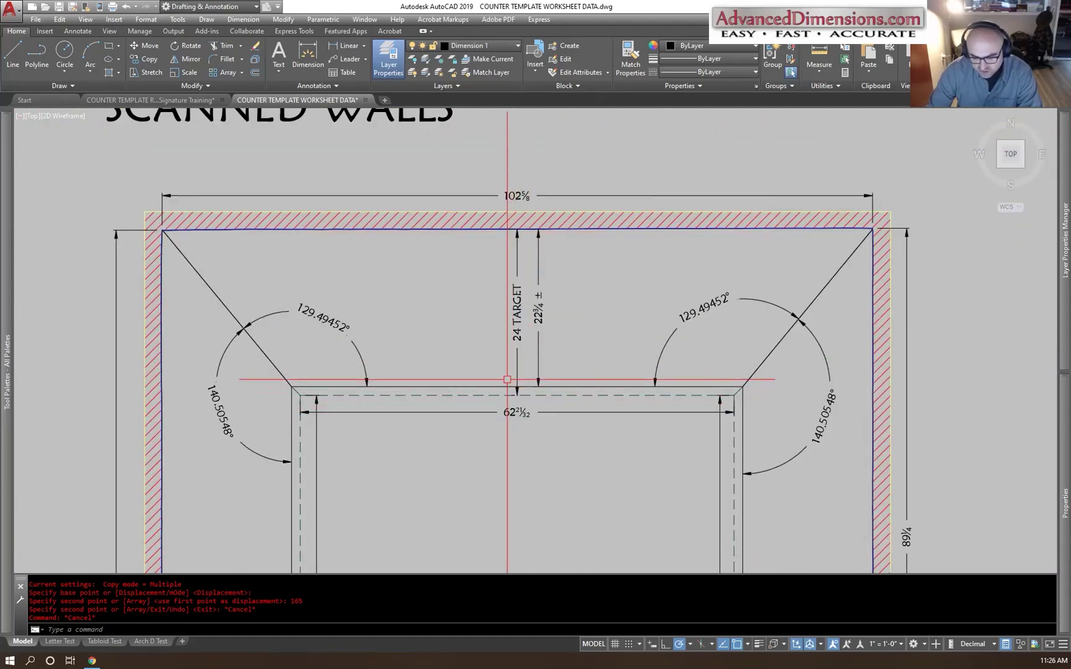
# Step: Examine the ends of both countertop legs in the reference drawing, including their target widths, dashed front edges and wall clearances
pyautogui.scroll(-3, 507, 379)
pyautogui.moveTo(578, 507); pyautogui.dragTo(531, 239, button='middle')
pyautogui.scroll(3, 645, 382)
pyautogui.scroll(1, 745, 432)
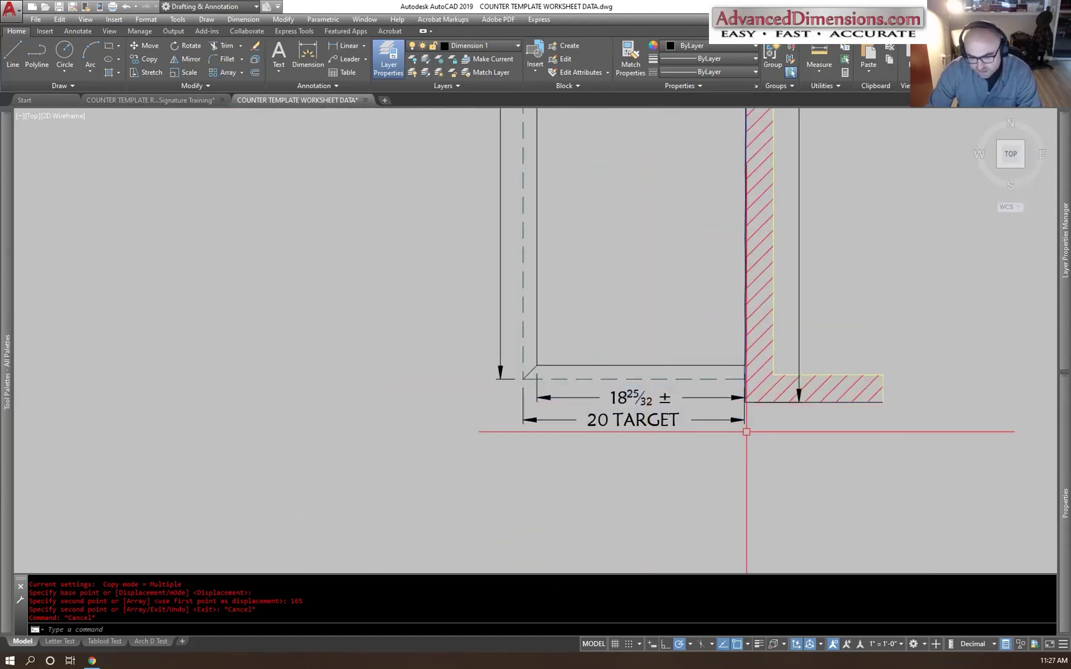
pyautogui.scroll(-4, 526, 430)
pyautogui.moveTo(282, 466); pyautogui.dragTo(573, 383, button='middle')
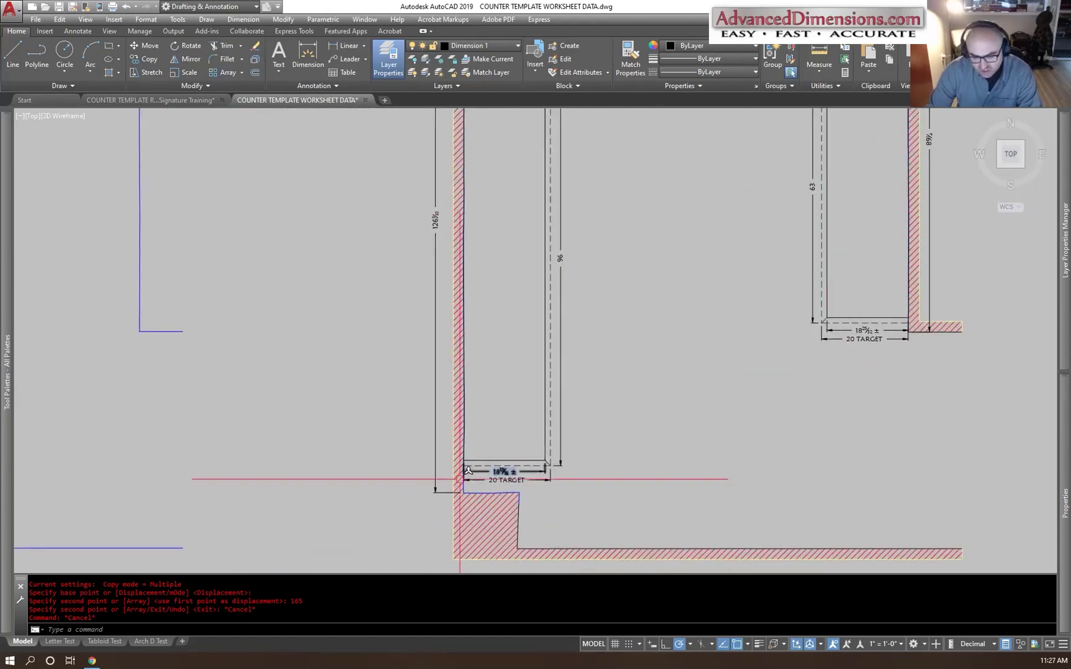
pyautogui.scroll(4, 480, 461)
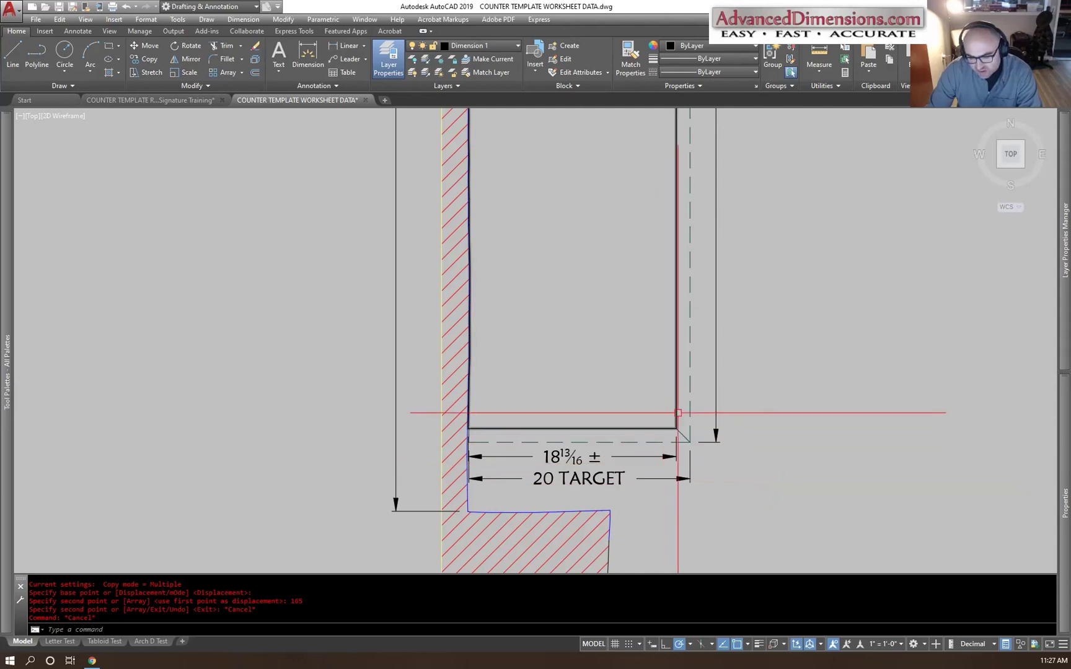
pyautogui.scroll(2, 678, 412)
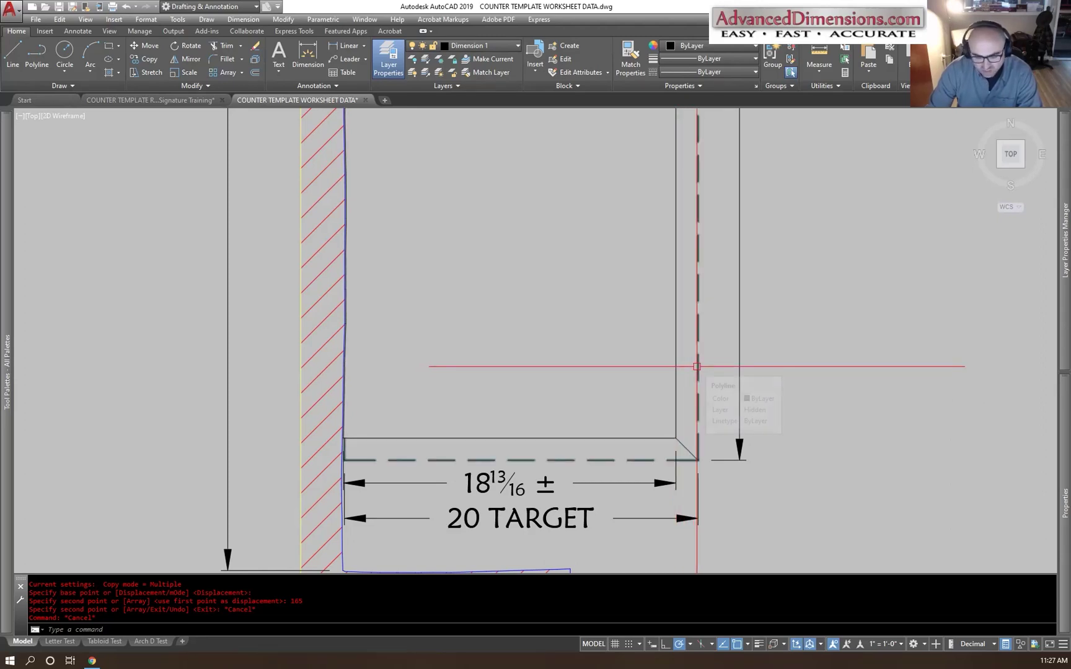
pyautogui.scroll(-8, 697, 367)
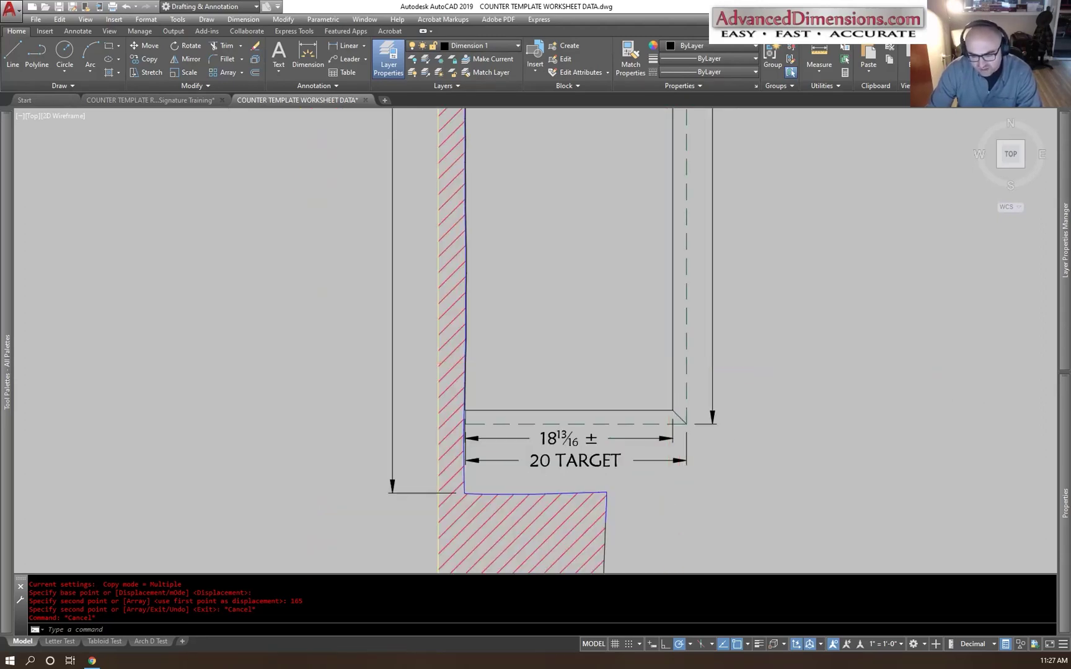
pyautogui.scroll(8, 719, 341)
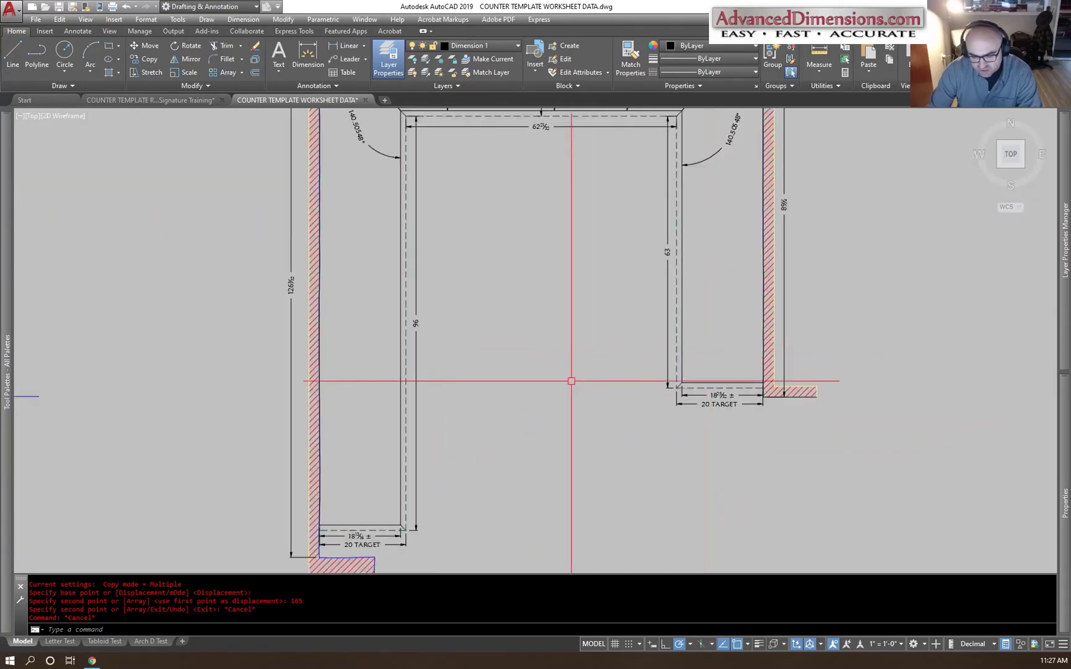
pyautogui.moveTo(501, 351)
pyautogui.mouseDown(button='middle')
pyautogui.moveTo(526, 270)
pyautogui.moveTo(538, 299)
pyautogui.mouseUp(button='middle')
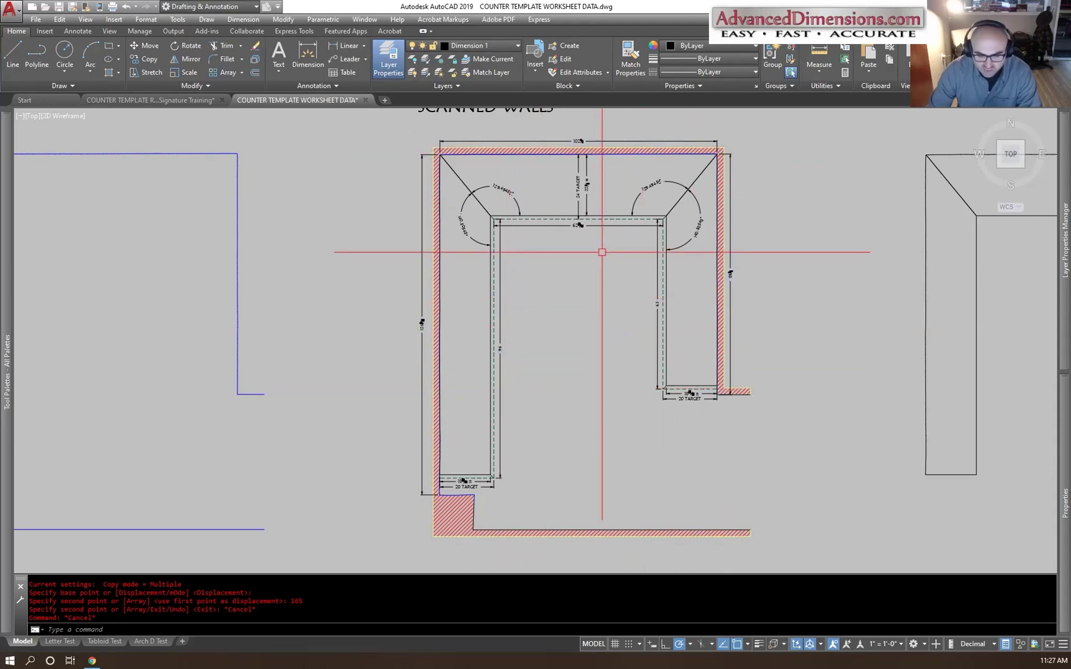
pyautogui.scroll(8, 716, 387)
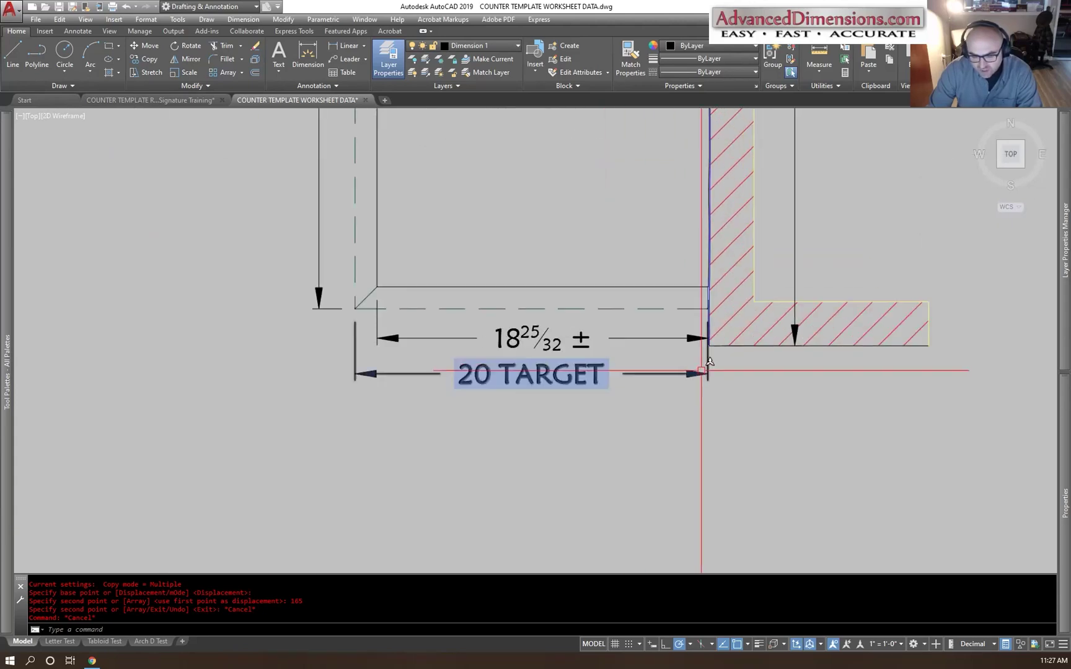
pyautogui.press('Escape')
pyautogui.press('Escape')
pyautogui.write('do')
pyautogui.press('Return')
pyautogui.press('Escape')
pyautogui.press('Escape')
# Step: Measure the distance to the right wall's lower corner at the end of the shorter countertop leg
pyautogui.write('d')
pyautogui.scroll(3, 703, 347)
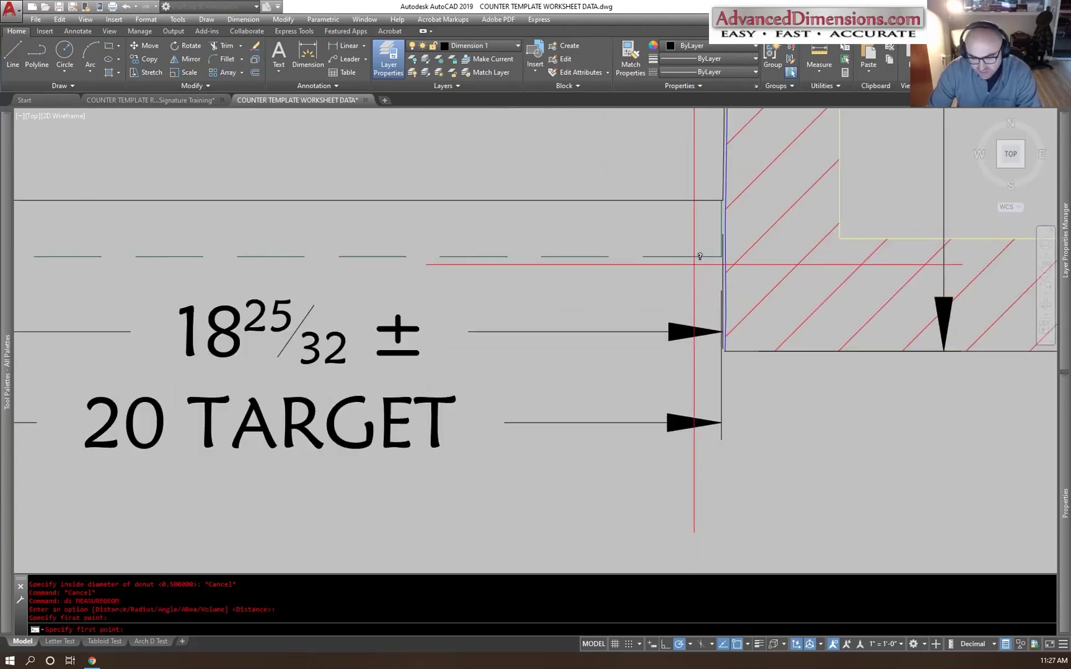
pyautogui.write('i')
pyautogui.press('Return')
pyautogui.click(725, 351)
pyautogui.click(723, 350)
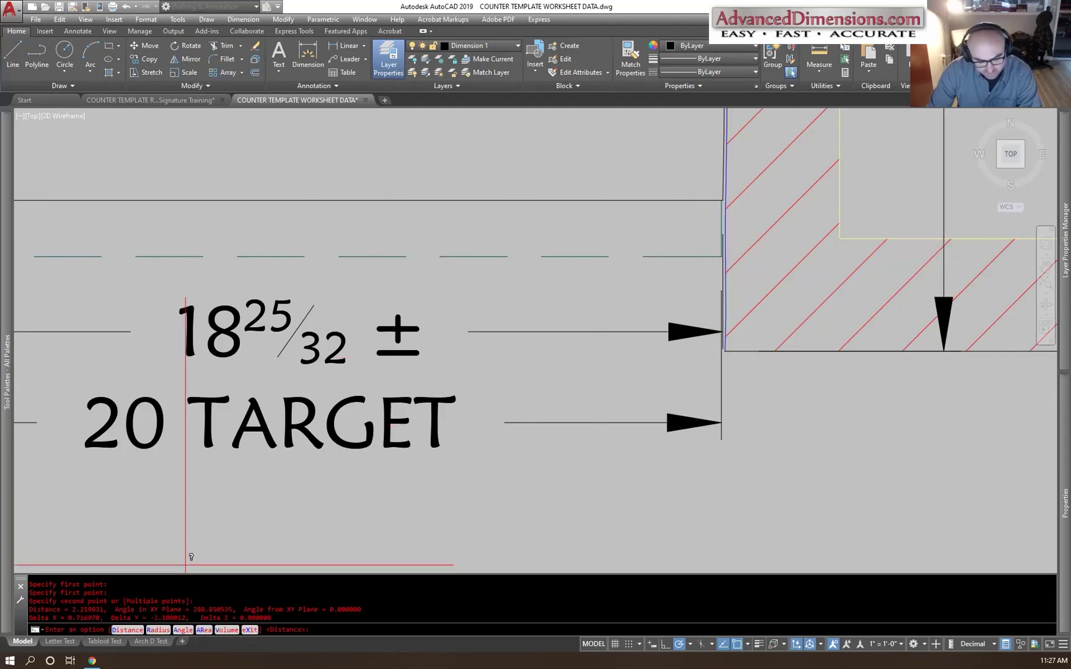
pyautogui.press('Escape')
pyautogui.scroll(-5, 674, 254)
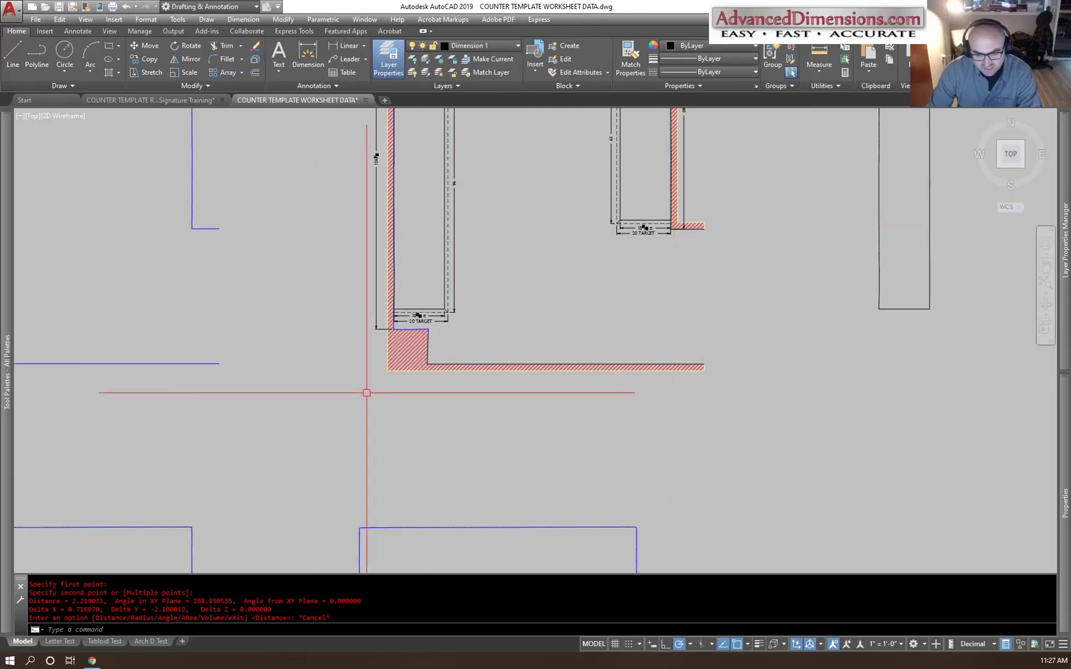
# Step: Measure the perpendicular distance from the corner of the hatched wall jog to the dashed end of the longer countertop leg
pyautogui.scroll(3, 330, 411)
pyautogui.write('DI')
pyautogui.press('Return')
pyautogui.click(456, 469)
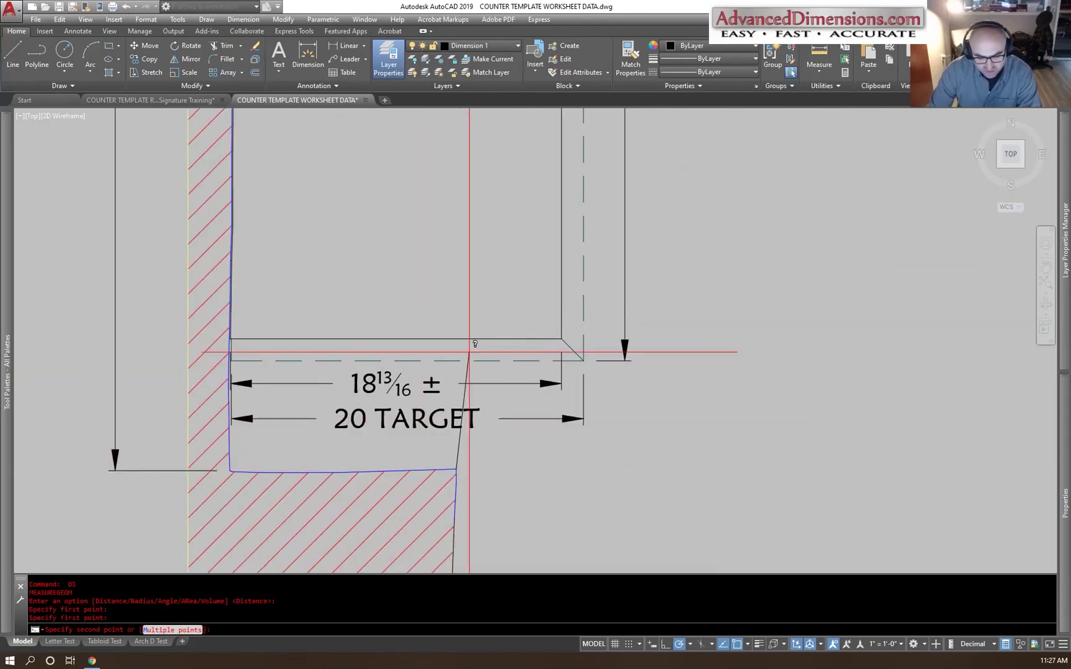
pyautogui.click(456, 360)
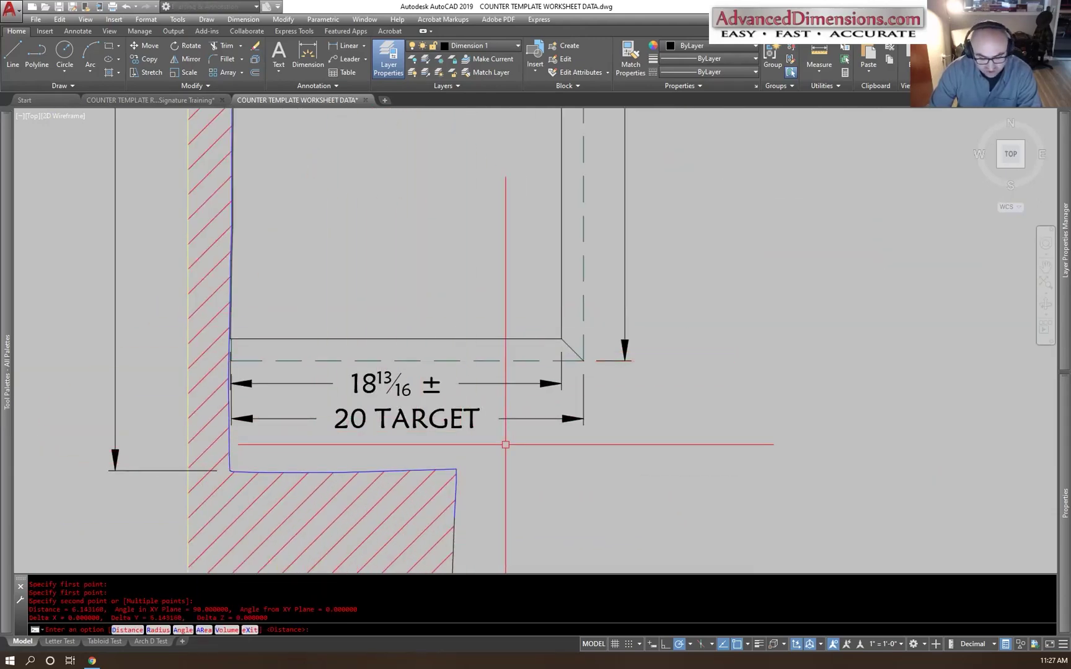
pyautogui.press('Escape')
# Step: Compare the reference countertop drawing with the copied wall outline below it and check the copy's polyline properties
pyautogui.scroll(-5, 505, 444)
pyautogui.scroll(2, 569, 330)
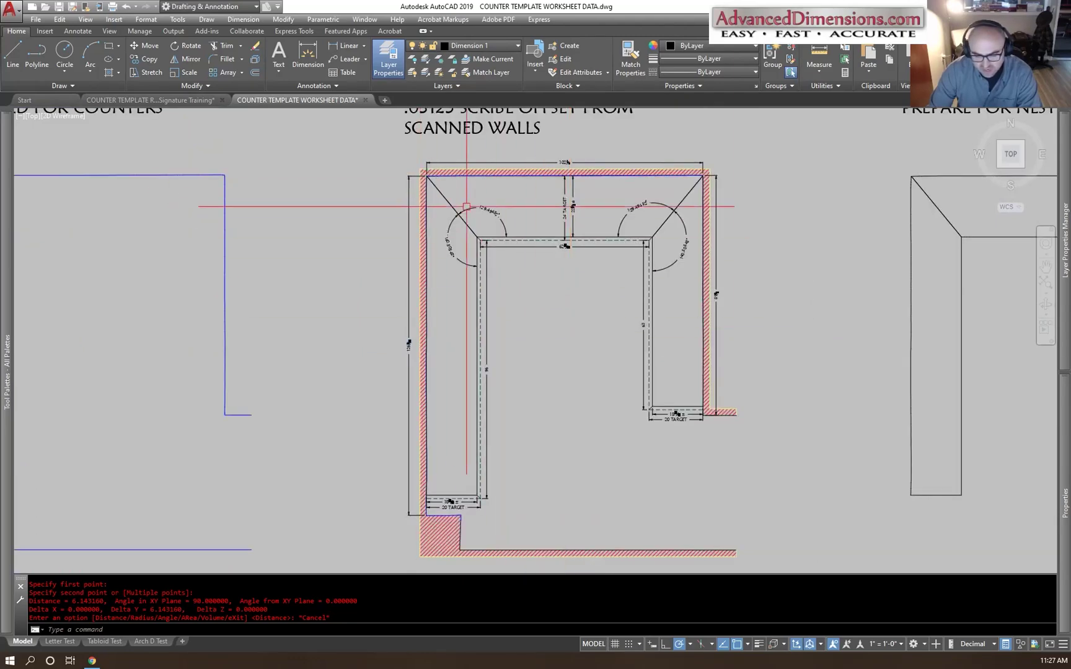
pyautogui.moveTo(426, 295); pyautogui.dragTo(510, 246, button='middle')
pyautogui.scroll(-4, 619, 324)
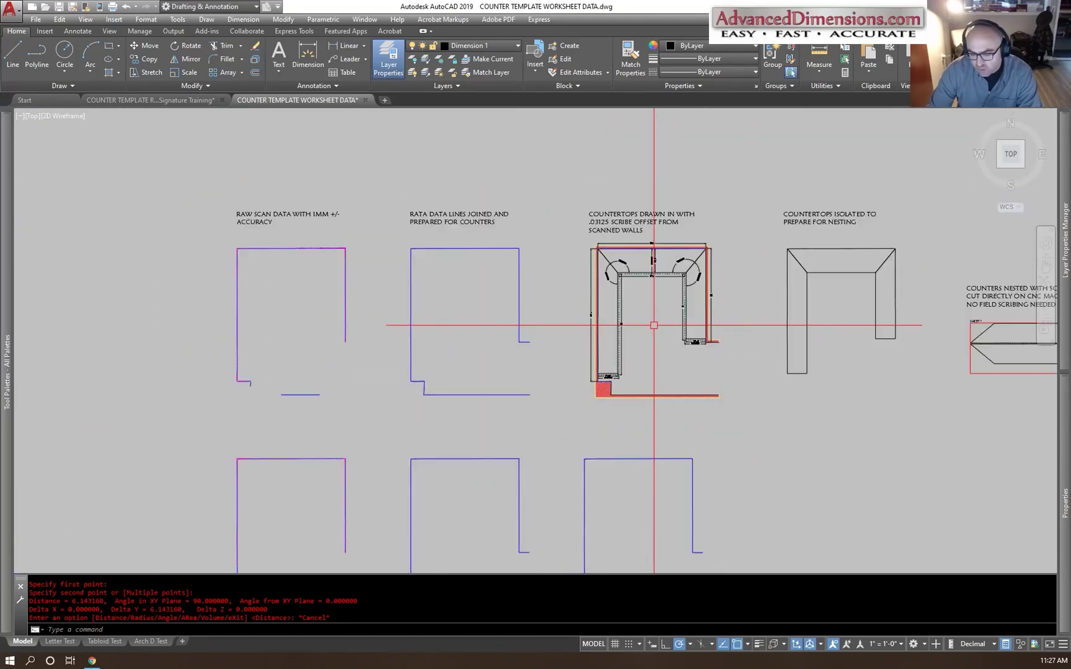
pyautogui.scroll(1, 600, 430)
pyautogui.moveTo(713, 399)
pyautogui.mouseDown(button='middle')
pyautogui.moveTo(531, 407)
pyautogui.moveTo(397, 363)
pyautogui.moveTo(439, 337)
pyautogui.mouseUp(button='middle')
pyautogui.scroll(4, 396, 396)
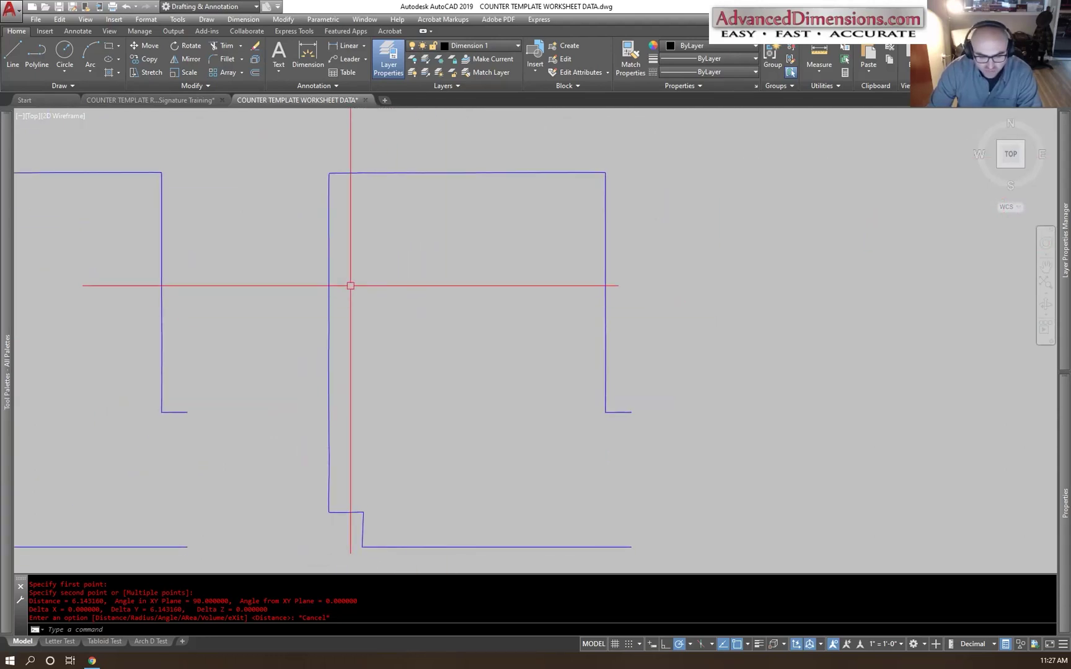
pyautogui.click(328, 308)
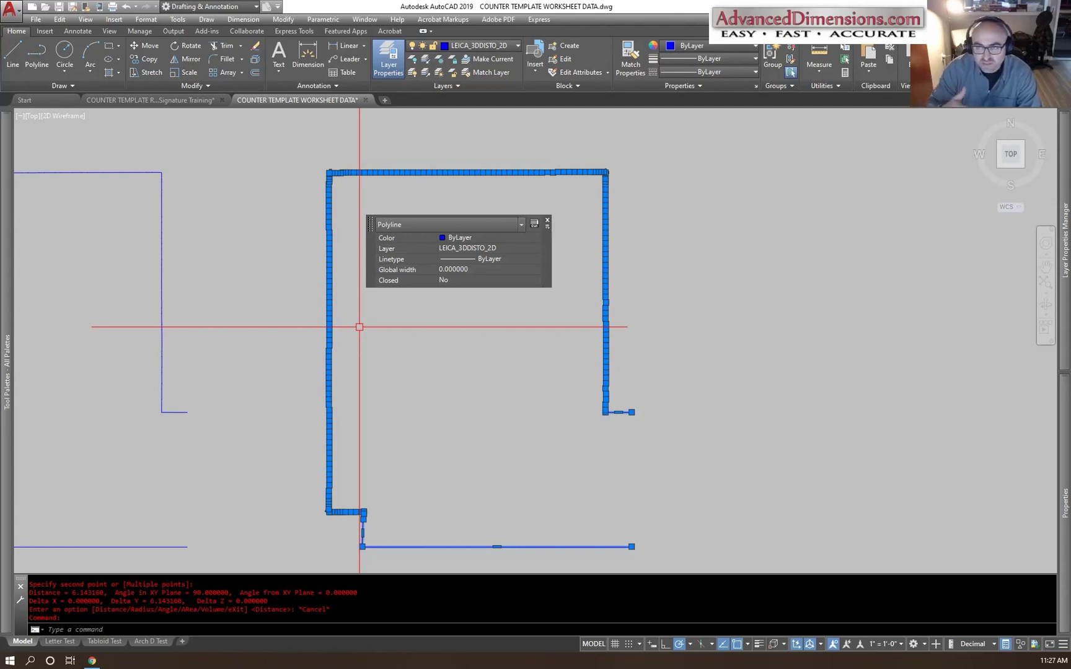
pyautogui.press('Escape')
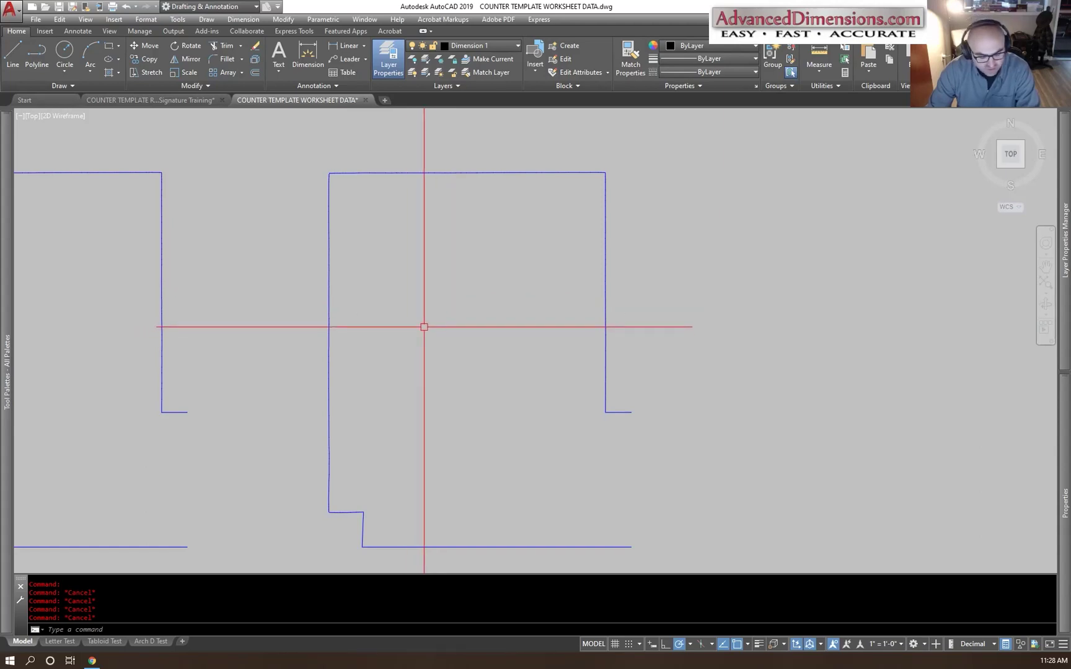
# Step: Draw a horizontal construction line through the back wall's midpoint and vertical construction lines along both side walls of the copied outline
pyautogui.write('l')
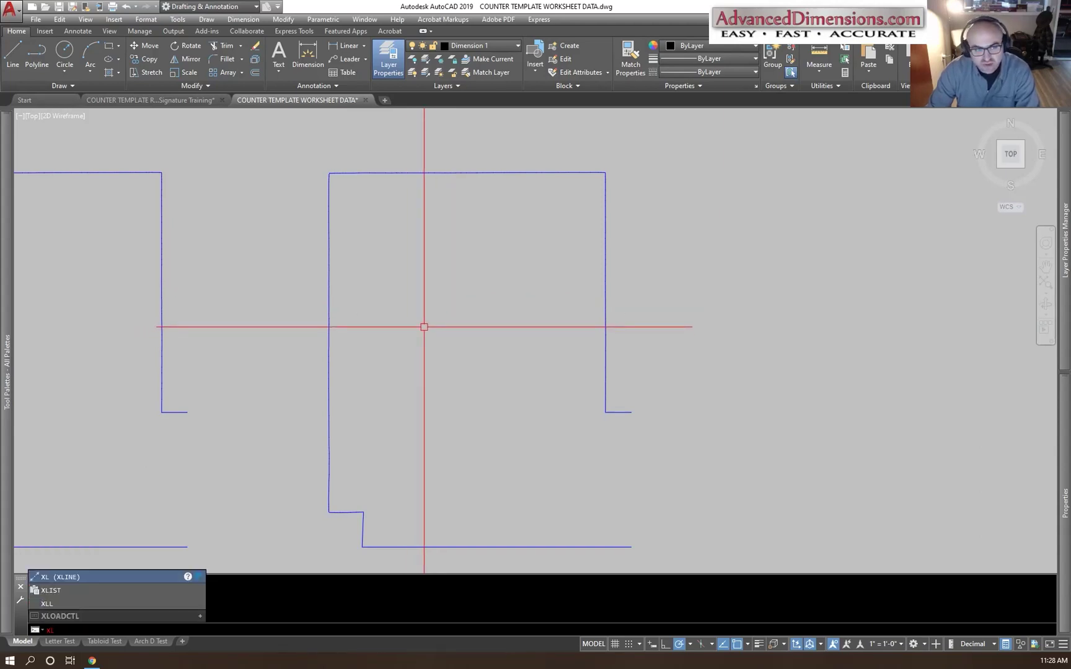
pyautogui.press('Return')
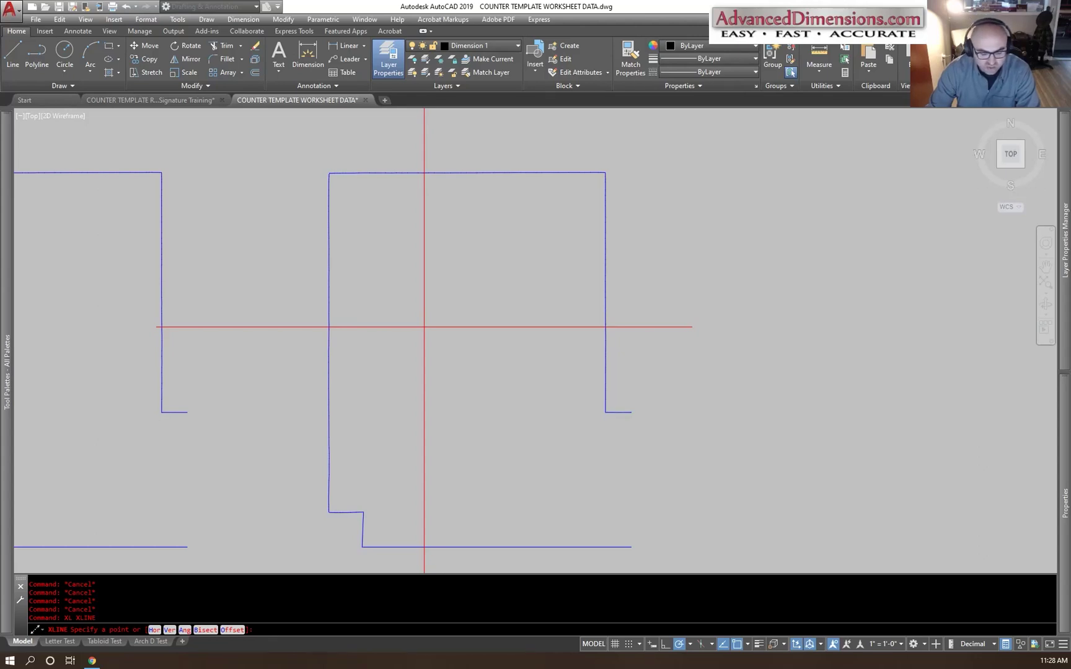
pyautogui.write('h')
pyautogui.press('Return')
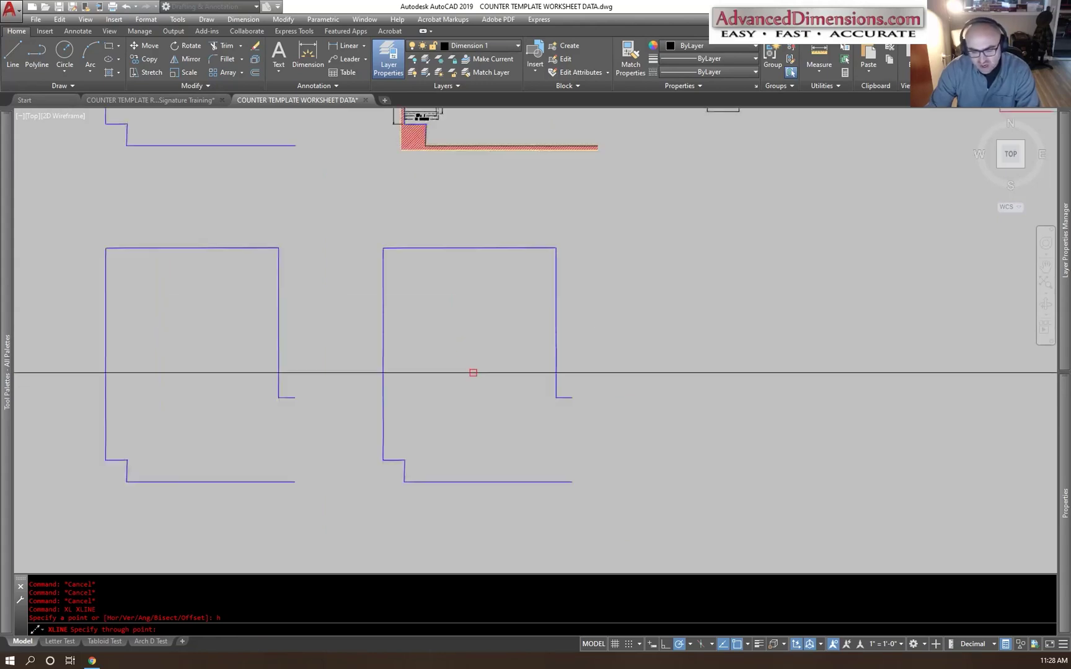
pyautogui.scroll(-5, 473, 372)
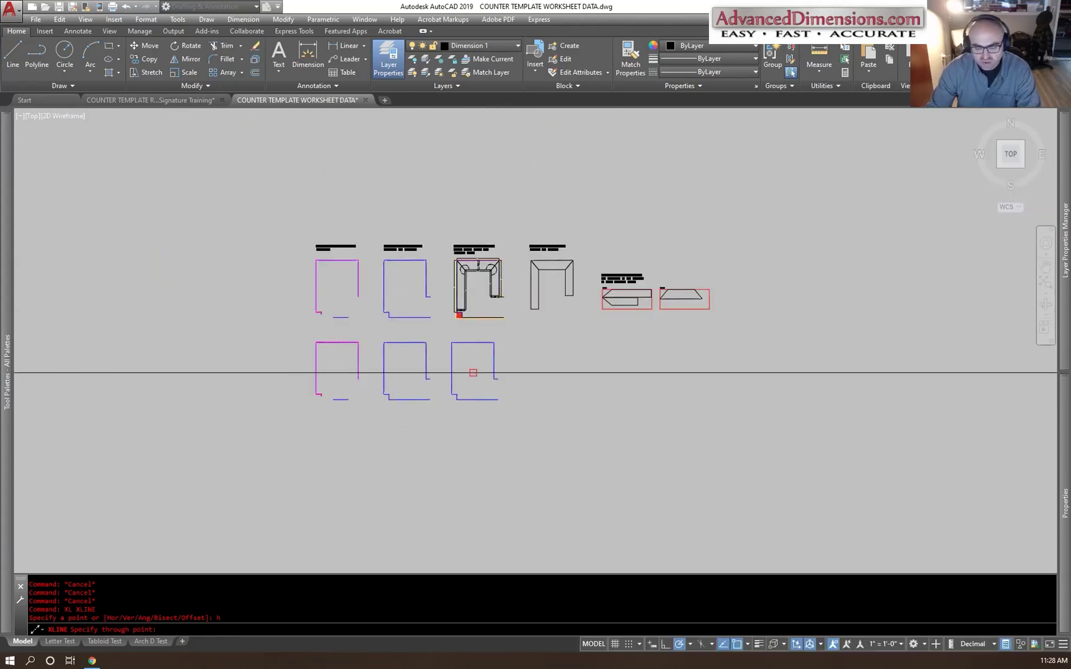
pyautogui.scroll(8, 472, 372)
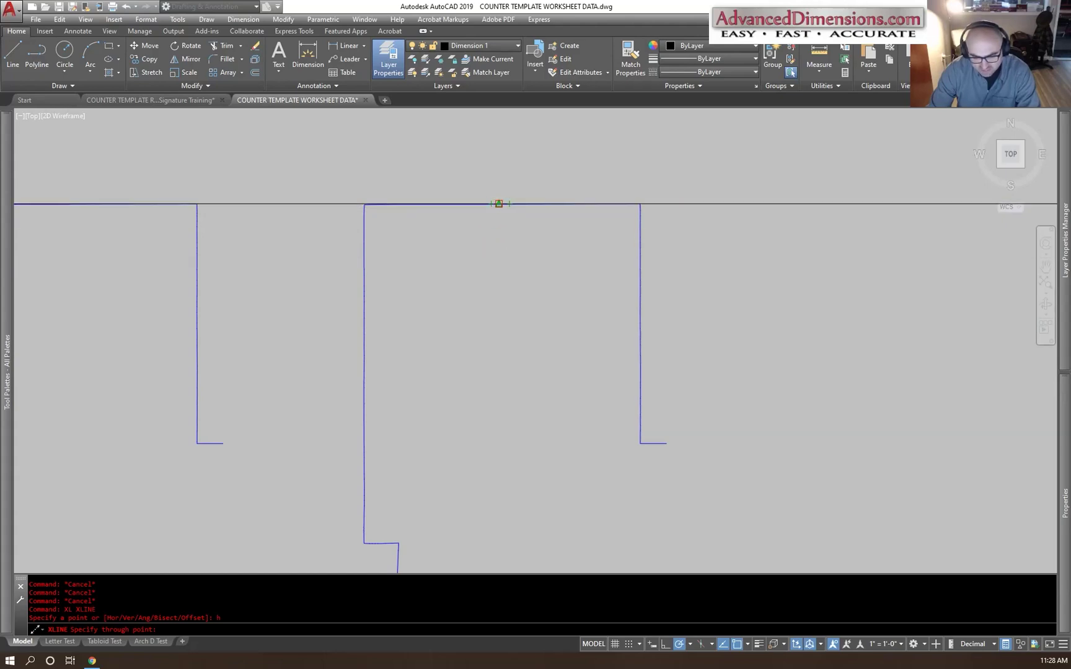
pyautogui.press('Escape')
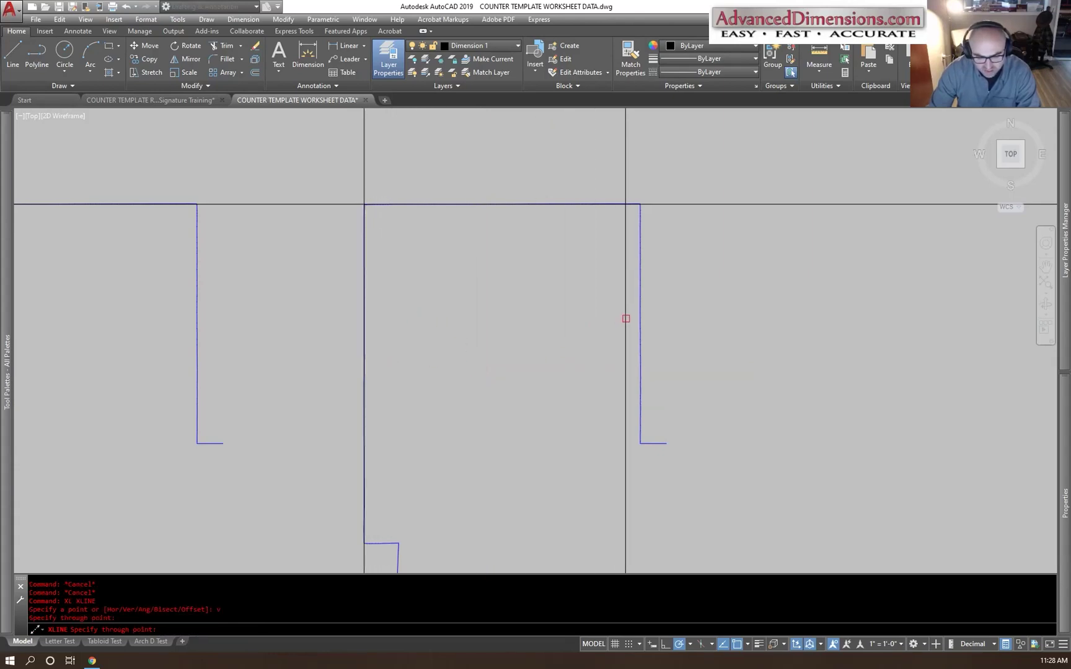
pyautogui.press('Escape')
# Step: Examine how the scanned left wall and its back corner deviate from the vertical construction line
pyautogui.scroll(-2, 377, 471)
pyautogui.scroll(4, 377, 405)
pyautogui.scroll(4, 384, 372)
pyautogui.moveTo(394, 342); pyautogui.dragTo(424, 408, button='middle')
pyautogui.moveTo(458, 368); pyautogui.dragTo(472, 465, button='middle')
pyautogui.moveTo(518, 302)
pyautogui.mouseDown(button='middle')
pyautogui.moveTo(510, 571)
pyautogui.moveTo(514, 404)
pyautogui.moveTo(499, 282)
pyautogui.moveTo(488, 271)
pyautogui.moveTo(478, 401)
pyautogui.moveTo(490, 384)
pyautogui.moveTo(497, 425)
pyautogui.mouseUp(button='middle')
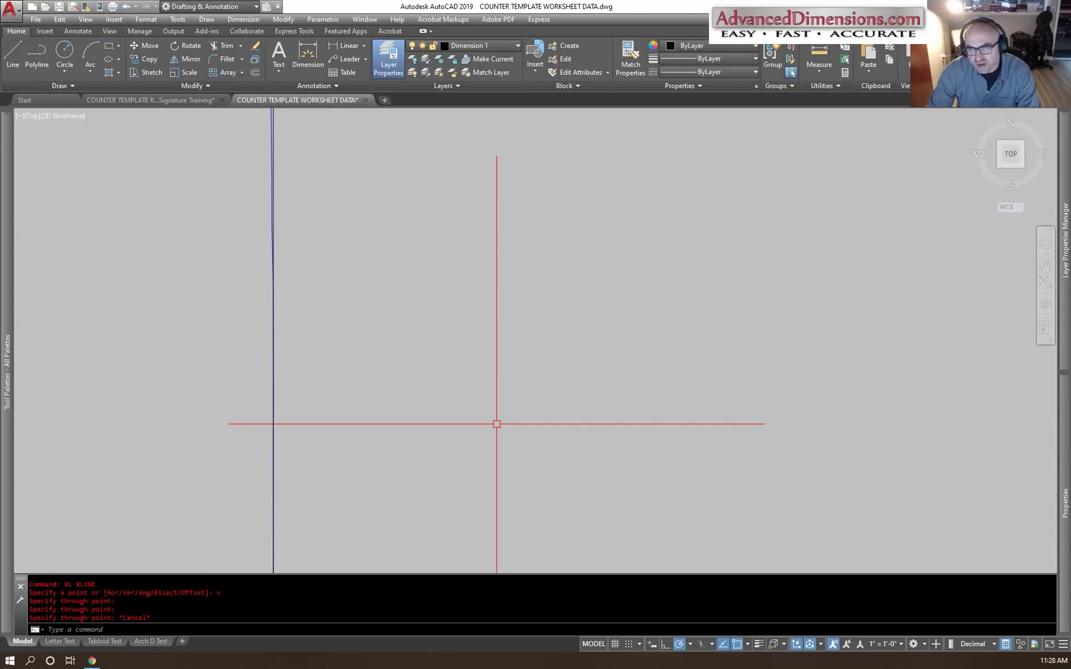
pyautogui.scroll(-3, 496, 424)
pyautogui.scroll(4, 458, 306)
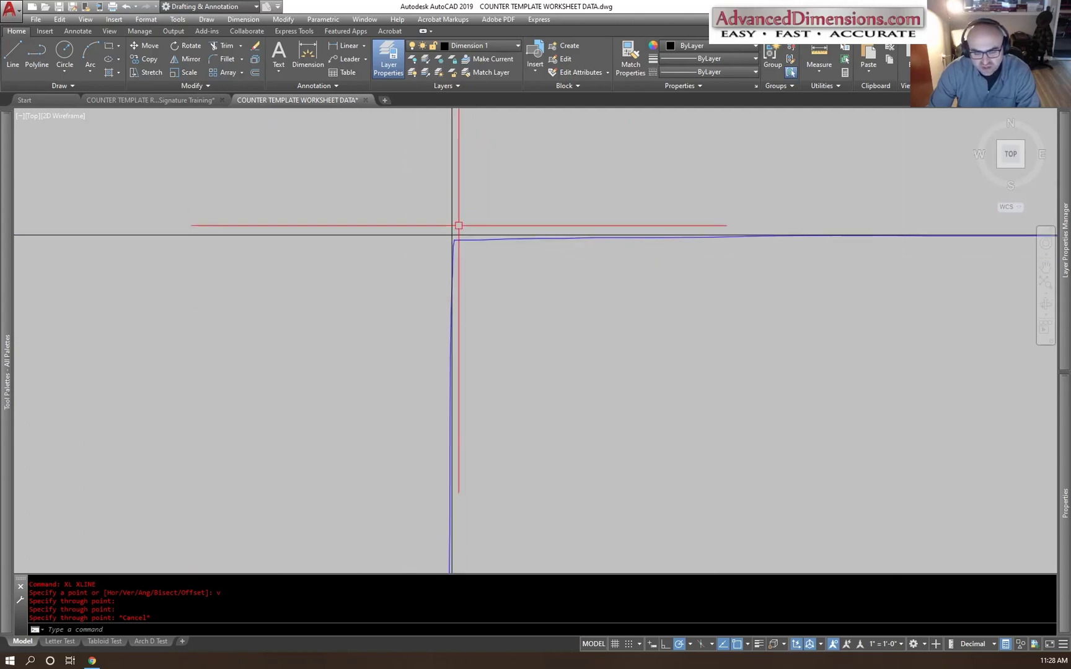
# Step: Examine how the scanned back wall deviates from the horizontal construction line along its full length
pyautogui.scroll(-1, 853, 311)
pyautogui.moveTo(854, 310)
pyautogui.mouseDown(button='middle')
pyautogui.moveTo(401, 301)
pyautogui.moveTo(734, 318)
pyautogui.moveTo(323, 303)
pyautogui.moveTo(655, 292)
pyautogui.moveTo(241, 294)
pyautogui.mouseUp(button='middle')
pyautogui.scroll(2, 681, 251)
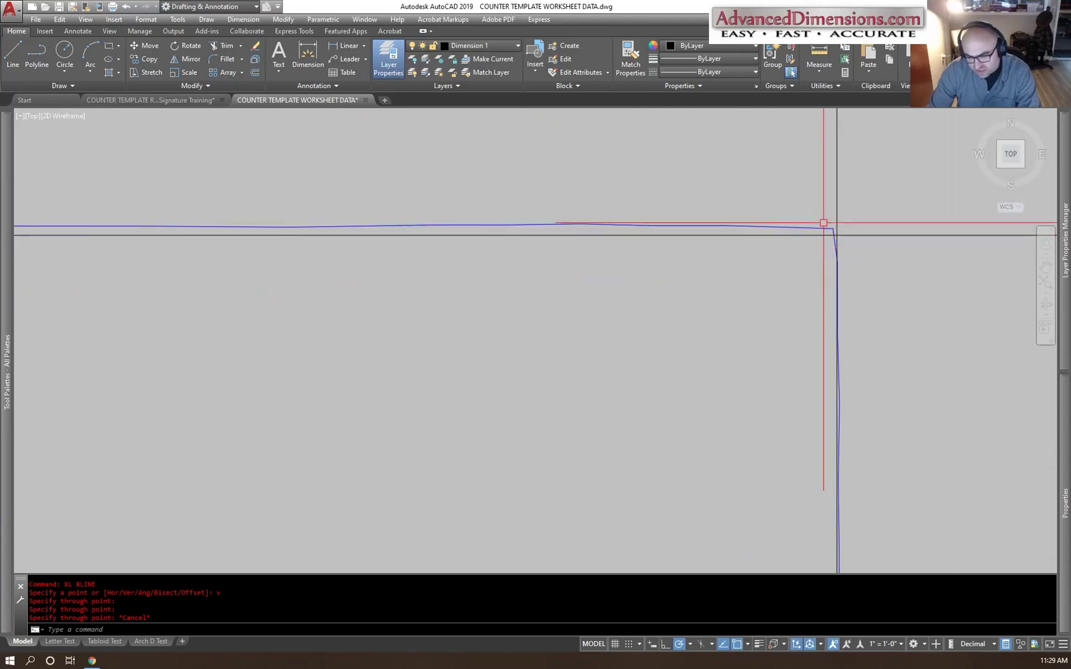
pyautogui.scroll(-3, 821, 238)
pyautogui.scroll(3, 115, 239)
pyautogui.moveTo(115, 239)
pyautogui.mouseDown(button='middle')
pyautogui.moveTo(387, 220)
pyautogui.moveTo(392, 195)
pyautogui.mouseUp(button='middle')
pyautogui.moveTo(808, 248)
pyautogui.mouseDown(button='middle')
pyautogui.moveTo(449, 256)
pyautogui.moveTo(454, 276)
pyautogui.mouseUp(button='middle')
pyautogui.scroll(-2, 507, 237)
pyautogui.moveTo(528, 318); pyautogui.dragTo(538, 275, button='middle')
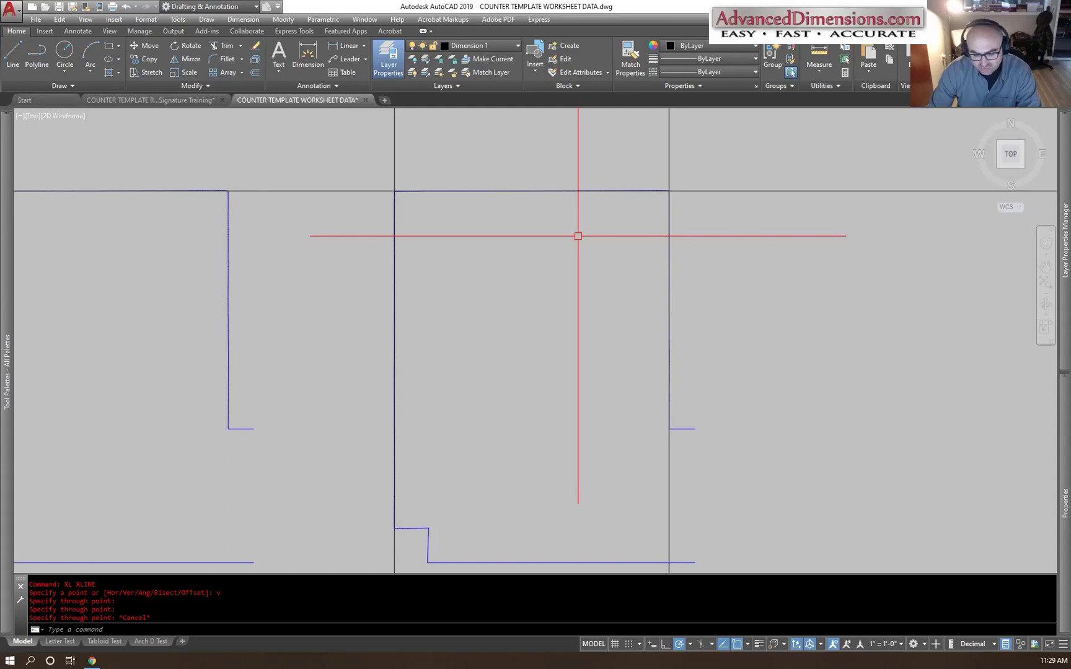
# Step: Examine how the scanned right wall deviates from its vertical construction line down to the lower corner
pyautogui.scroll(5, 400, 179)
pyautogui.scroll(-4, 473, 238)
pyautogui.moveTo(731, 265); pyautogui.dragTo(608, 260, button='middle')
pyautogui.moveTo(739, 220)
pyautogui.mouseDown(button='middle')
pyautogui.moveTo(657, 145)
pyautogui.moveTo(655, 208)
pyautogui.mouseUp(button='middle')
pyautogui.scroll(-3, 660, 190)
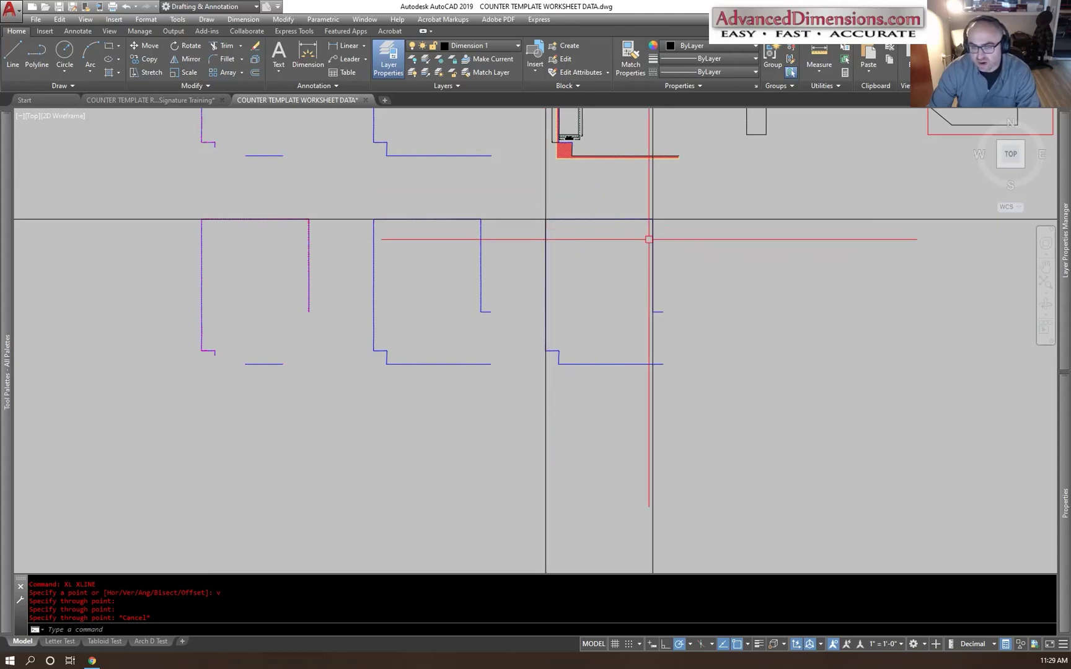
pyautogui.scroll(5, 648, 237)
pyautogui.scroll(1, 756, 434)
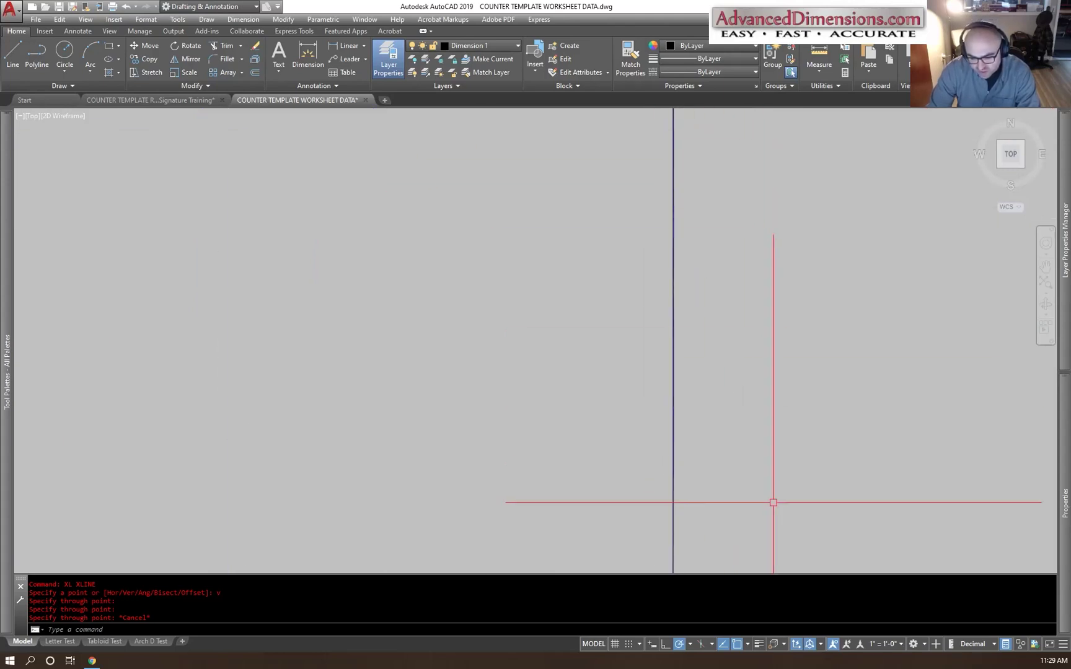
pyautogui.scroll(-1, 790, 217)
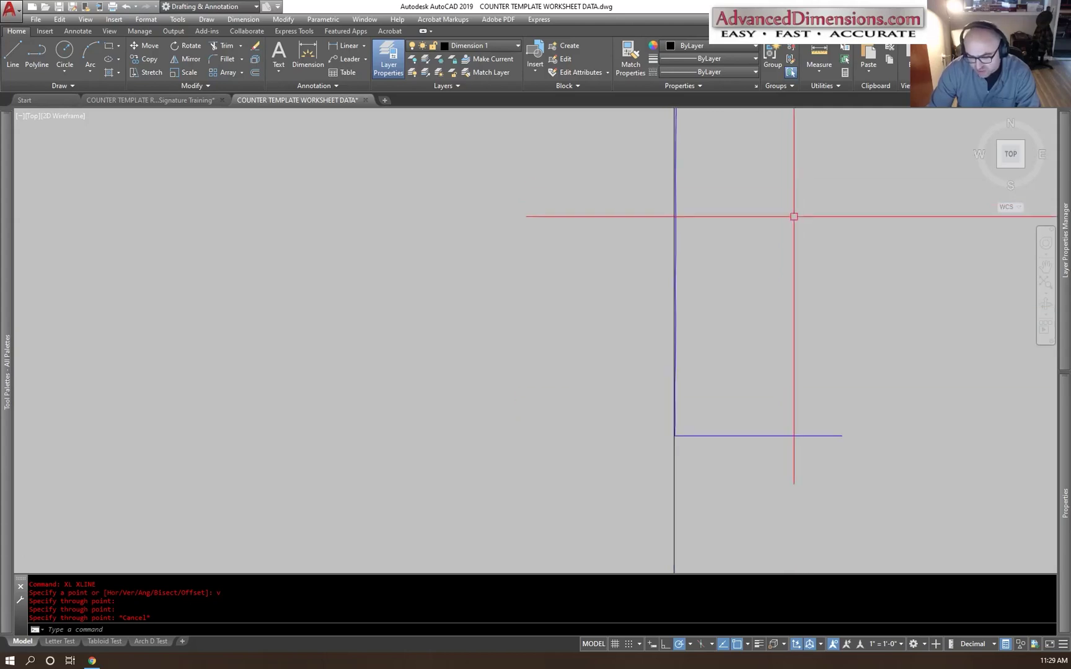
# Step: Measure the gap between the right vertical construction line and the scanned right wall
pyautogui.scroll(5, 657, 217)
pyautogui.scroll(2, 687, 253)
pyautogui.press('Escape')
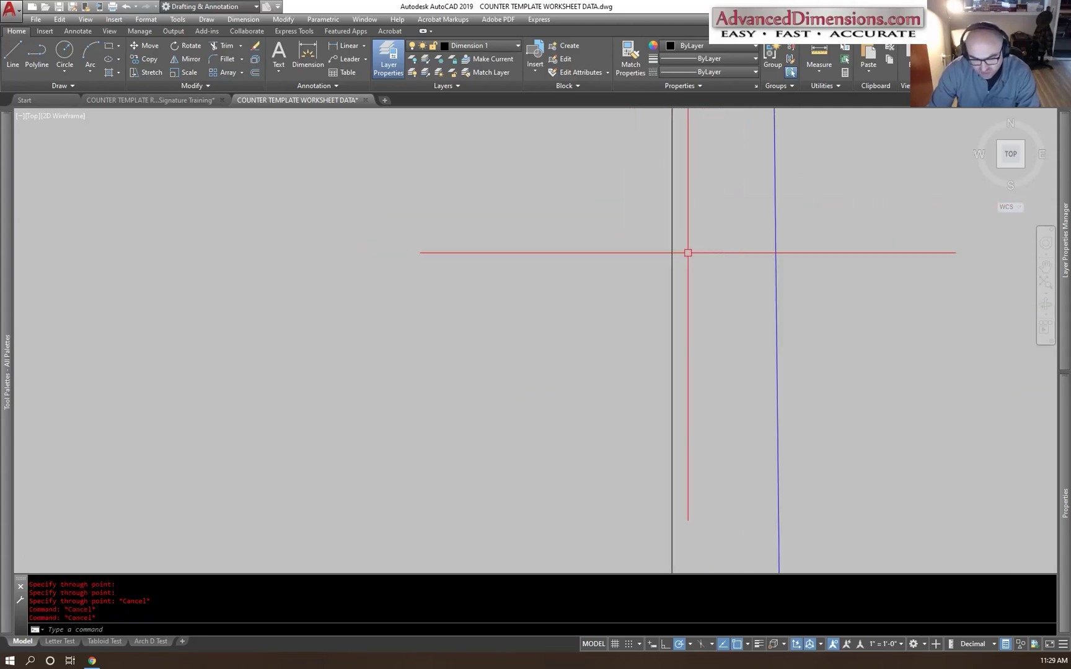
pyautogui.press('Return')
pyautogui.click(672, 253)
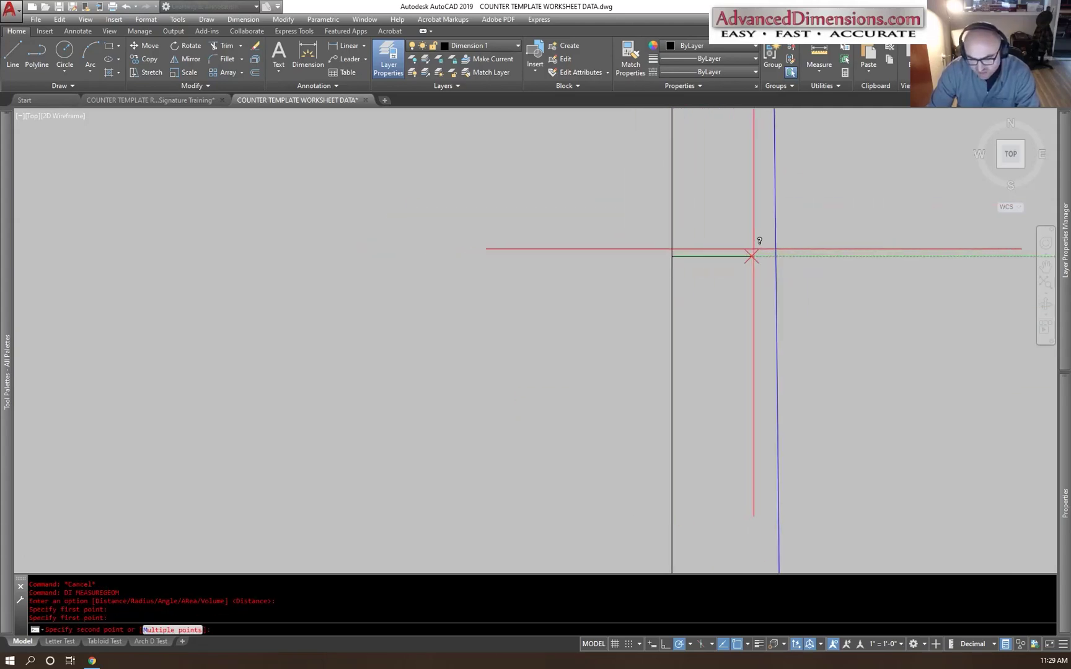
pyautogui.click(774, 258)
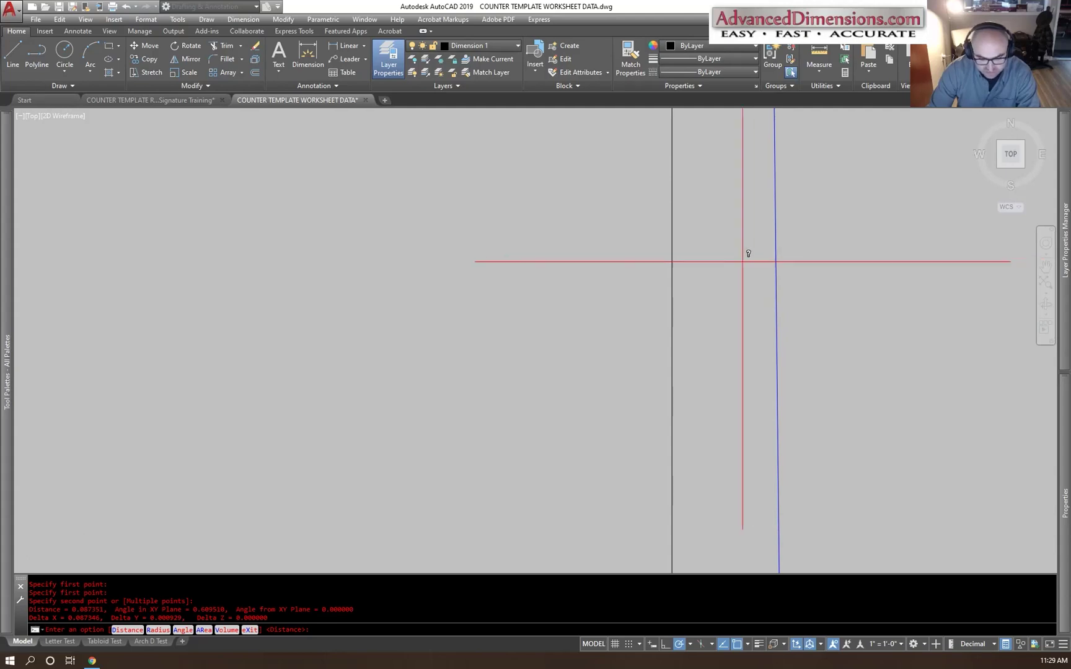
pyautogui.press('Escape')
pyautogui.scroll(-1, 690, 280)
pyautogui.press('Escape')
pyautogui.scroll(-3, 690, 280)
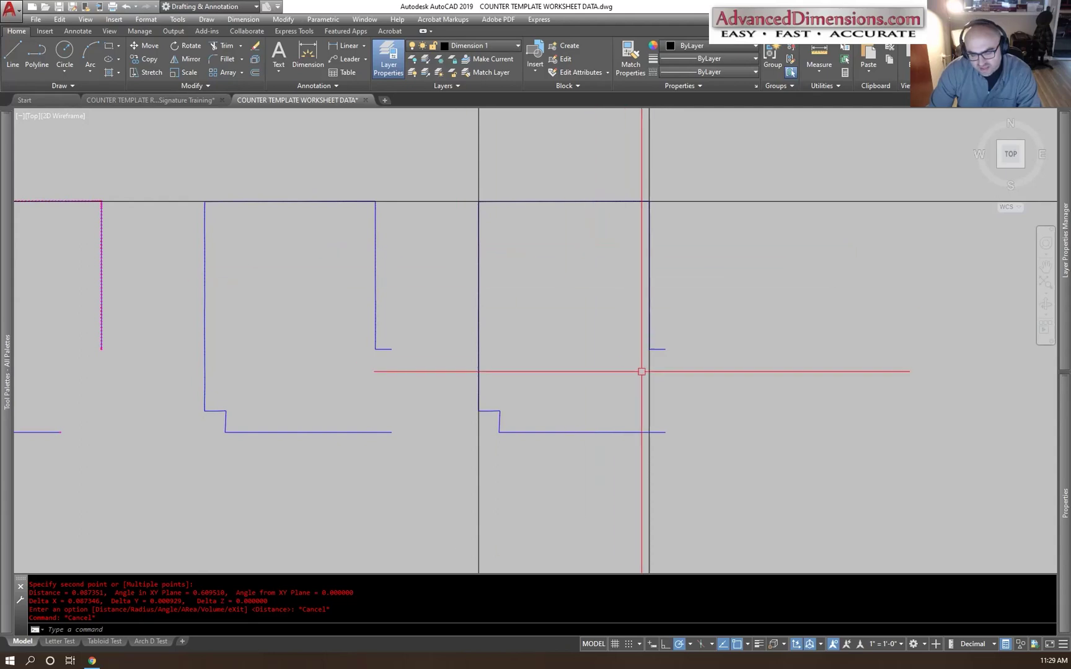
# Step: Offset the horizontal construction line 24 units inward from the back wall for the back run's front edge
pyautogui.moveTo(562, 195); pyautogui.dragTo(548, 240, button='middle')
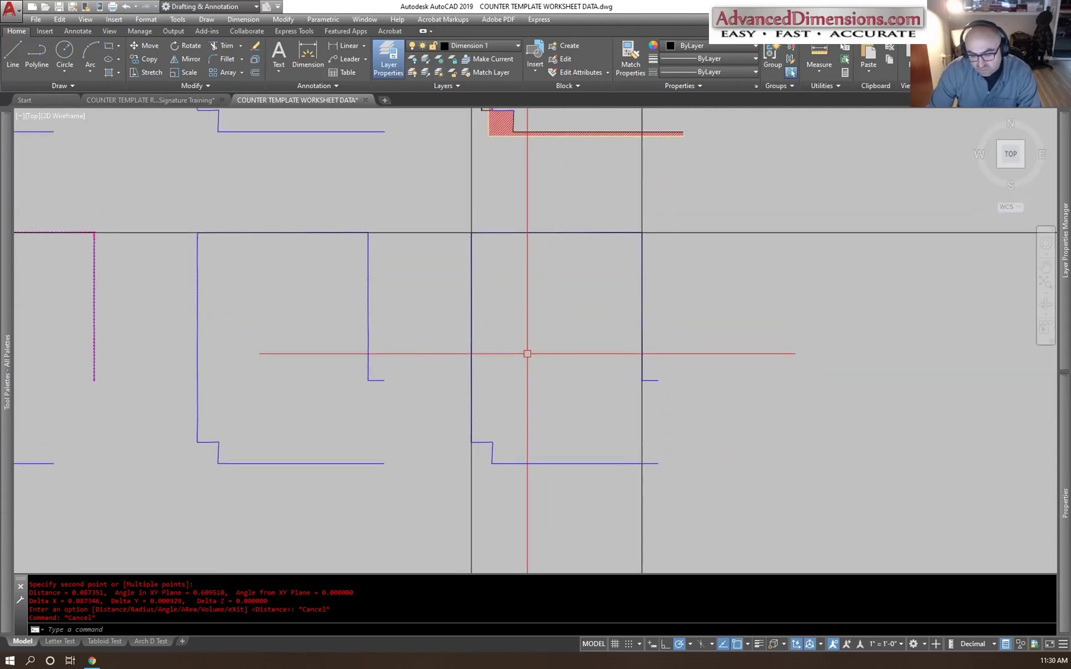
pyautogui.moveTo(526, 354); pyautogui.dragTo(491, 339, button='middle')
pyautogui.moveTo(486, 269); pyautogui.dragTo(482, 297, button='middle')
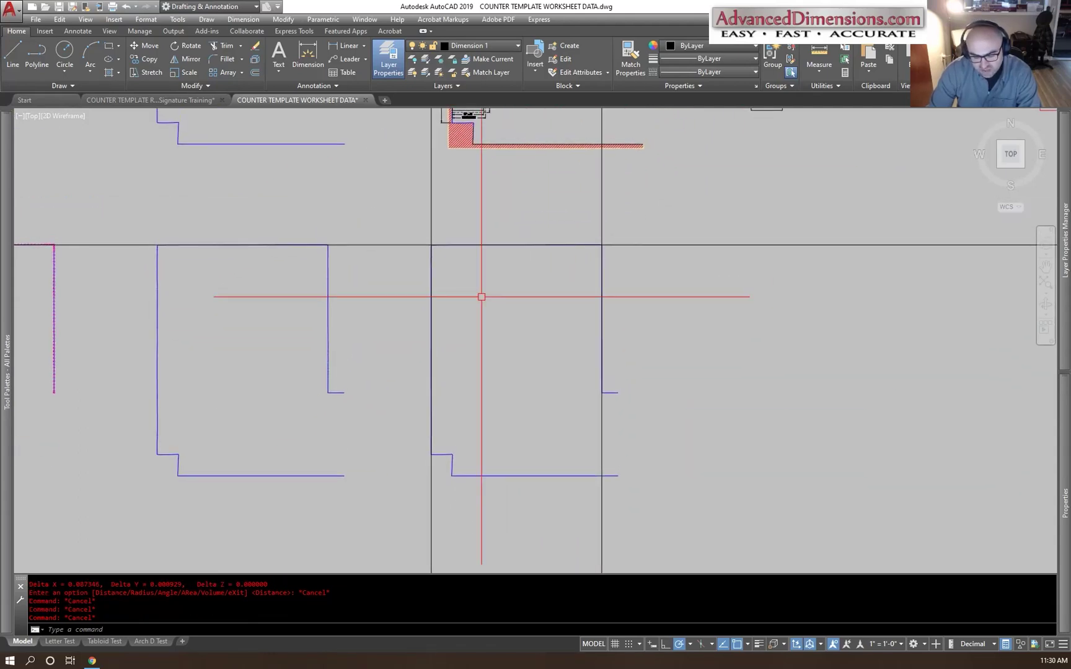
pyautogui.press('Return')
pyautogui.click(511, 244)
pyautogui.click(514, 282)
pyautogui.press('Escape')
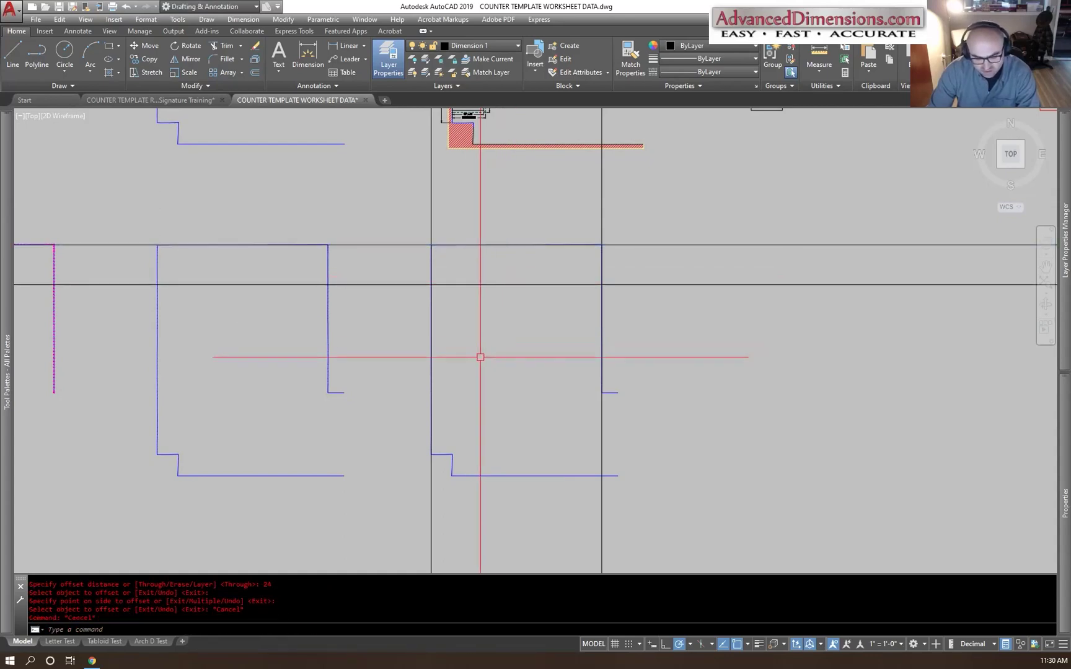
# Step: Offset both vertical construction lines 20 units inward from the side walls for the front edges of the countertop legs
pyautogui.write('o')
pyautogui.press('Return')
pyautogui.write('20')
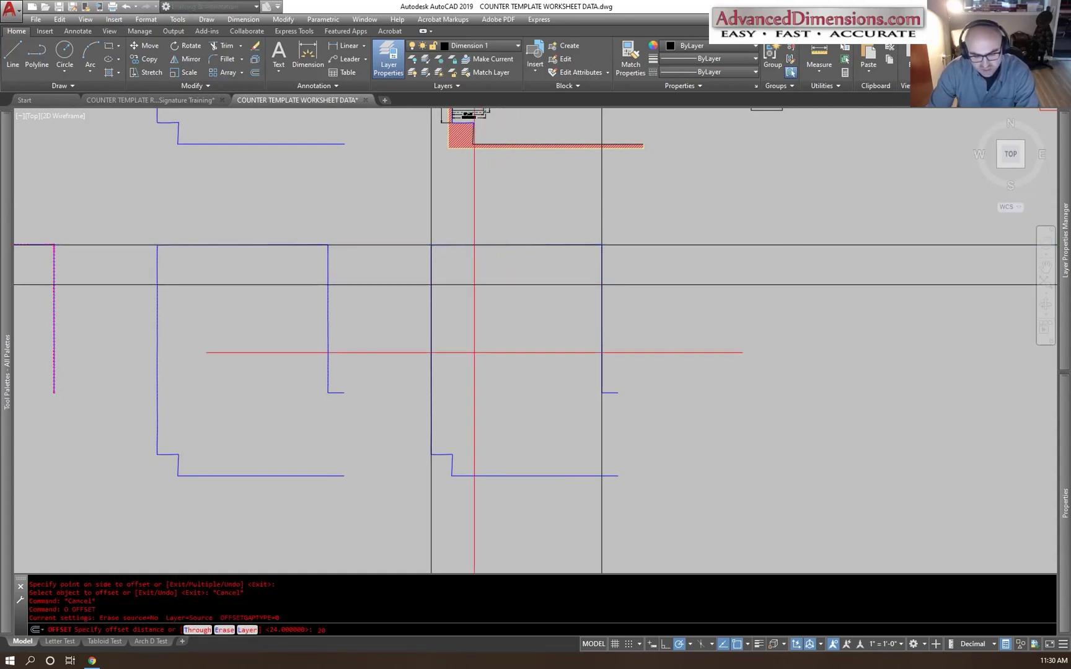
pyautogui.press('Return')
pyautogui.click(433, 350)
pyautogui.click(600, 372)
pyautogui.click(566, 322)
pyautogui.press('Escape')
pyautogui.press('Escape')
# Step: Join the offset front-edge lines into two square inside corners using Chamfer
pyautogui.write('cha')
pyautogui.press('Return')
pyautogui.click(466, 290)
pyautogui.click(497, 285)
pyautogui.press('Return')
pyautogui.click(554, 284)
pyautogui.click(568, 296)
pyautogui.press('Escape')
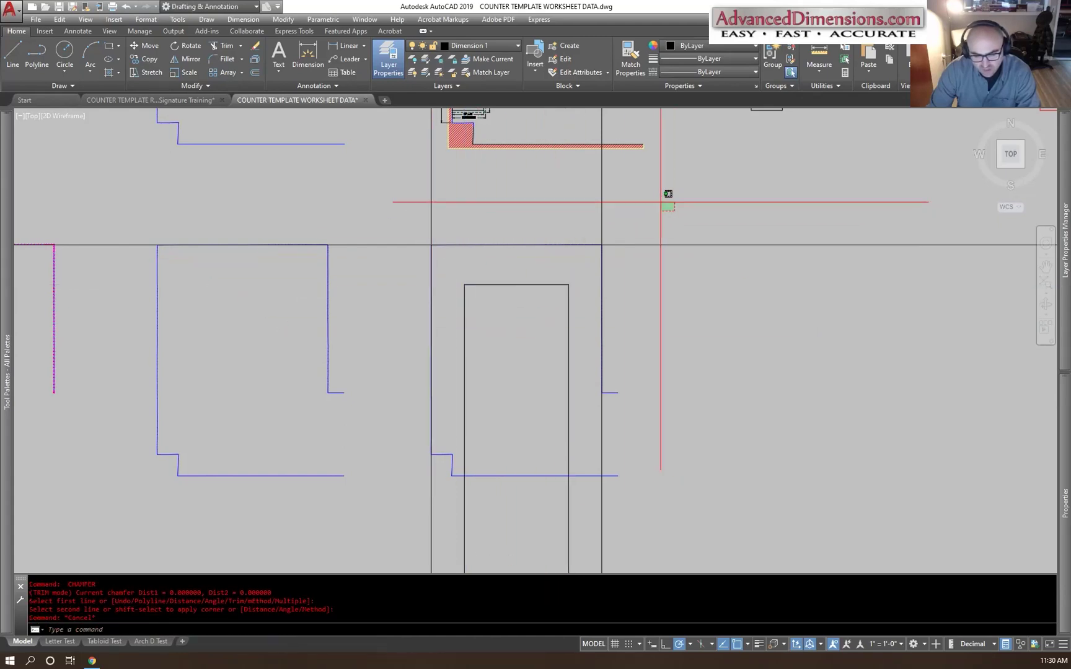
# Step: Erase the original horizontal and vertical construction lines along the scanned walls
pyautogui.click(672, 207)
pyautogui.click(405, 197)
pyautogui.press('Delete')
pyautogui.click(394, 256)
pyautogui.click(370, 208)
pyautogui.press('Delete')
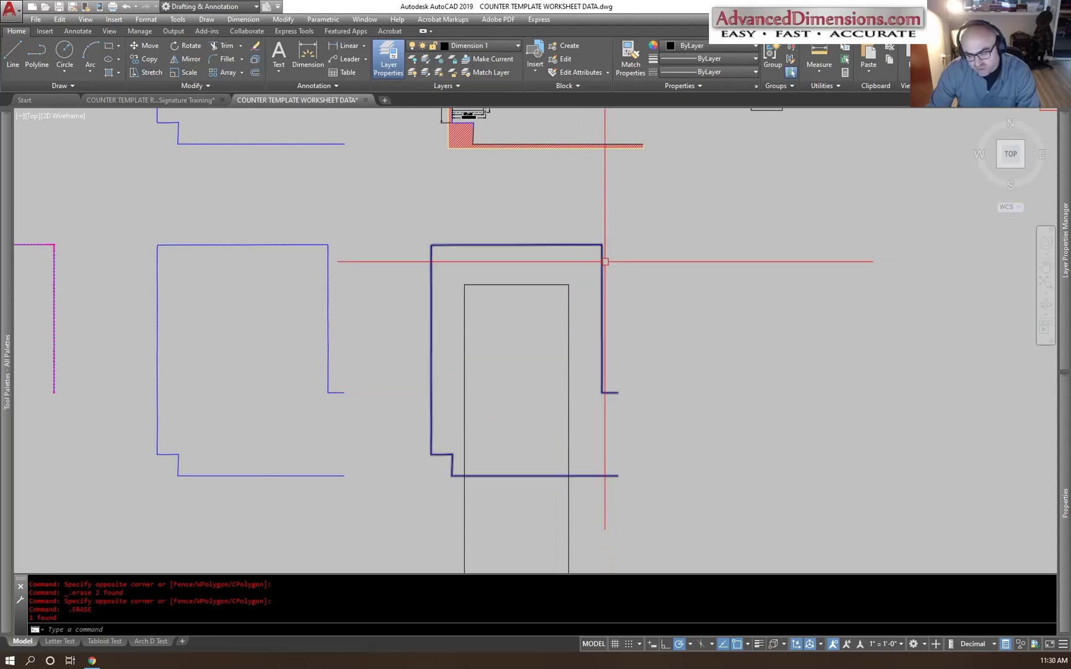
# Step: Chamfer the copied wall outline's back left corner so the left and back wall segments meet at a sharp point
pyautogui.scroll(5, 434, 246)
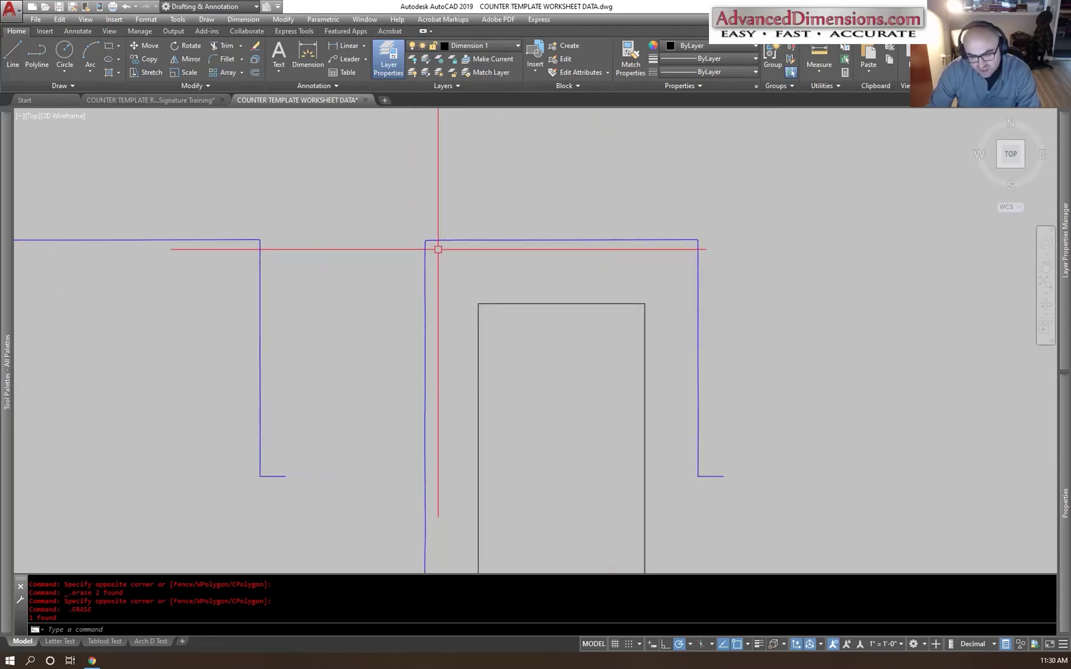
pyautogui.scroll(3, 434, 241)
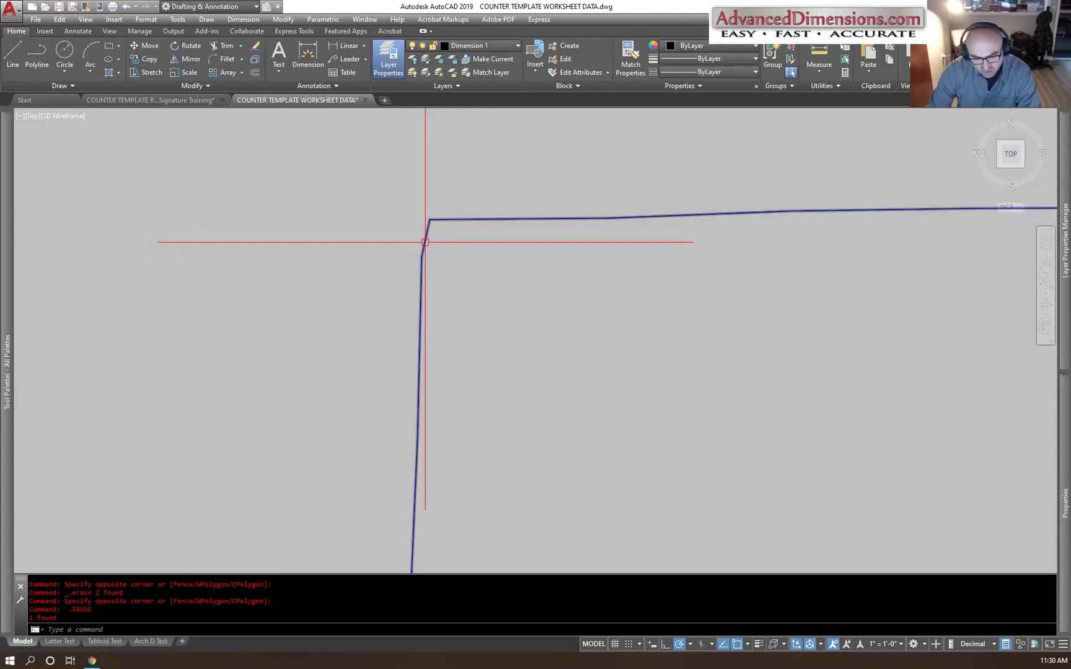
pyautogui.scroll(2, 414, 261)
pyautogui.write('cha')
pyautogui.press('Return')
pyautogui.click(426, 264)
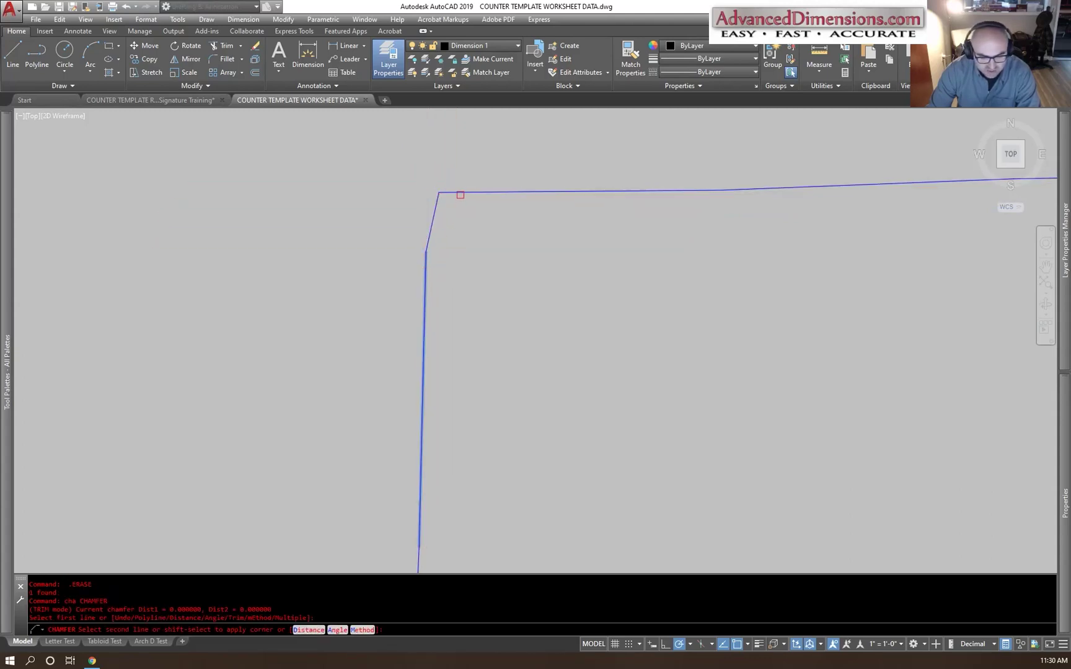
pyautogui.click(461, 194)
# Step: Chamfer the copied outline's back right corner so the back and right wall segments meet at a sharp point
pyautogui.scroll(-4, 293, 299)
pyautogui.scroll(5, 965, 284)
pyautogui.scroll(2, 966, 283)
pyautogui.press('Return')
pyautogui.click(973, 277)
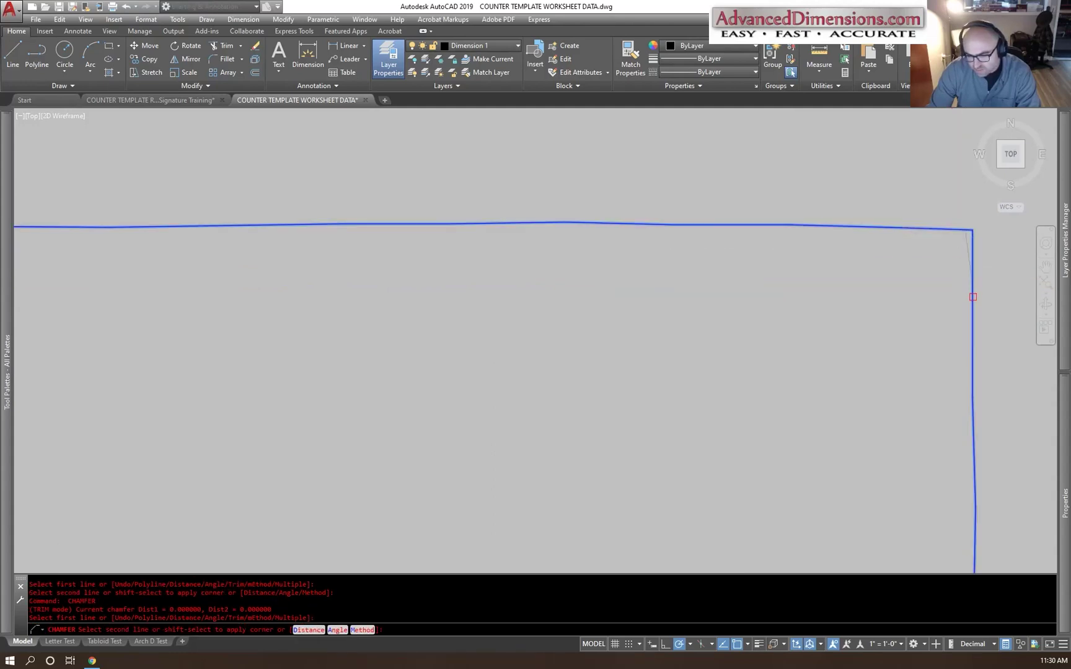
pyautogui.click(717, 223)
pyautogui.scroll(-4, 695, 243)
pyautogui.scroll(-3, 667, 447)
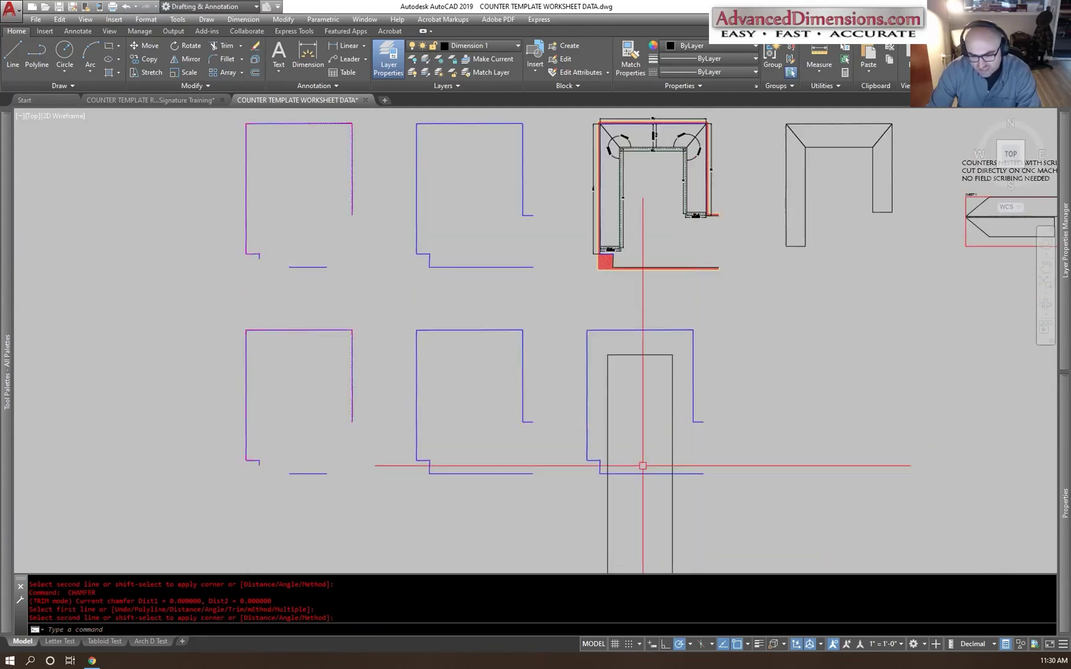
# Step: Chamfer the copied outline's front left corner so the left wall and the short jog segment meet at a sharp point
pyautogui.scroll(5, 585, 466)
pyautogui.press('Return')
pyautogui.scroll(1, 466, 273)
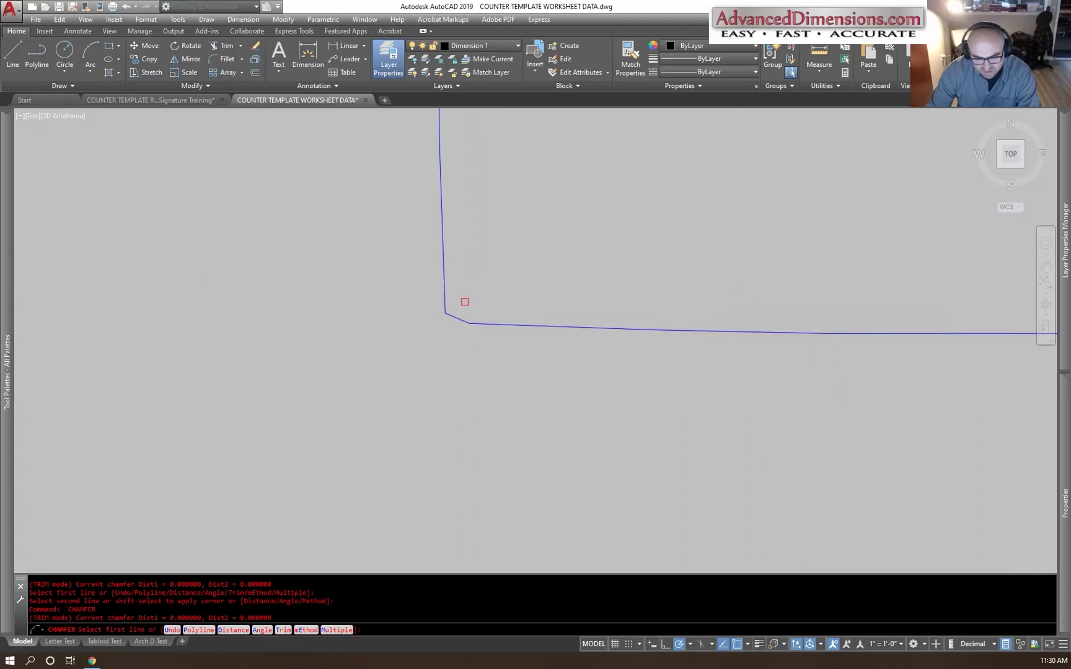
pyautogui.click(445, 302)
pyautogui.click(485, 323)
# Step: Chamfer the remaining two corners of the jog at the left wall's front end into sharp points
pyautogui.moveTo(485, 323); pyautogui.dragTo(533, 319, button='middle')
pyautogui.scroll(4, 552, 315)
pyautogui.press('Return')
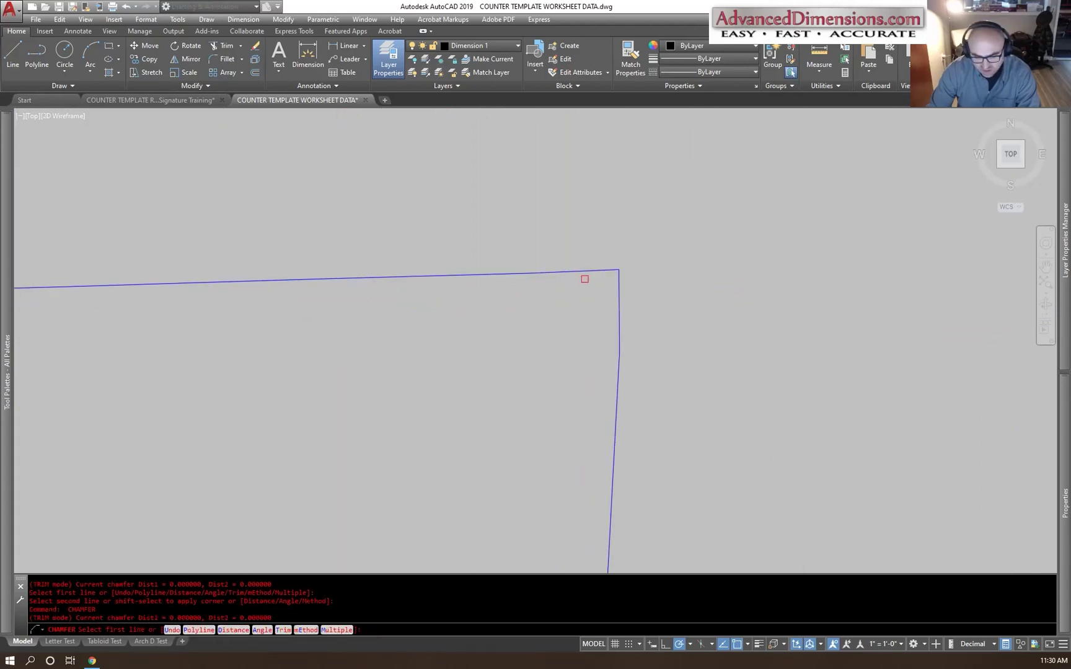
pyautogui.click(591, 268)
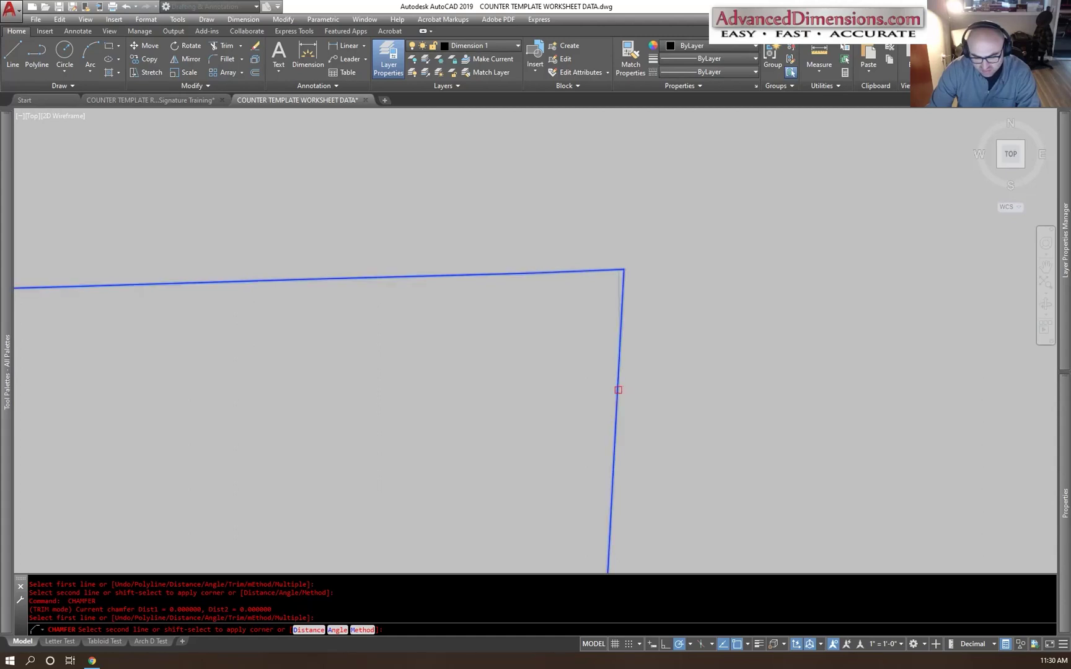
pyautogui.press('Escape')
pyautogui.moveTo(586, 359); pyautogui.dragTo(519, 378, button='middle')
pyautogui.press('Return')
pyautogui.click(508, 423)
pyautogui.press('Escape')
pyautogui.scroll(-3, 502, 377)
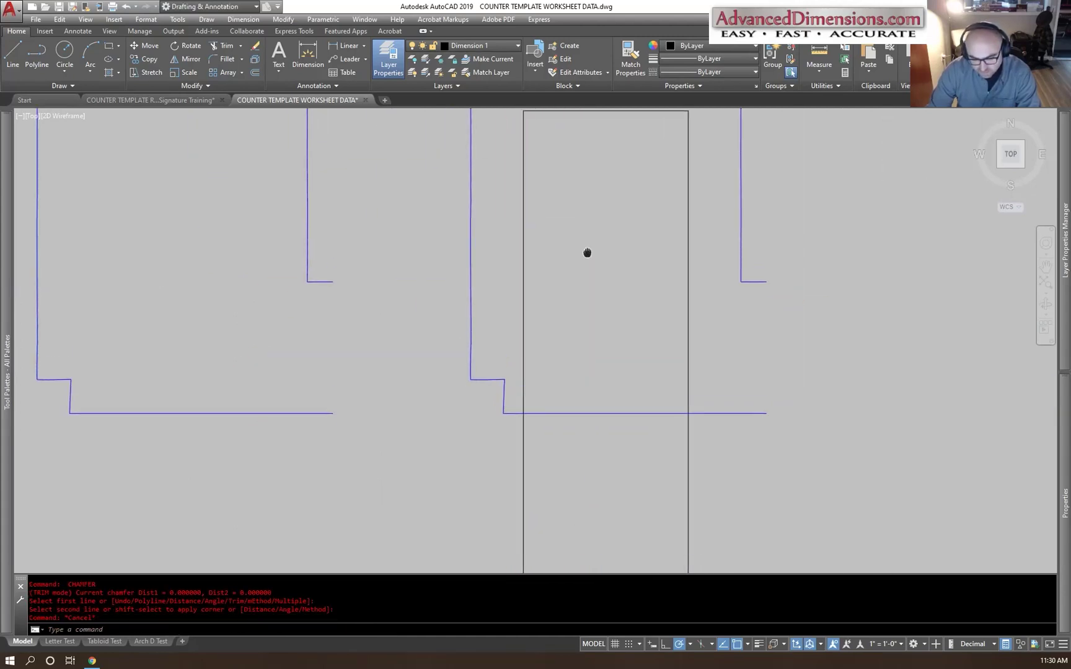
pyautogui.scroll(3, 502, 418)
pyautogui.press('Escape')
pyautogui.write('l')
pyautogui.press('Return')
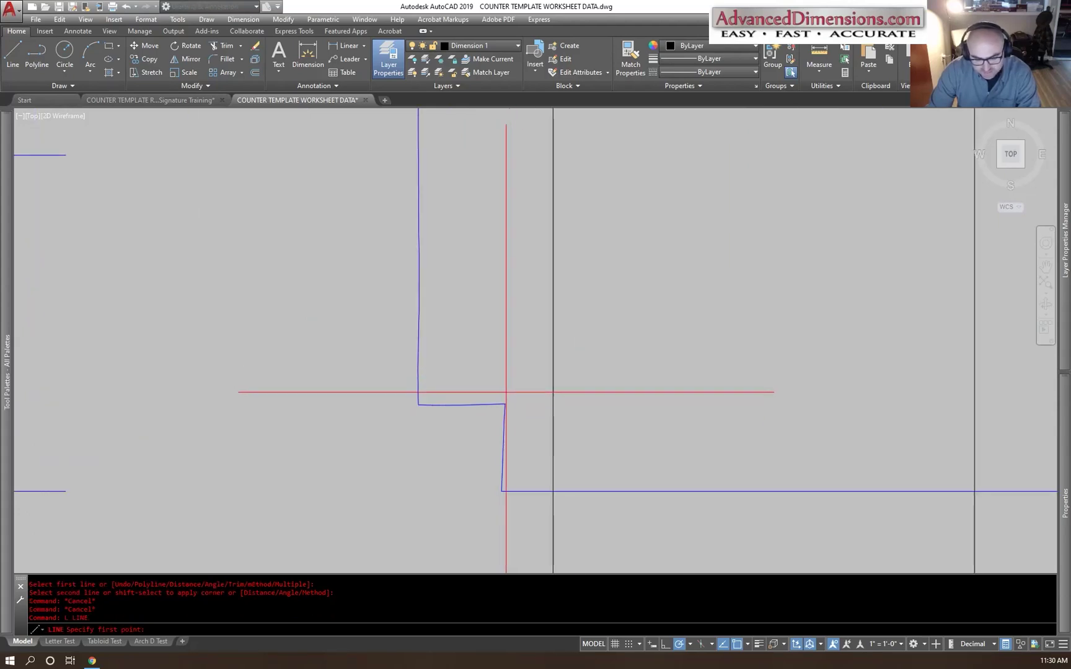
pyautogui.press('Escape')
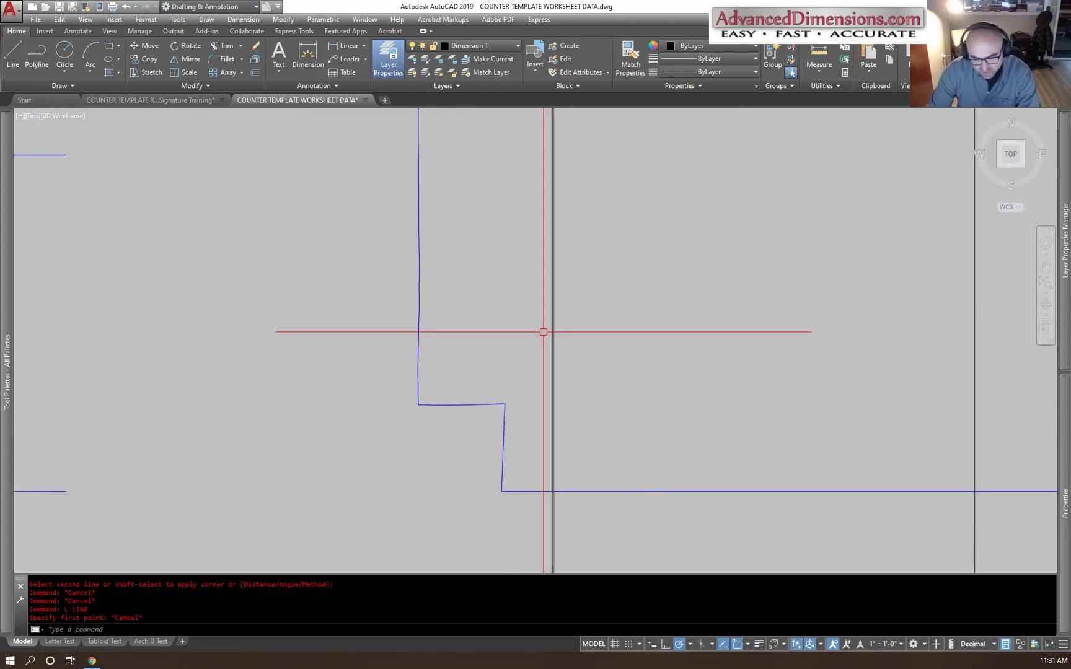
pyautogui.scroll(-3, 561, 350)
pyautogui.scroll(2, 755, 270)
pyautogui.scroll(2, 542, 366)
pyautogui.press('Escape')
pyautogui.press('Escape')
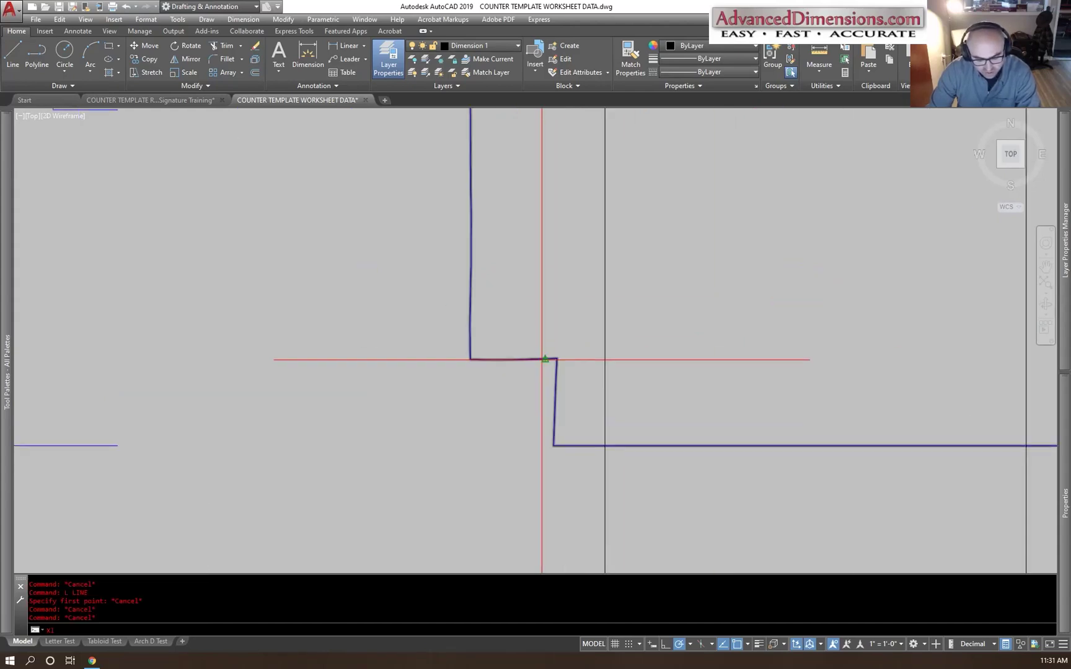
# Step: Place horizontal construction lines through the left jog's outer corner and through the right wall's front corner
pyautogui.write('h')
pyautogui.press('Return')
pyautogui.click(557, 358)
pyautogui.scroll(-4, 533, 341)
pyautogui.scroll(6, 762, 210)
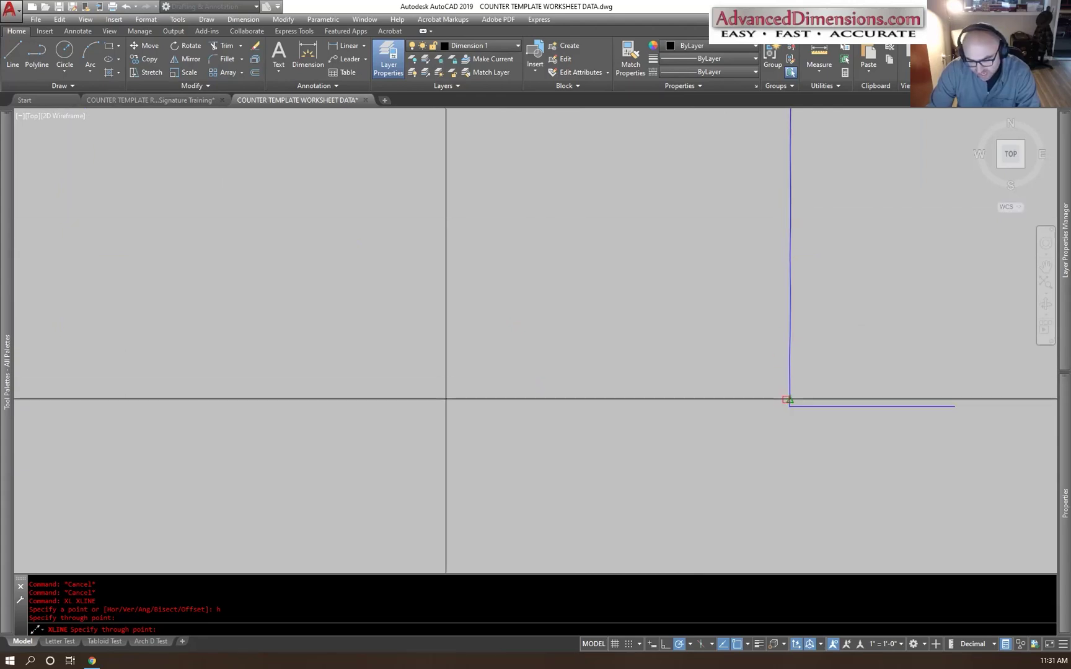
pyautogui.click(790, 406)
pyautogui.press('Escape')
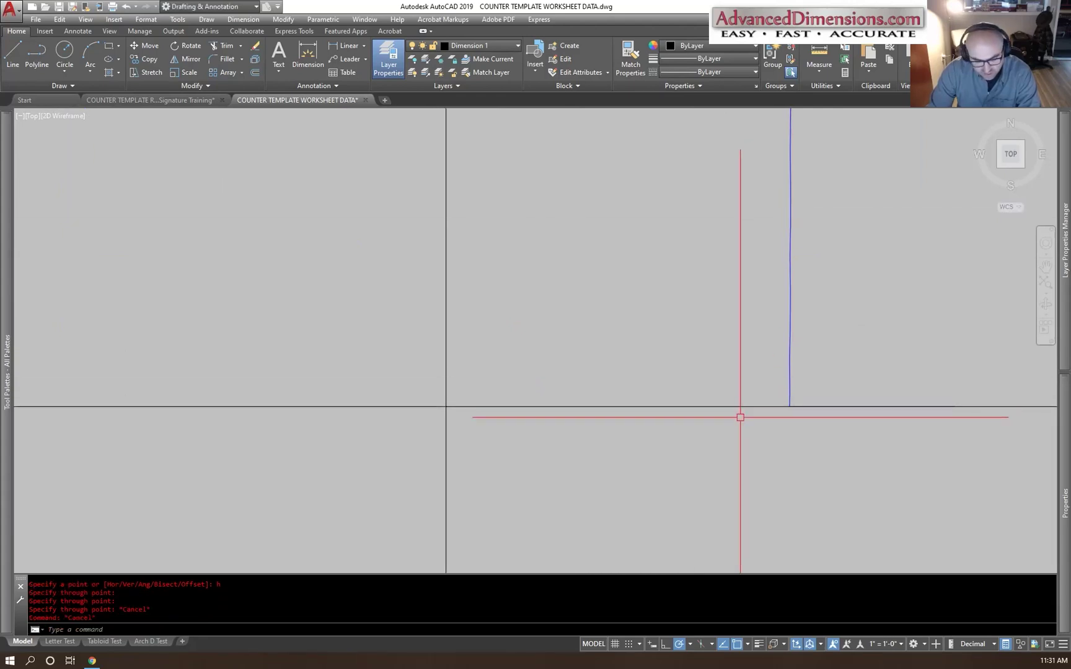
# Step: Offset the right wall corner's horizontal construction line by 2 toward the back wall and erase the original line
pyautogui.write('o')
pyautogui.press('Return')
pyautogui.write('2')
pyautogui.press('Return')
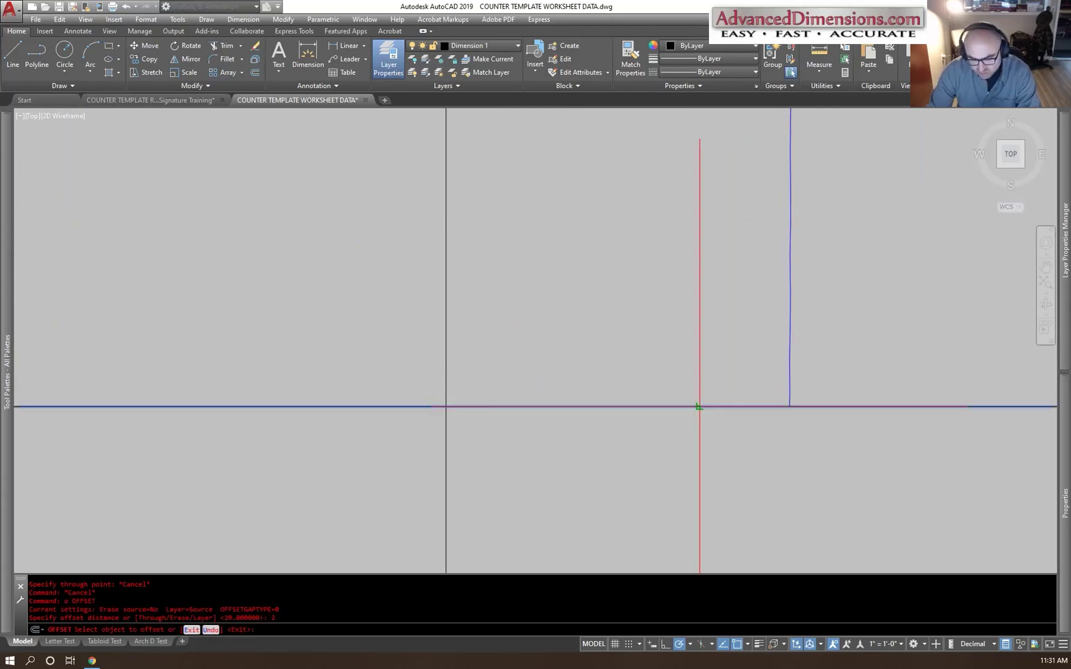
pyautogui.click(700, 407)
pyautogui.click(692, 363)
pyautogui.press('Escape')
pyautogui.click(689, 401)
pyautogui.write('e')
pyautogui.press('Return')
# Step: Offset the left jog's horizontal construction line by 6 toward the back wall and erase the original line
pyautogui.scroll(-2, 568, 269)
pyautogui.scroll(5, 409, 367)
pyautogui.write('o')
pyautogui.press('Return')
pyautogui.write('6')
pyautogui.press('Return')
pyautogui.click(549, 378)
pyautogui.click(550, 292)
pyautogui.press('Escape')
pyautogui.click(560, 397)
pyautogui.click(556, 362)
pyautogui.write('e')
pyautogui.press('Return')
# Step: Chamfer the front edge of each countertop leg with its horizontal end line to form square corners
pyautogui.write('cha')
pyautogui.press('Return')
pyautogui.click(507, 314)
pyautogui.click(527, 300)
pyautogui.scroll(-3, 516, 388)
pyautogui.scroll(3, 517, 373)
pyautogui.press('Return')
pyautogui.click(514, 375)
pyautogui.press('Escape')
pyautogui.scroll(-3, 421, 281)
# Step: Trim both countertop end lines at the side walls and erase the leftover segment beyond the wall outline
pyautogui.write('tr')
pyautogui.press('Return')
pyautogui.press('Return')
pyautogui.click(356, 415)
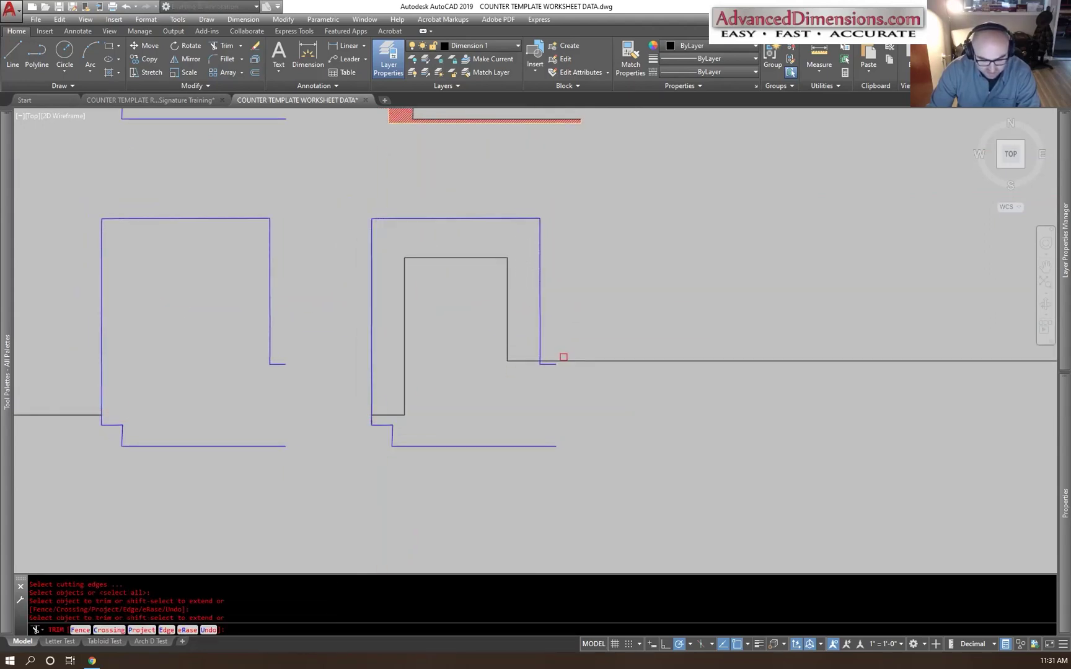
pyautogui.press('Escape')
pyautogui.scroll(-2, 563, 356)
pyautogui.click(256, 399)
pyautogui.press('Delete')
pyautogui.scroll(3, 409, 372)
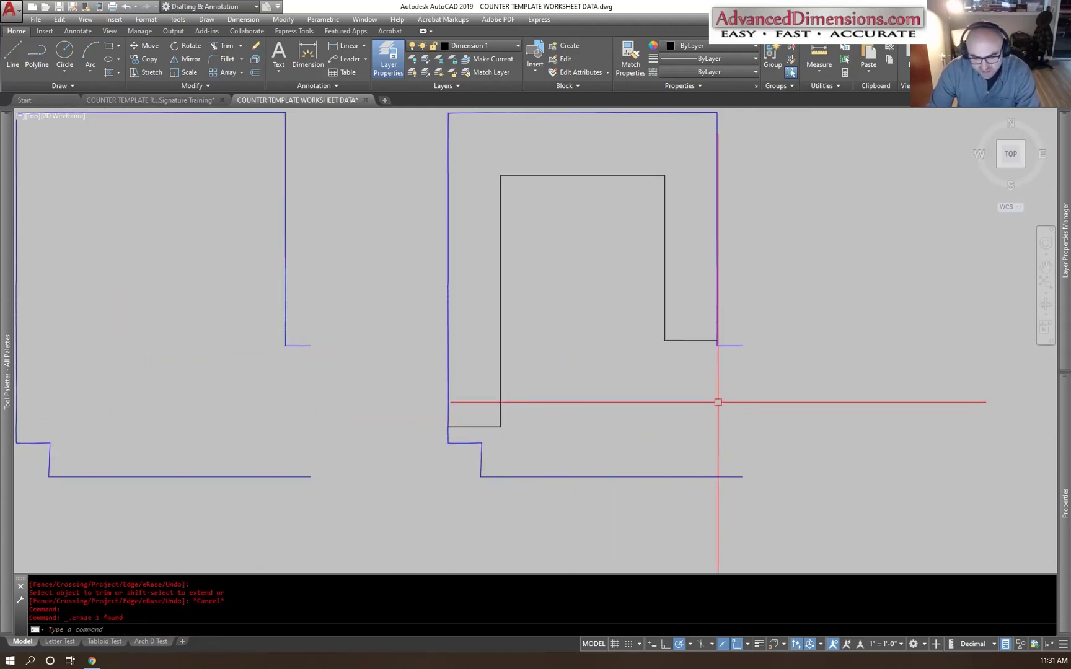
# Step: Join the five countertop front-edge and end lines into one polyline
pyautogui.click(686, 430)
pyautogui.click(482, 150)
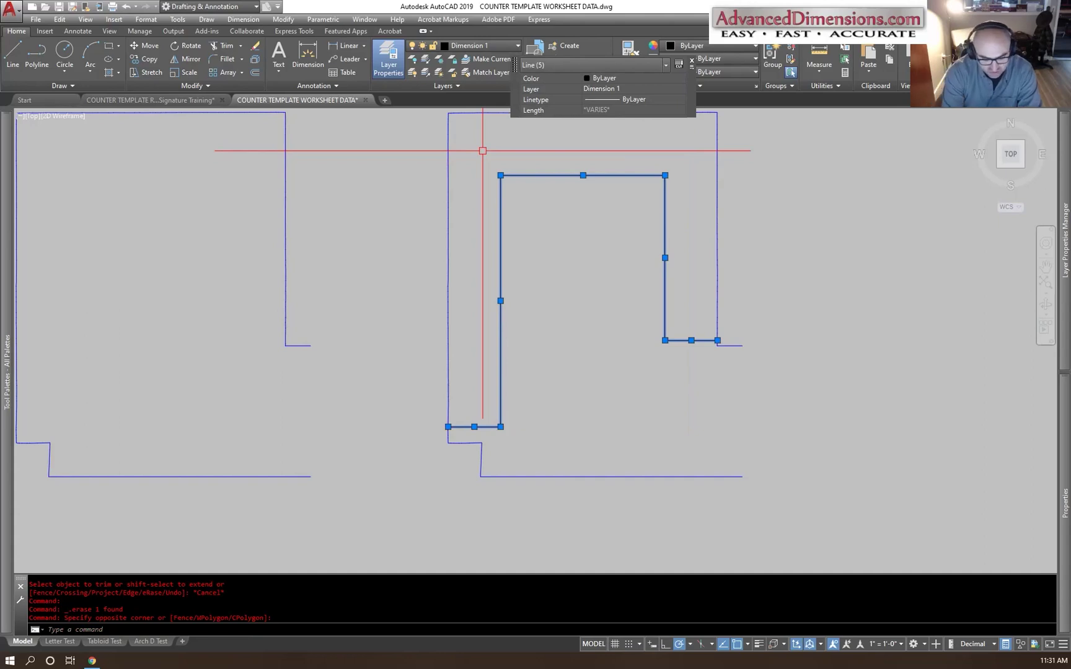
pyautogui.write('in')
pyautogui.press('Return')
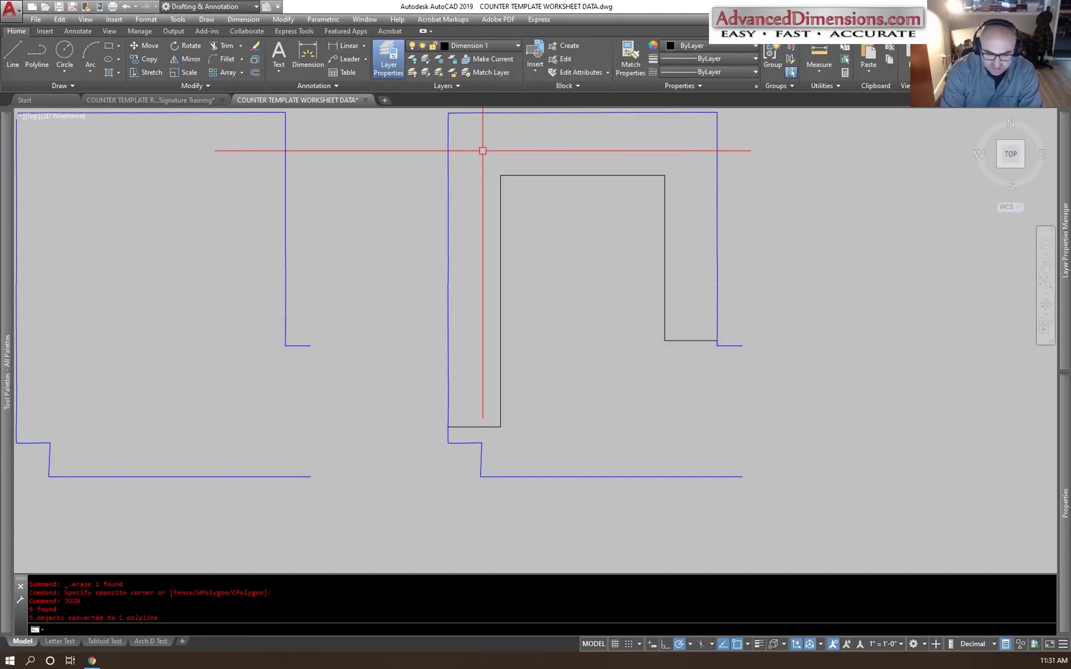
pyautogui.click(499, 194)
pyautogui.press('Escape')
pyautogui.click(454, 196)
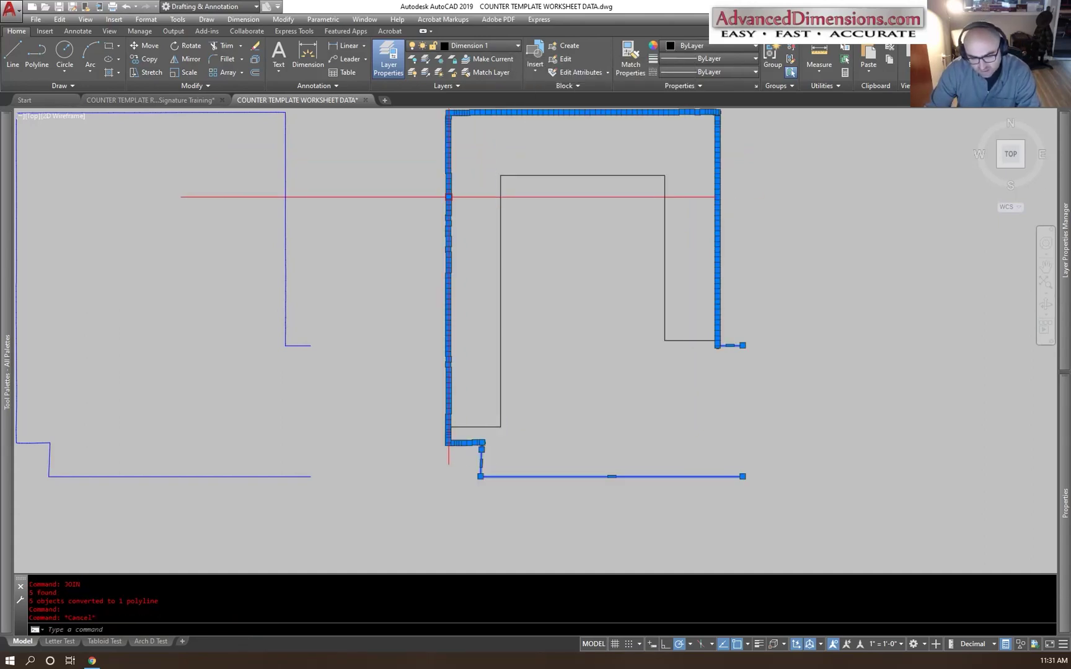
pyautogui.scroll(-3, 330, 309)
pyautogui.press('Escape')
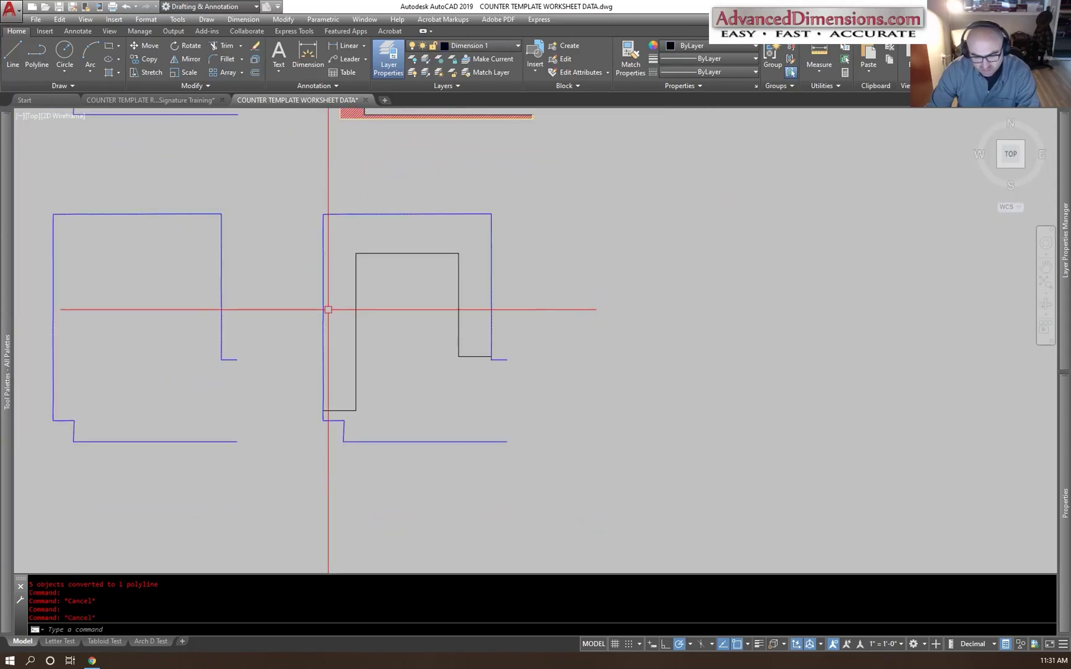
# Step: Copy the wall outline and countertop polyline 165 horizontally to the right of the original
pyautogui.click(261, 182)
pyautogui.click(564, 494)
pyautogui.write('co')
pyautogui.press('Return')
pyautogui.click(413, 337)
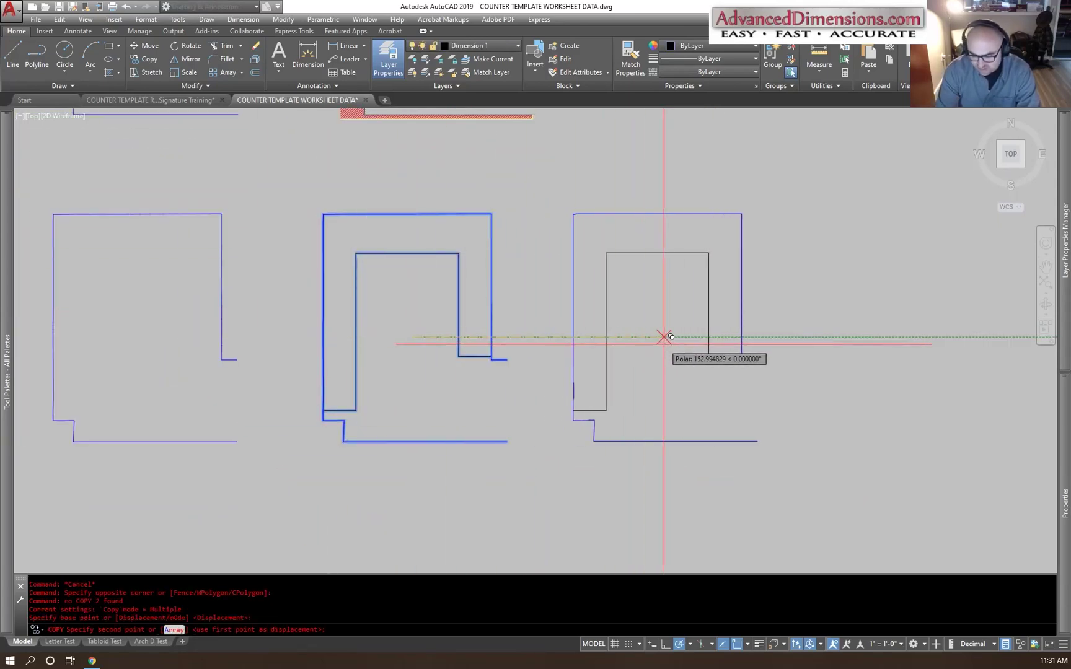
pyautogui.write('5')
pyautogui.press('Return')
pyautogui.press('Escape')
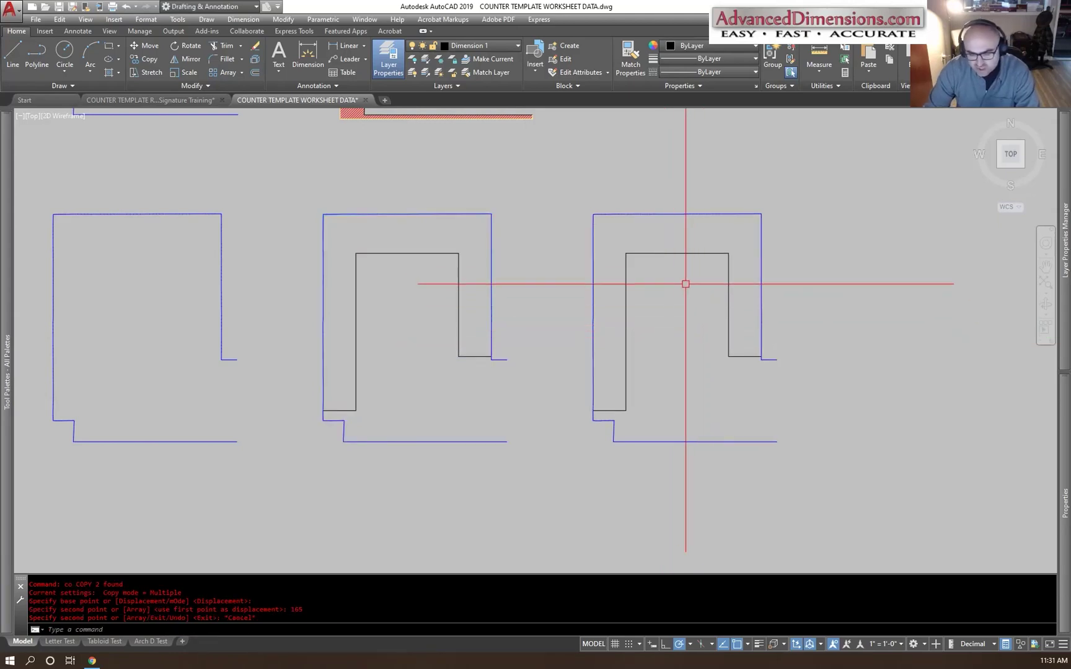
# Step: Examine the copied wall outline along the left leg and at the back left corner
pyautogui.moveTo(645, 268); pyautogui.dragTo(482, 284, button='middle')
pyautogui.scroll(5, 418, 430)
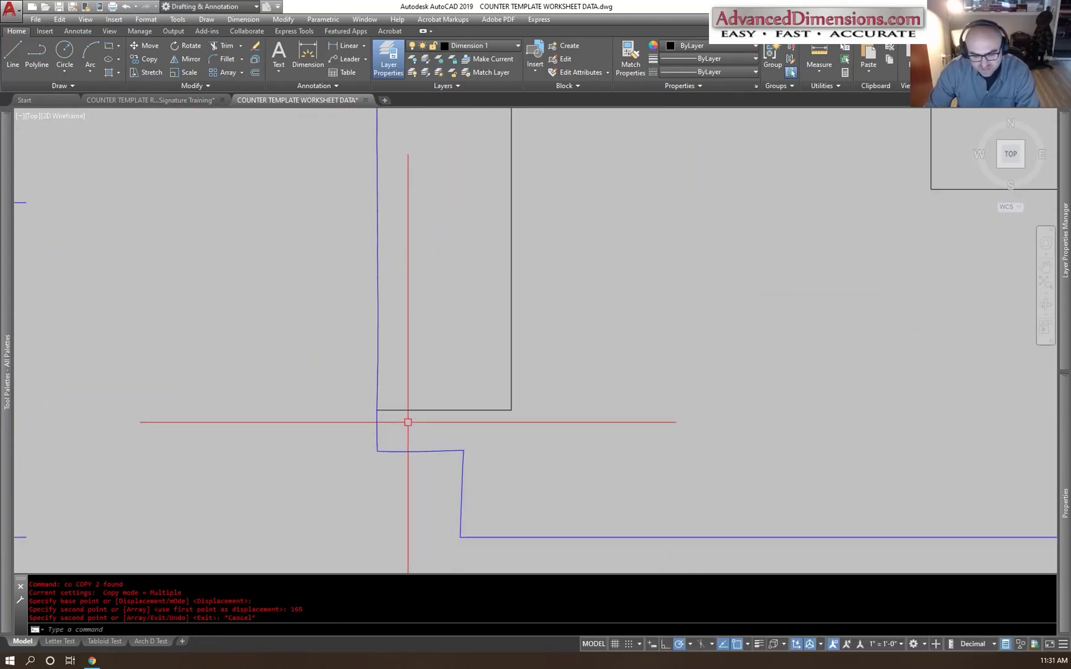
pyautogui.scroll(-2, 369, 359)
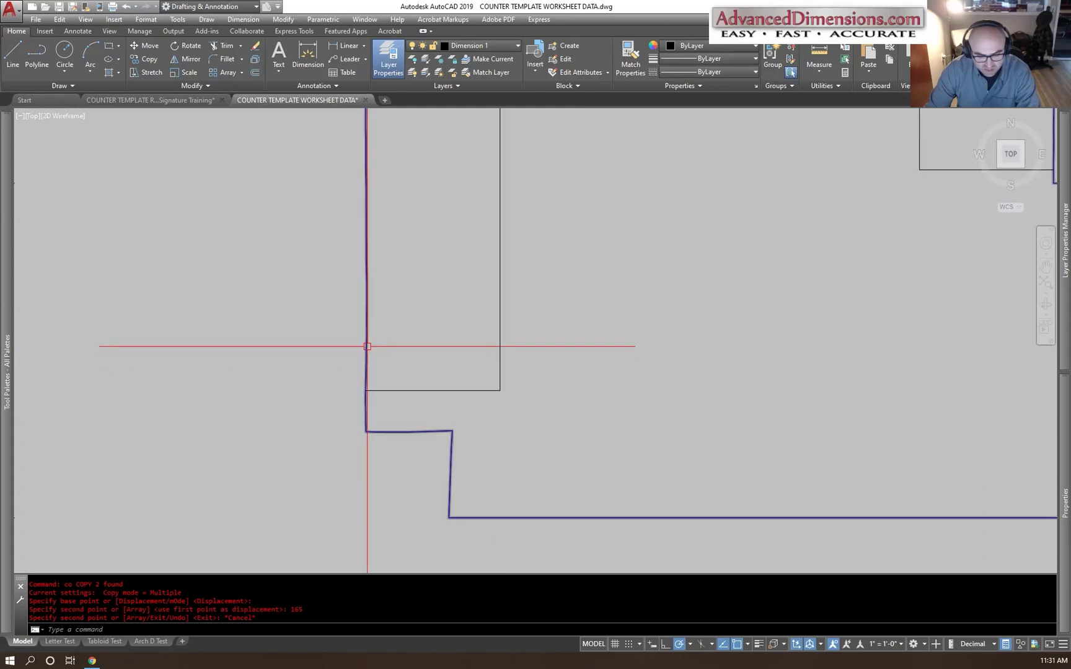
pyautogui.click(368, 364)
pyautogui.press('Escape')
pyautogui.moveTo(381, 185); pyautogui.dragTo(387, 277, button='middle')
pyautogui.scroll(-2, 397, 275)
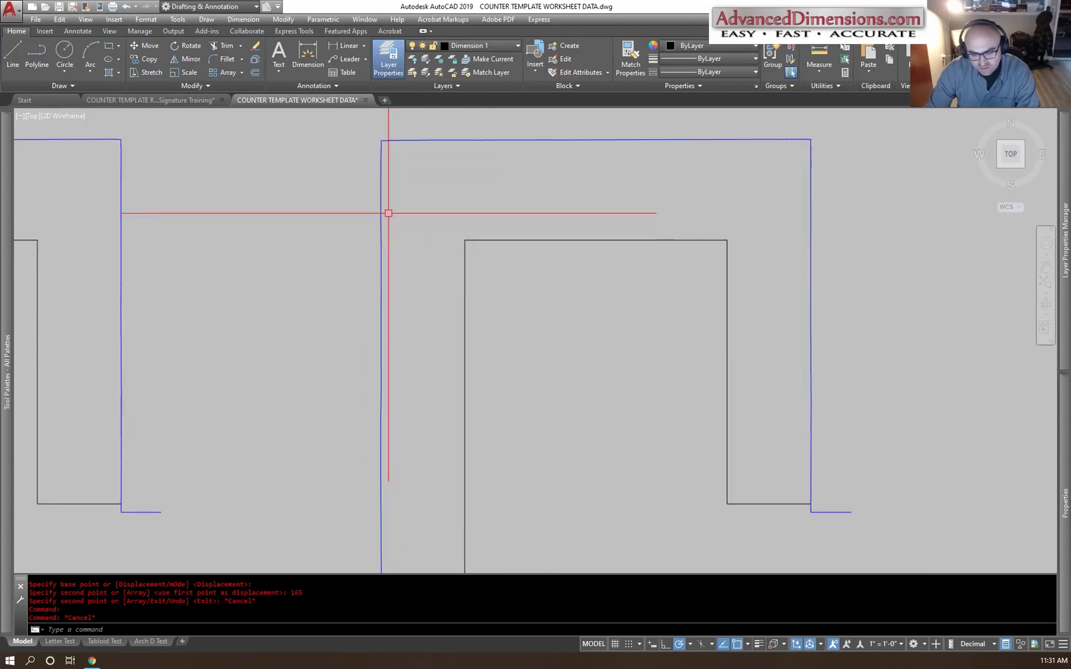
pyautogui.scroll(4, 375, 132)
pyautogui.click(379, 134)
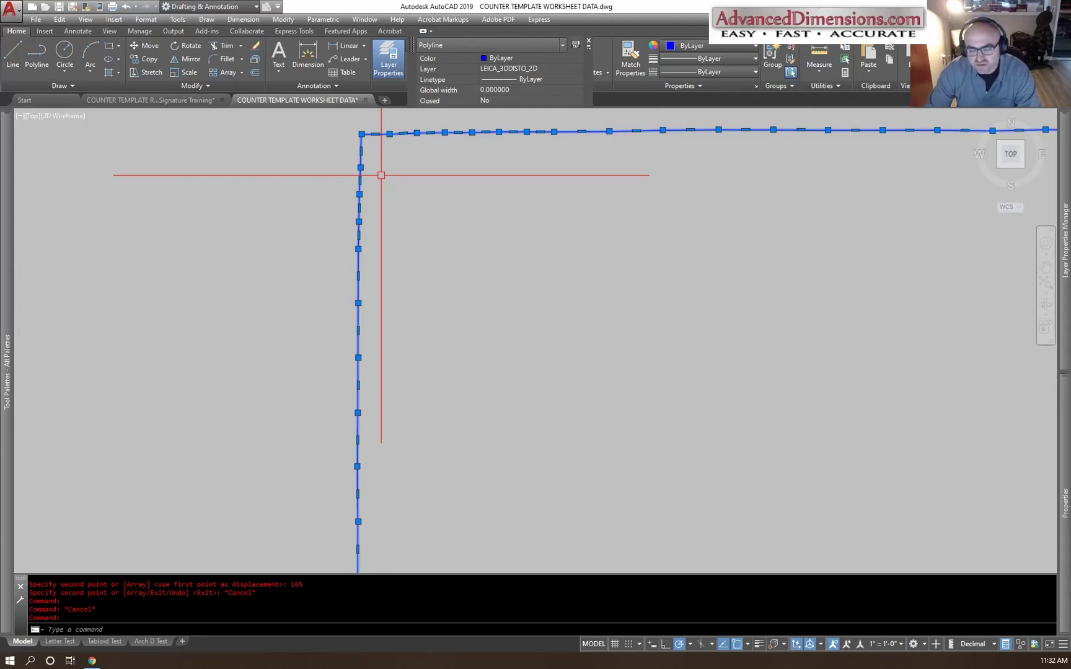
pyautogui.press('Escape')
pyautogui.press('Escape')
# Step: Offset the copied wall outline inward by .0625 for the scribe gap
pyautogui.scroll(-5, 380, 173)
pyautogui.scroll(5, 437, 280)
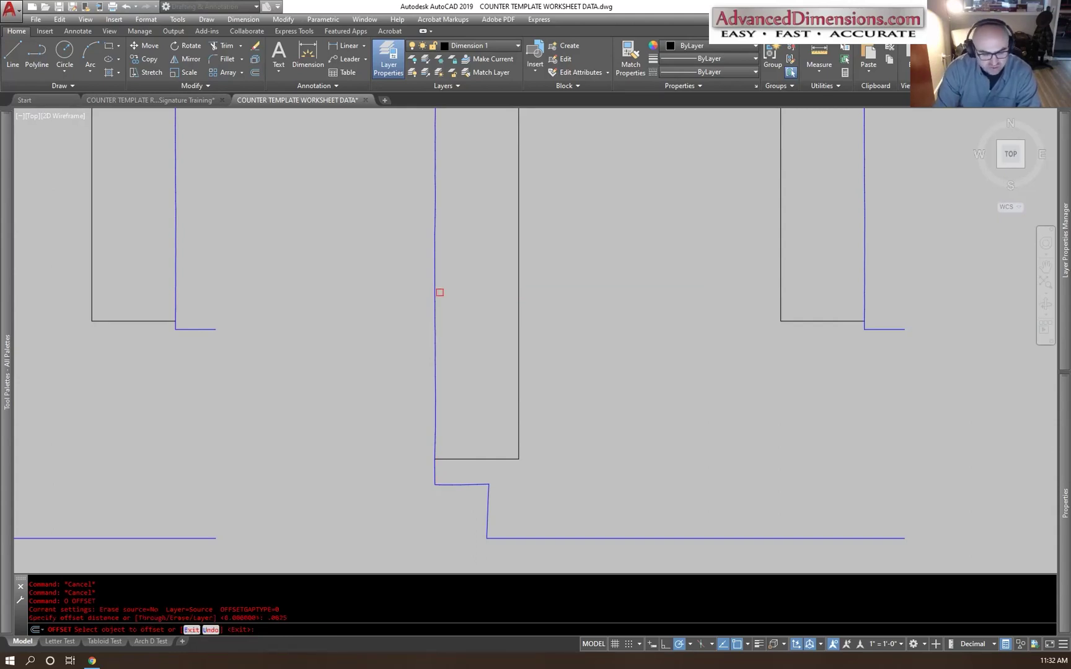
pyautogui.scroll(6, 461, 463)
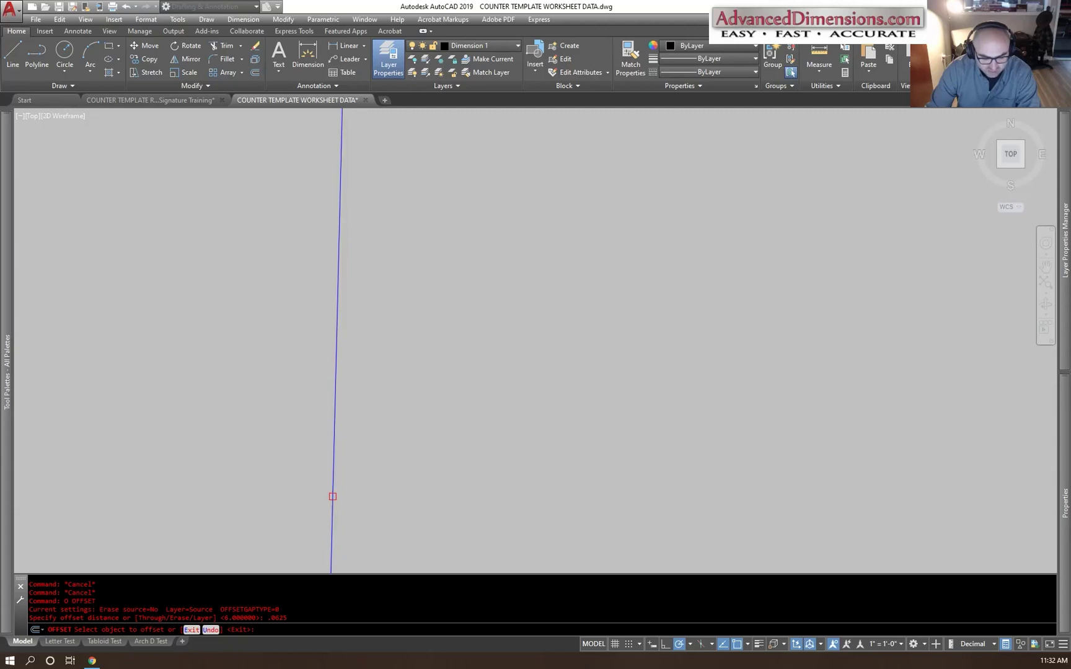
pyautogui.moveTo(357, 483); pyautogui.dragTo(388, 361, button='middle')
pyautogui.click(367, 405)
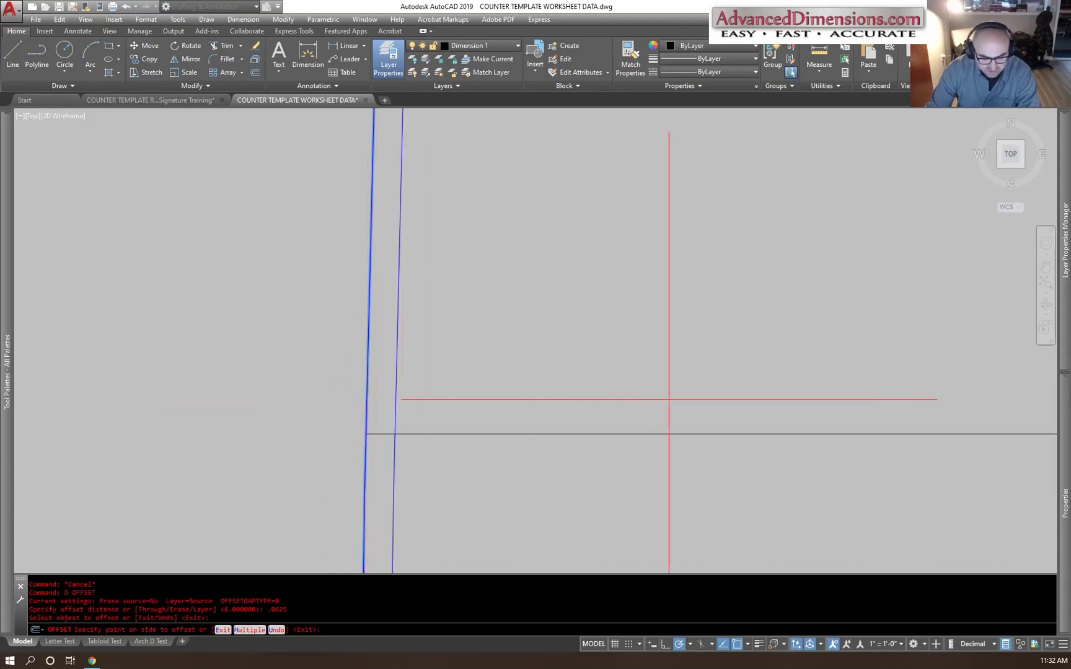
pyautogui.click(580, 375)
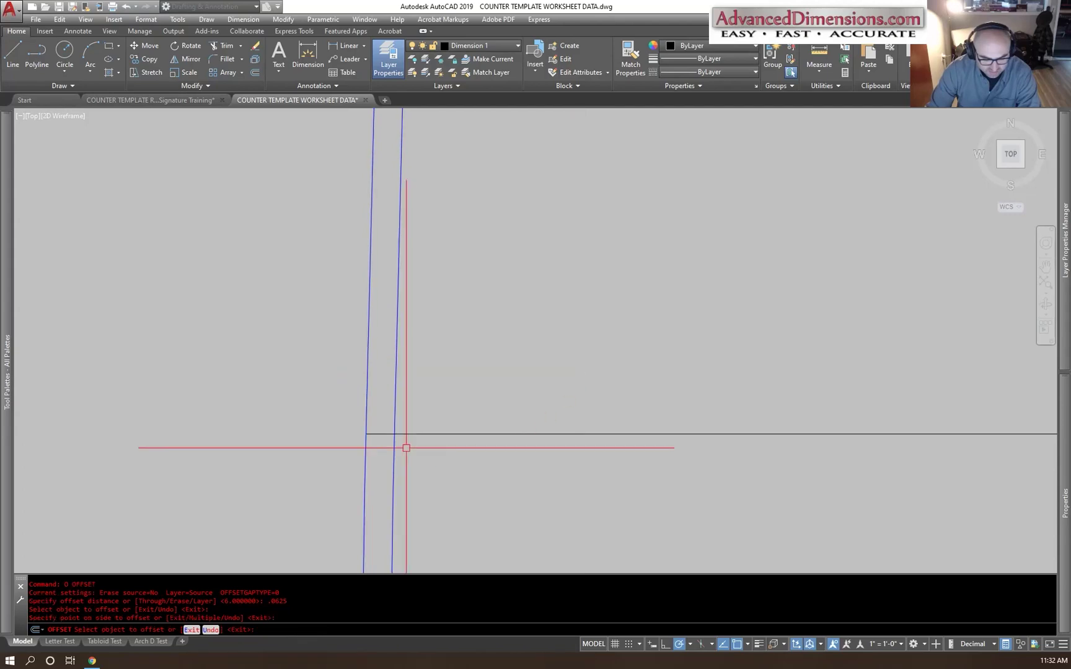
pyautogui.press('Escape')
pyautogui.scroll(5, 405, 448)
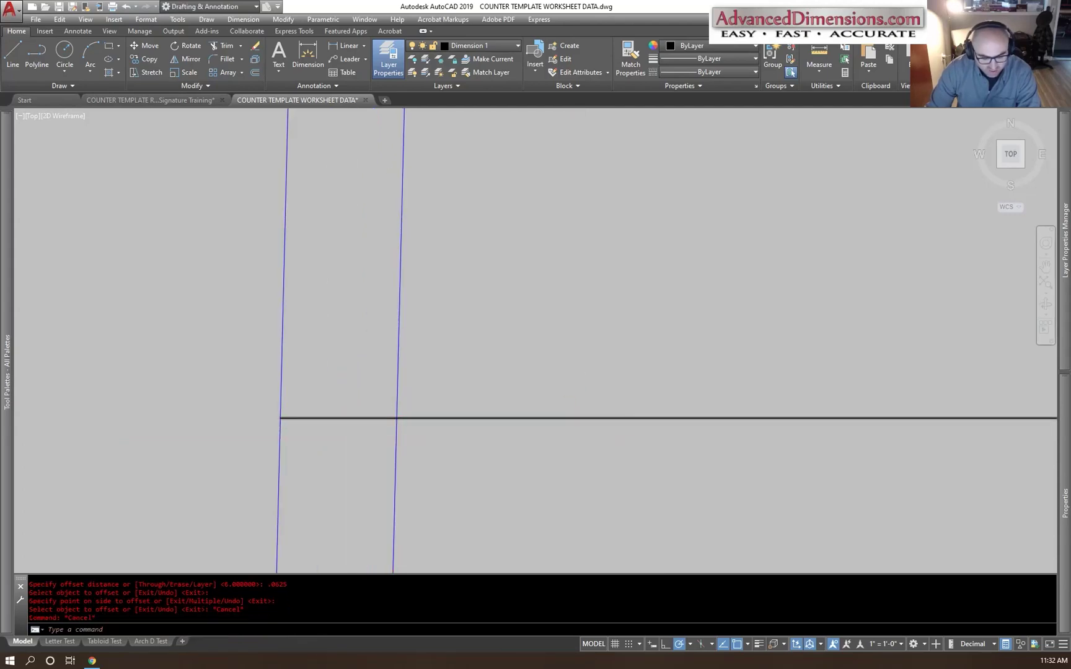
pyautogui.write('ytr')
pyautogui.press('Escape')
pyautogui.press('Escape')
pyautogui.write('tr')
pyautogui.press('Return')
pyautogui.click(390, 388)
pyautogui.press('Escape')
pyautogui.press('Escape')
pyautogui.scroll(-6, 434, 396)
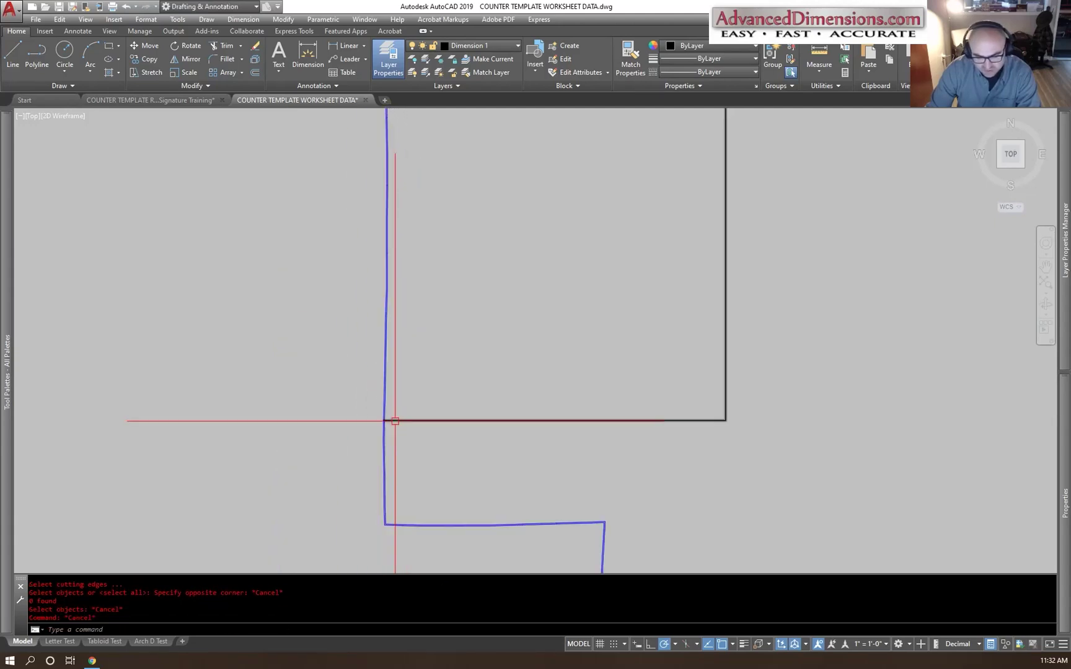
pyautogui.scroll(-3, 576, 330)
pyautogui.scroll(8, 573, 282)
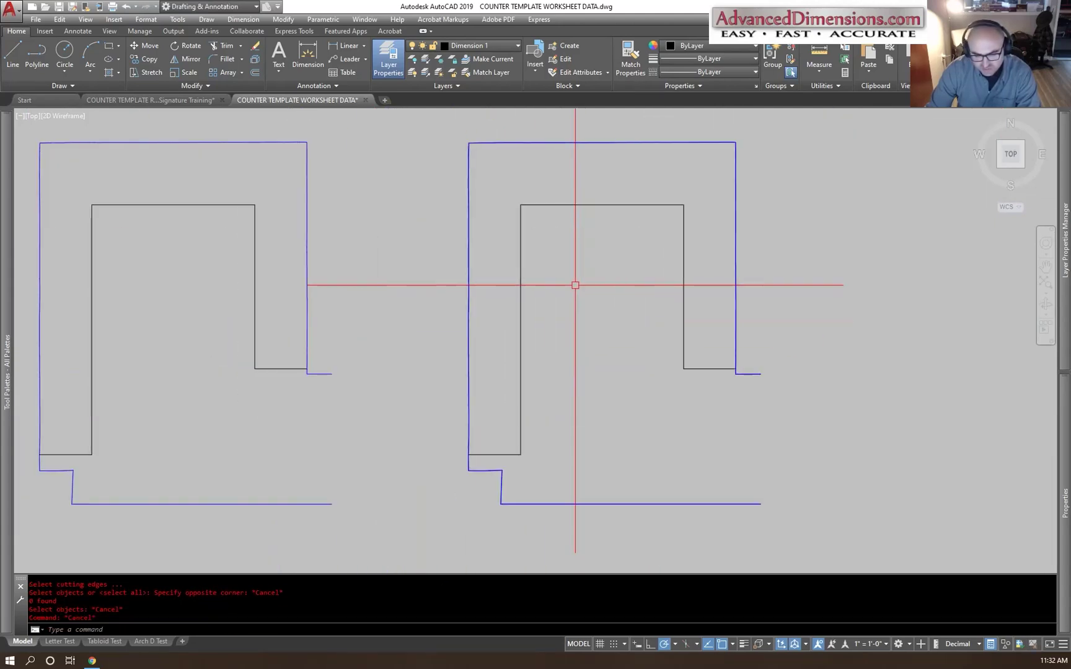
pyautogui.scroll(5, 409, 409)
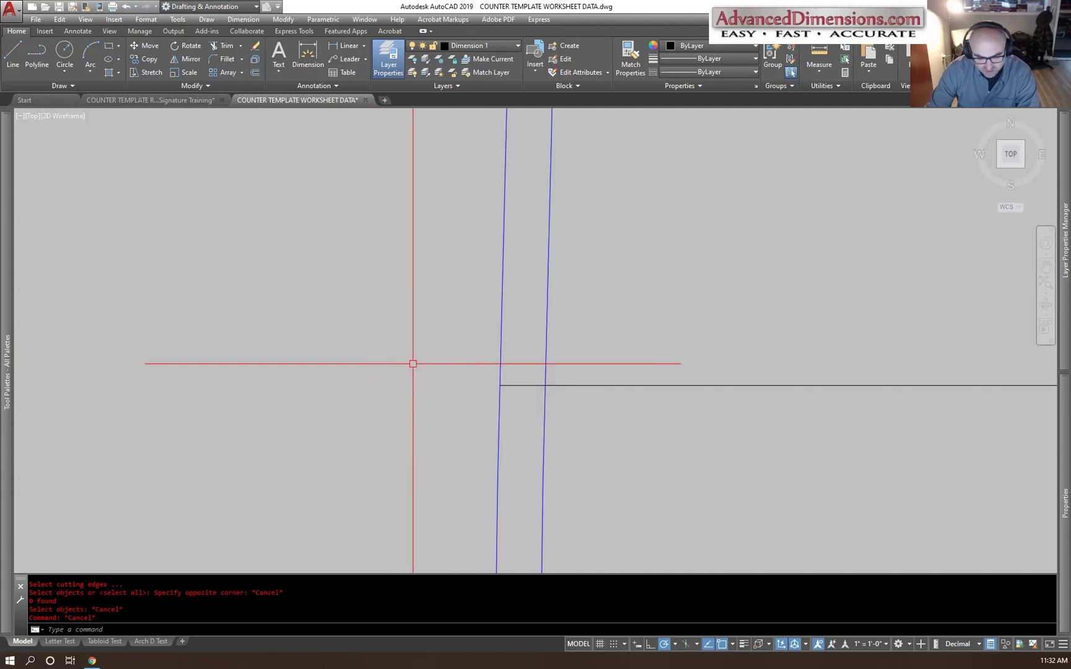
pyautogui.write('tr')
pyautogui.press('Return')
pyautogui.press('Escape')
# Step: Trim the left leg's end line and the offset outline to their intersection, and erase the leftover offset piece
pyautogui.write('tr')
pyautogui.press('Return')
pyautogui.click(575, 416)
pyautogui.click(522, 371)
pyautogui.press('Return')
pyautogui.click(523, 385)
pyautogui.click(545, 393)
pyautogui.press('Escape')
pyautogui.write('e')
pyautogui.press('Return')
pyautogui.press('Escape')
# Step: Trim the right leg's end line and the offset outline to their intersection
pyautogui.scroll(-3, 481, 430)
pyautogui.scroll(-2, 693, 399)
pyautogui.scroll(4, 940, 300)
pyautogui.scroll(6, 883, 293)
pyautogui.scroll(8, 477, 136)
pyautogui.press('Return')
pyautogui.click(590, 259)
pyautogui.press('Escape')
# Step: Erase the leftover offset outline segment below the right leg's end line
pyautogui.scroll(-4, 572, 268)
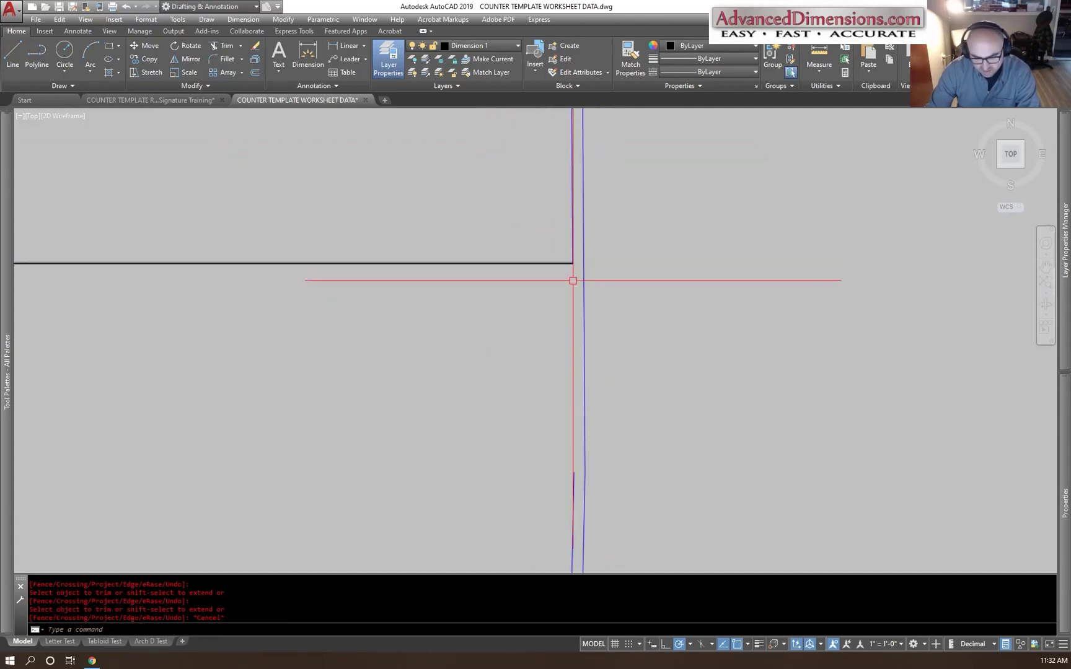
pyautogui.click(573, 477)
pyautogui.write('e')
pyautogui.press('Return')
pyautogui.press('Escape')
pyautogui.scroll(-4, 543, 413)
pyautogui.scroll(-5, 383, 332)
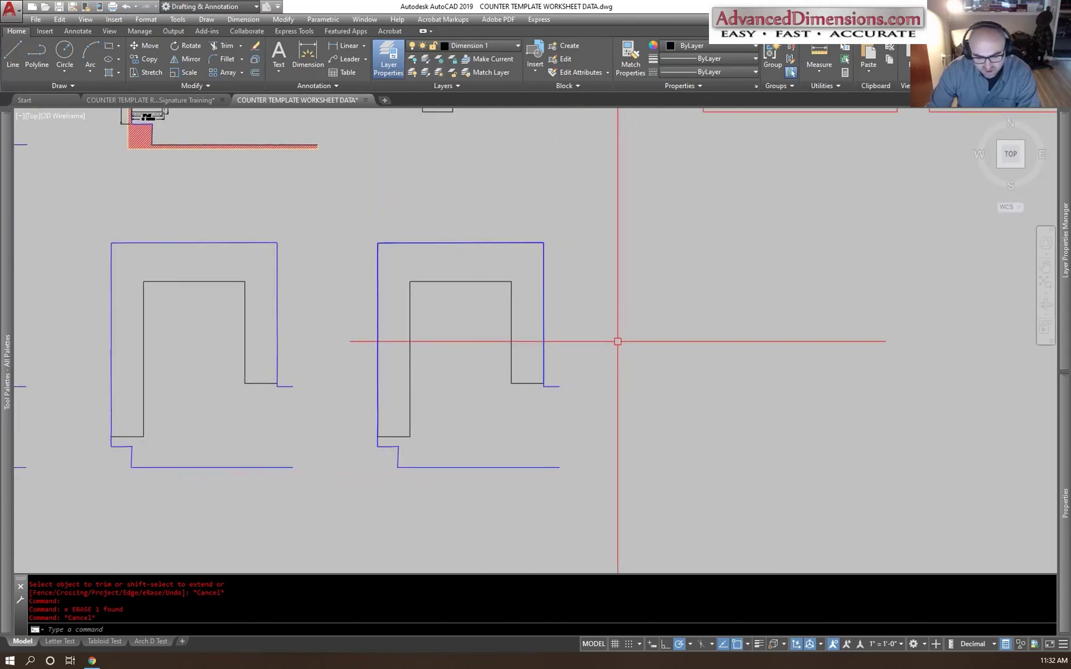
# Step: Examine the gap between wall and countertop at the front ends of the right and left legs
pyautogui.scroll(6, 550, 382)
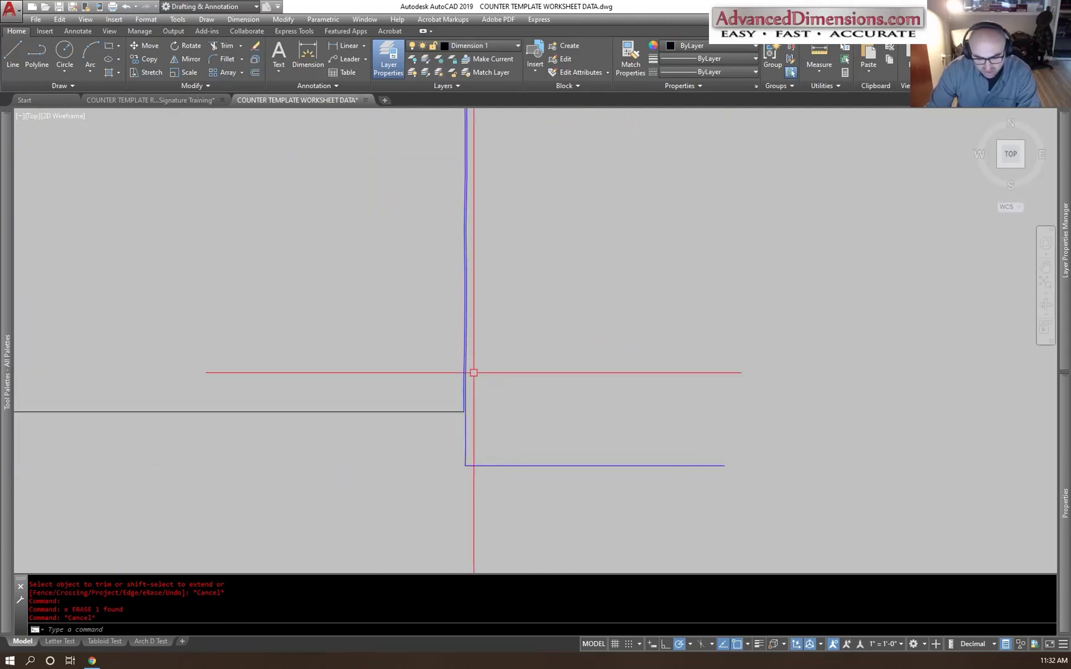
pyautogui.click(466, 410)
pyautogui.press('Escape')
pyautogui.scroll(-1, 461, 409)
pyautogui.click(429, 426)
pyautogui.scroll(-3, 310, 426)
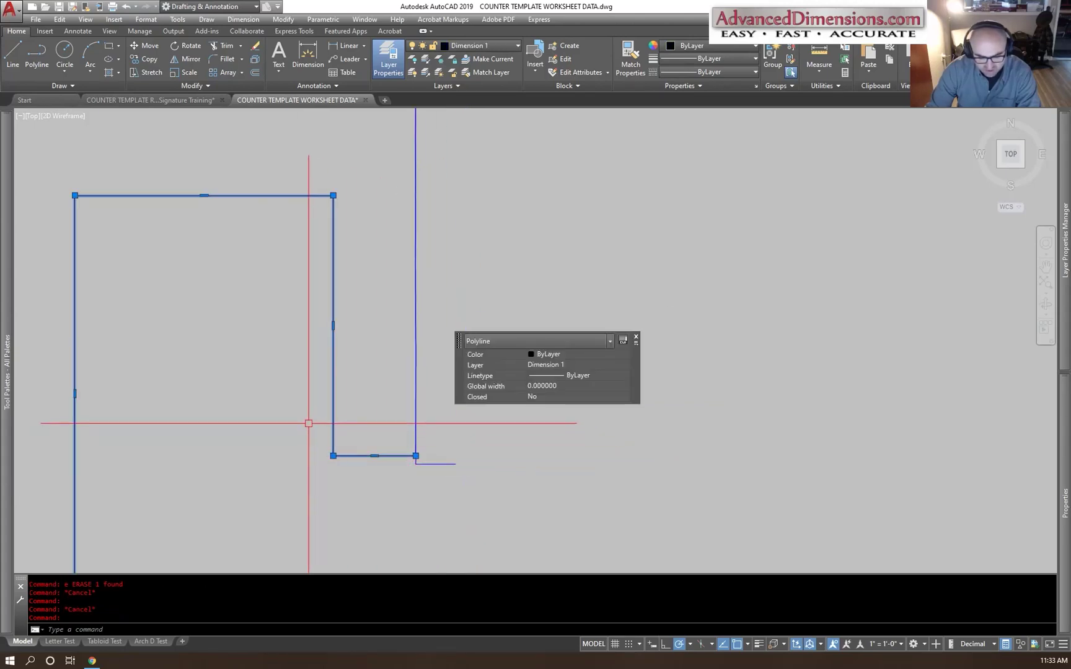
pyautogui.press('Escape')
pyautogui.scroll(4, 251, 477)
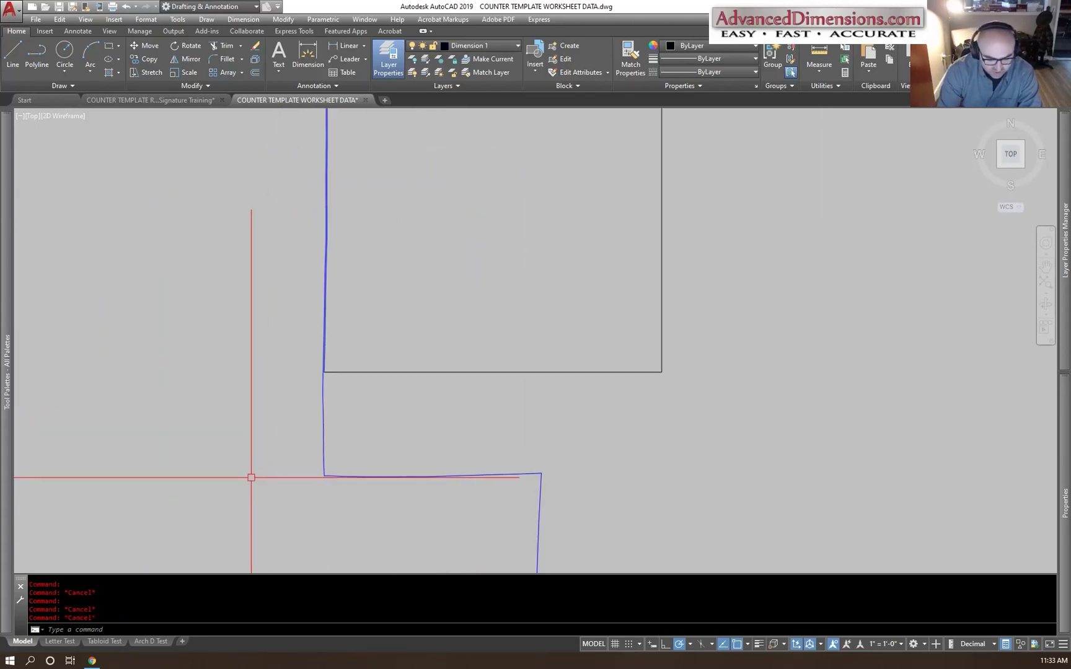
# Step: Join the countertop outline and the scribe offset outline into one closed polyline and check it as a single object
pyautogui.scroll(3, 327, 337)
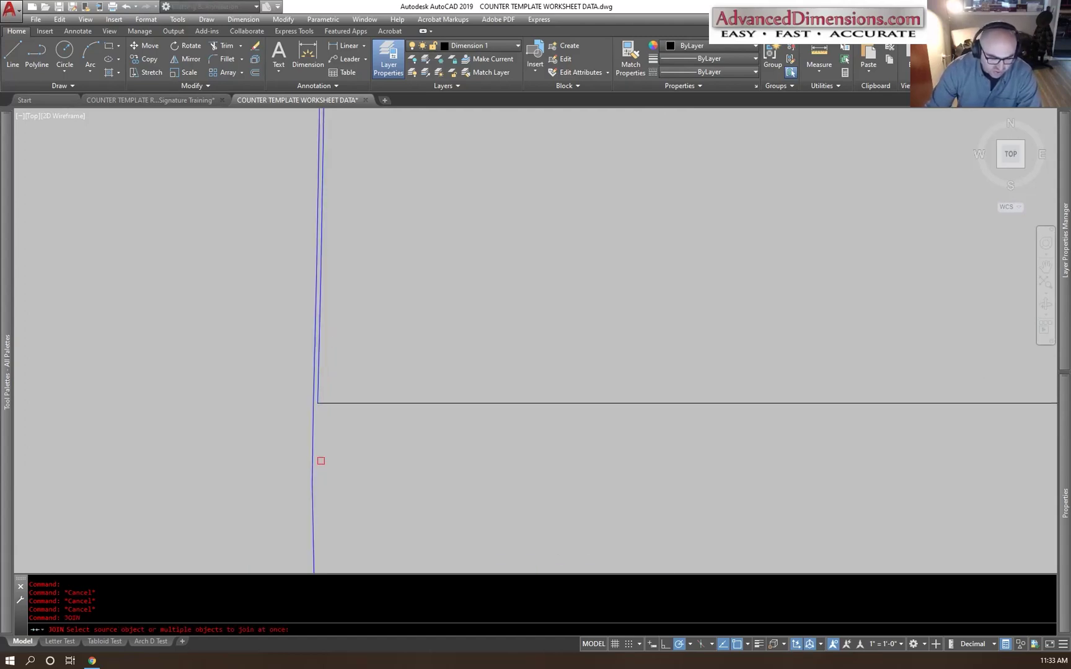
pyautogui.click(358, 364)
pyautogui.click(304, 298)
pyautogui.scroll(-4, 303, 298)
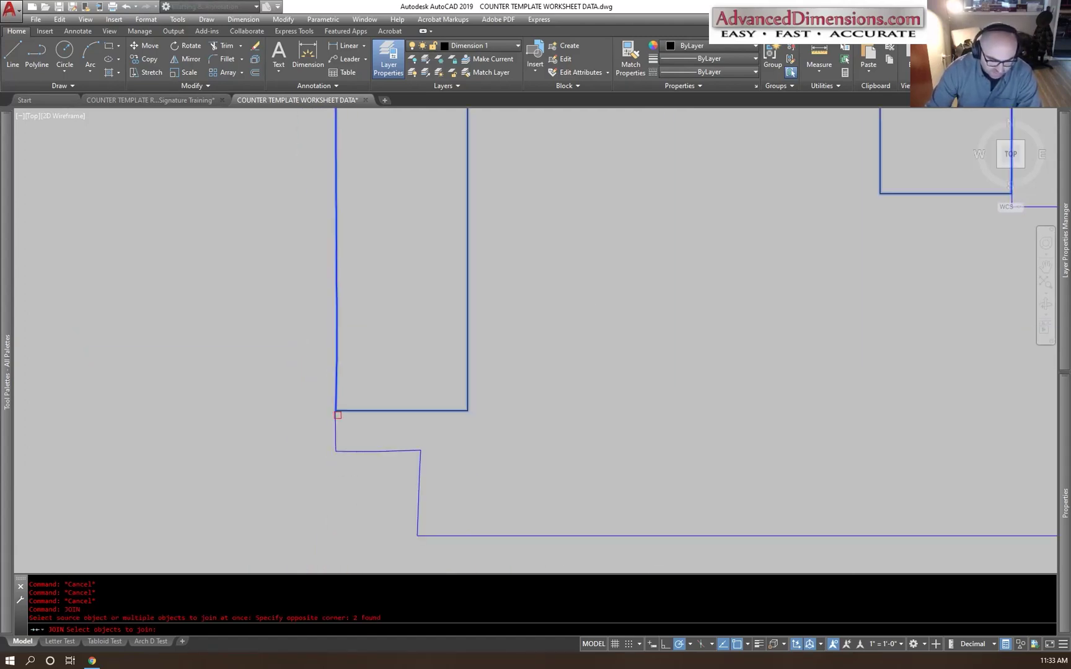
pyautogui.press('Return')
pyautogui.click(558, 327)
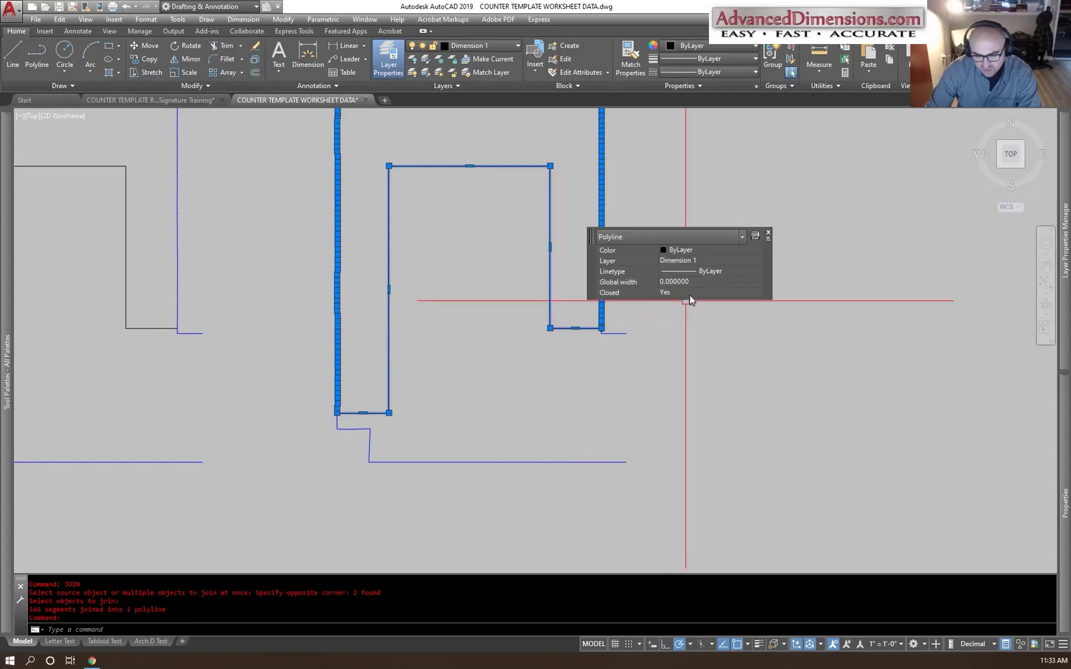
pyautogui.press('Escape')
# Step: Copy the wall outline together with its joined countertop 165 horizontally, away from the earlier stages of the row
pyautogui.scroll(-2, 505, 354)
pyautogui.moveTo(490, 334); pyautogui.dragTo(410, 353, button='middle')
pyautogui.scroll(-2, 350, 312)
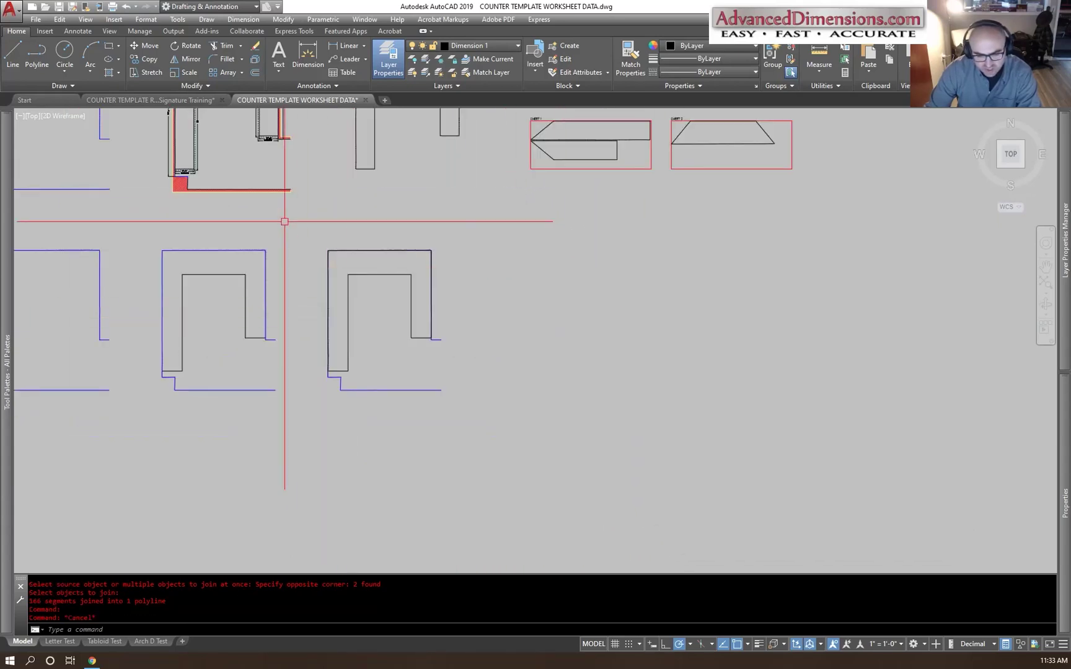
pyautogui.click(285, 215)
pyautogui.click(500, 432)
pyautogui.write('o')
pyautogui.press('Return')
pyautogui.click(375, 292)
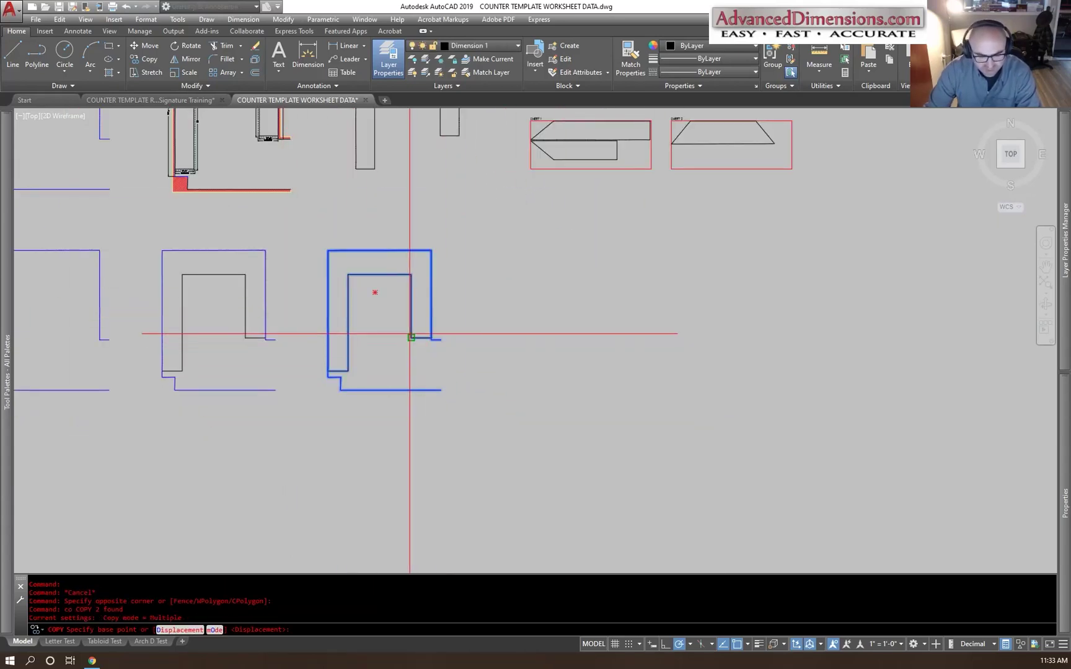
pyautogui.write('165')
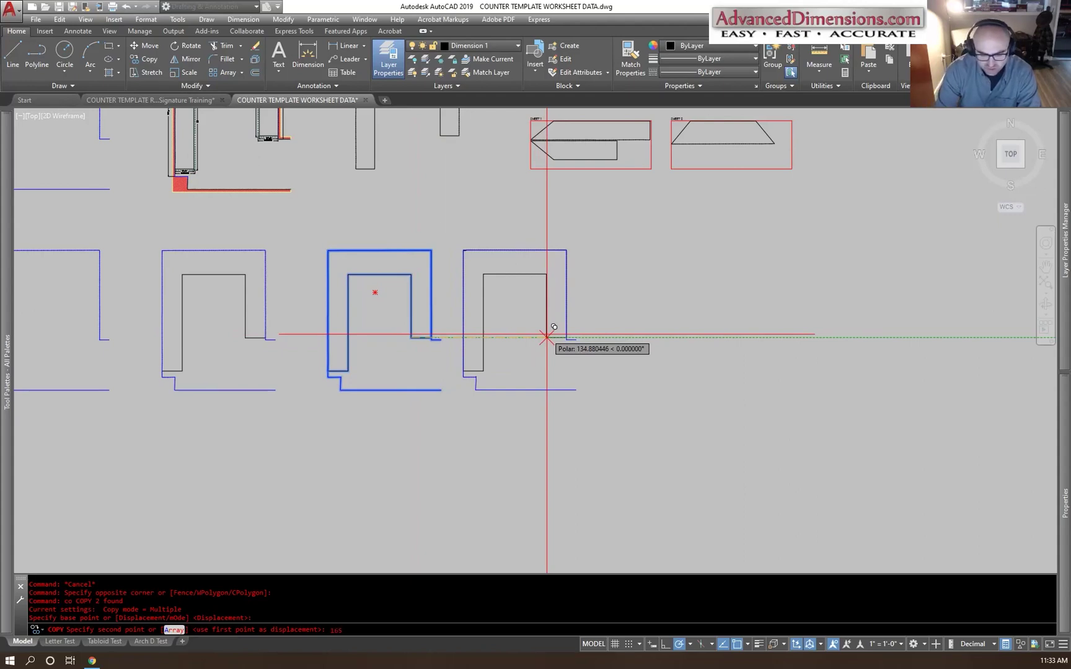
pyautogui.press('Return')
pyautogui.press('Escape')
pyautogui.press('Escape')
pyautogui.write('l')
pyautogui.press('Return')
pyautogui.scroll(4, 547, 227)
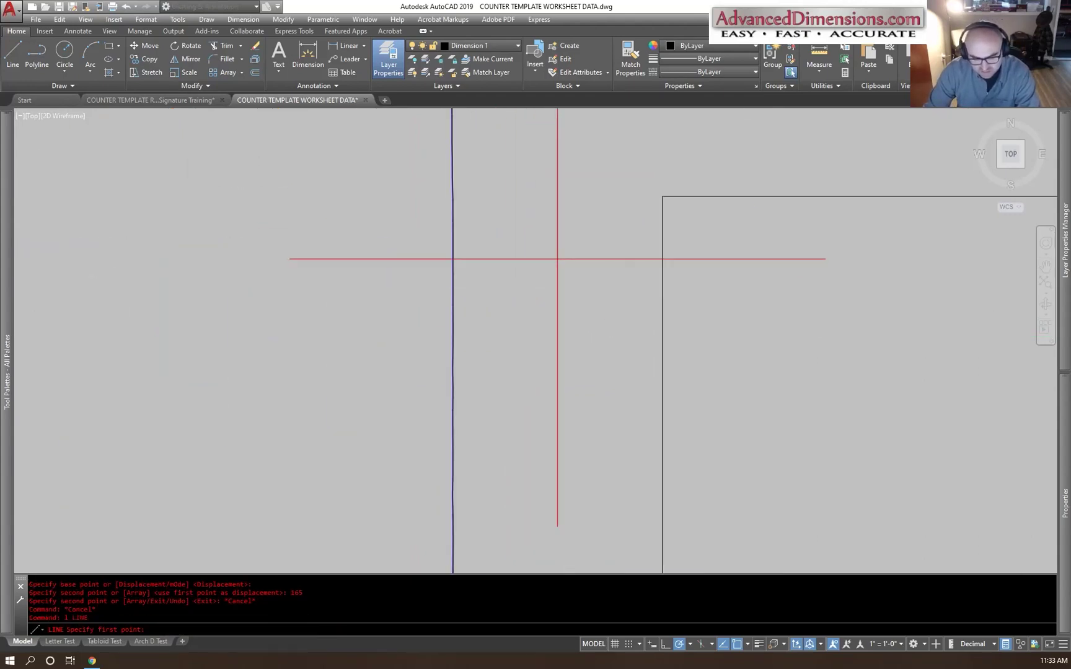
pyautogui.scroll(-3, 719, 223)
pyautogui.moveTo(720, 223); pyautogui.dragTo(693, 298, button='middle')
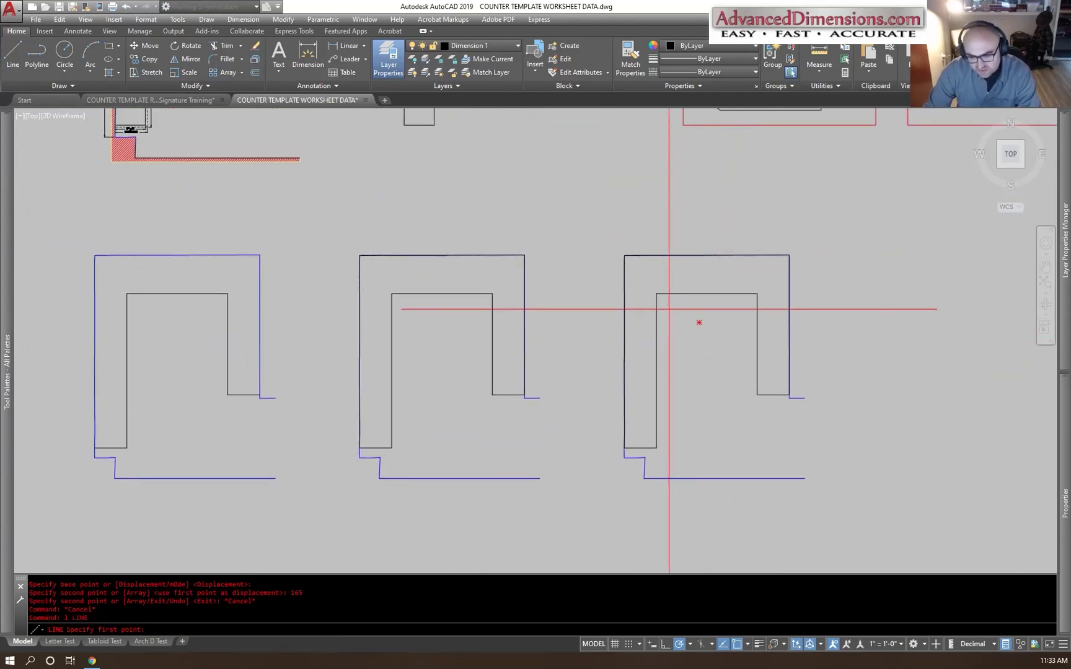
pyautogui.click(657, 293)
pyautogui.scroll(6, 624, 255)
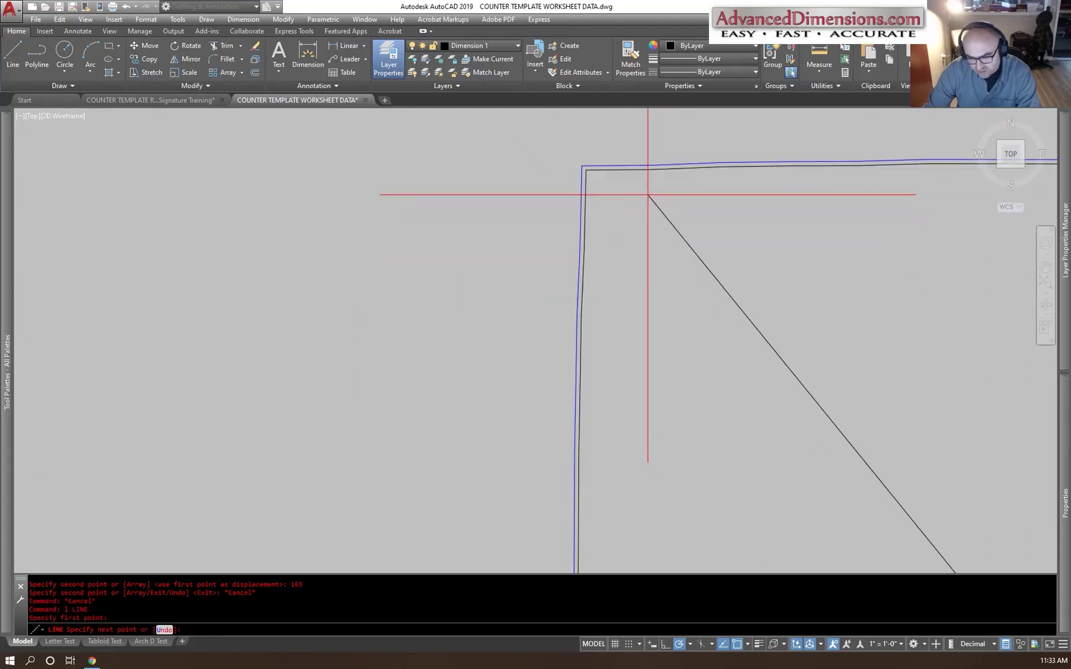
pyautogui.press('Escape')
pyautogui.scroll(-5, 510, 167)
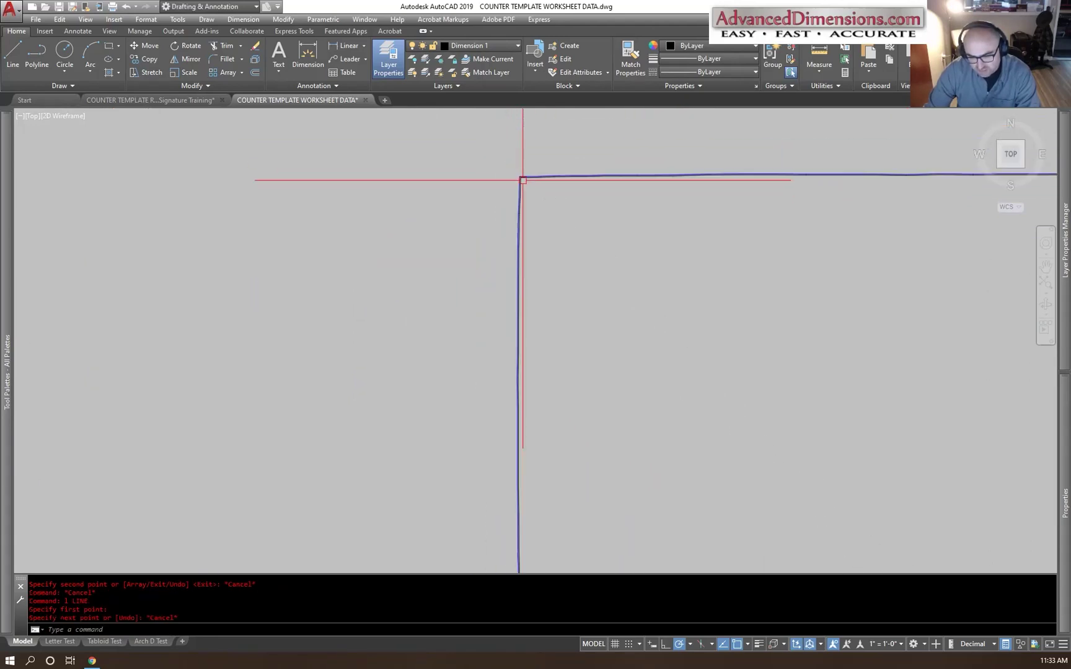
pyautogui.press('Escape')
# Step: Draw a mitre line on the new copy from the countertop's left inside corner to its outer left back corner
pyautogui.write('l')
pyautogui.press('Return')
pyautogui.click(606, 279)
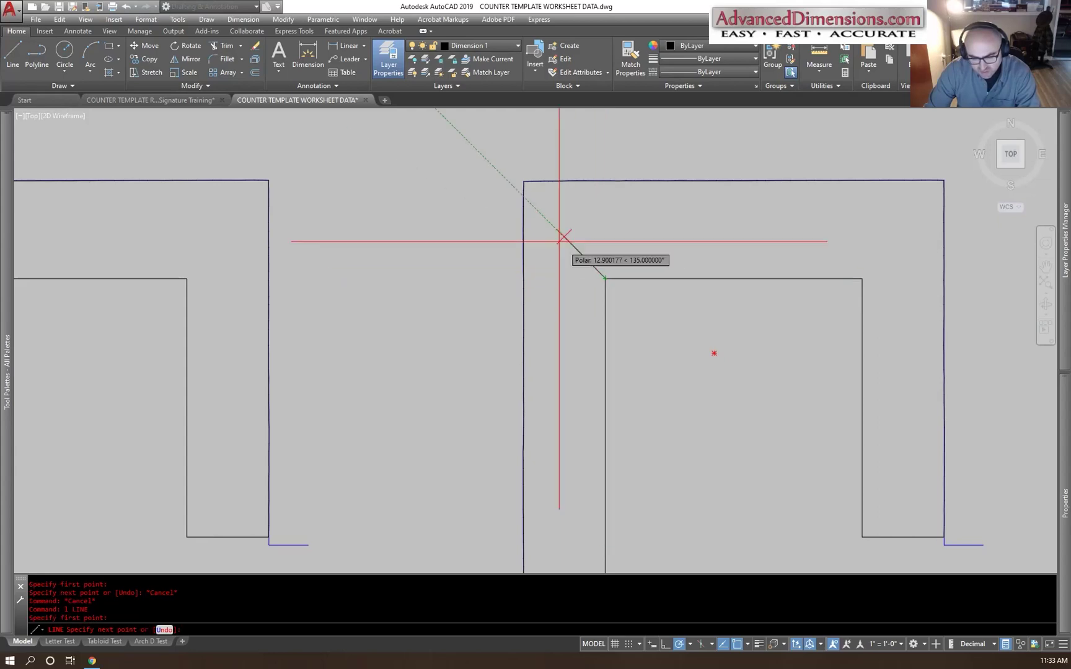
pyautogui.scroll(2, 524, 194)
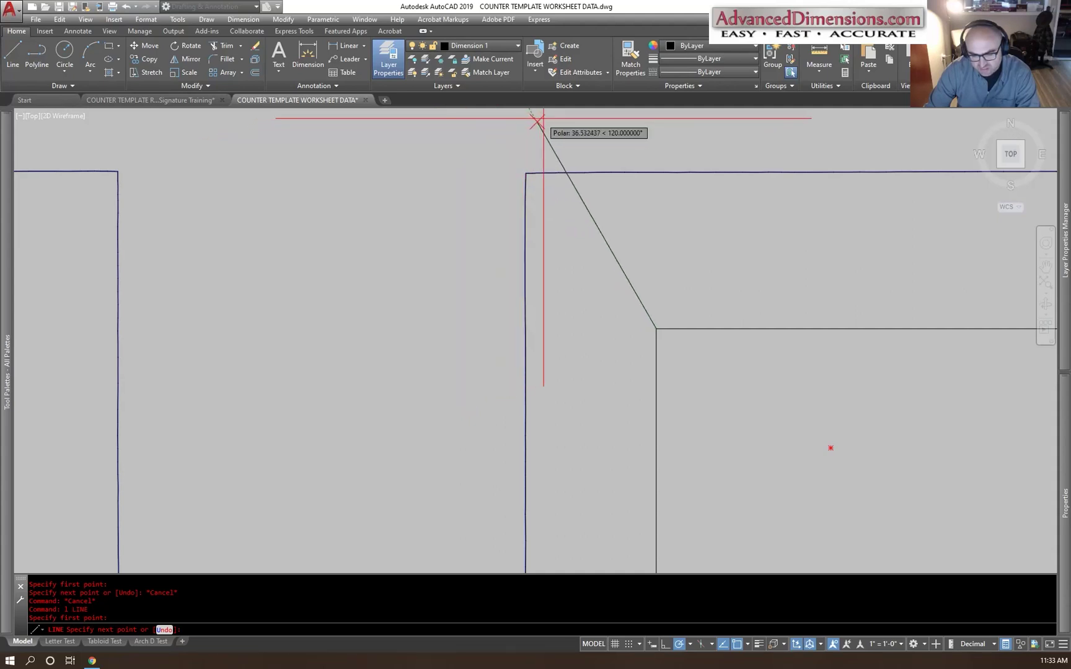
pyautogui.scroll(6, 521, 160)
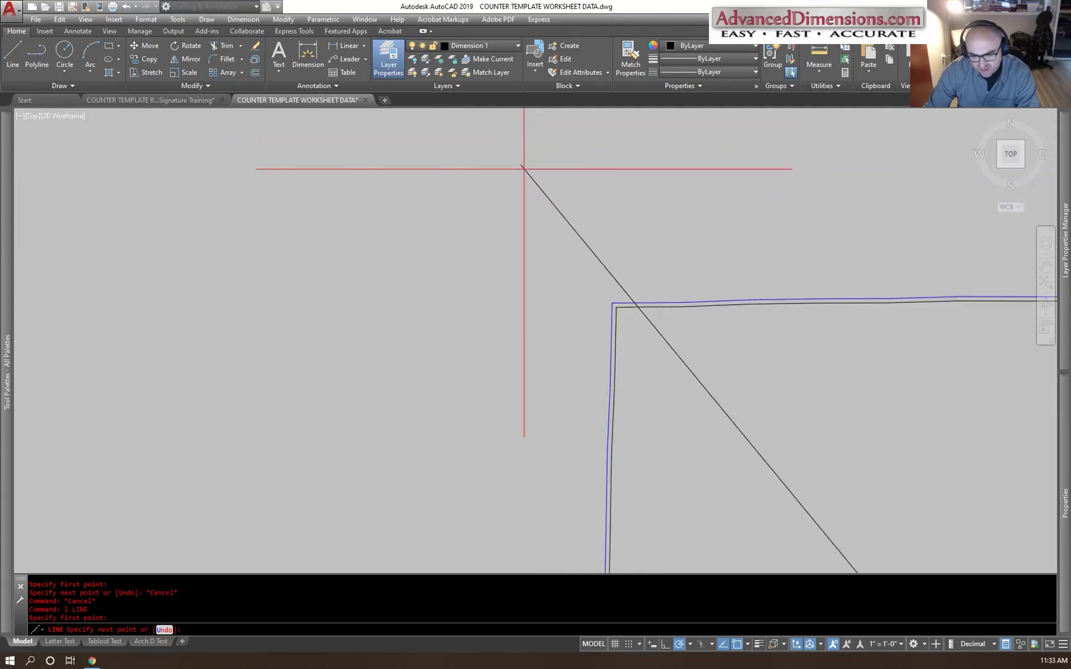
pyautogui.click(587, 299)
pyautogui.press('Escape')
# Step: Draw a mitre line from the countertop's right inside corner to its outer right back corner
pyautogui.press('Return')
pyautogui.scroll(-5, 438, 203)
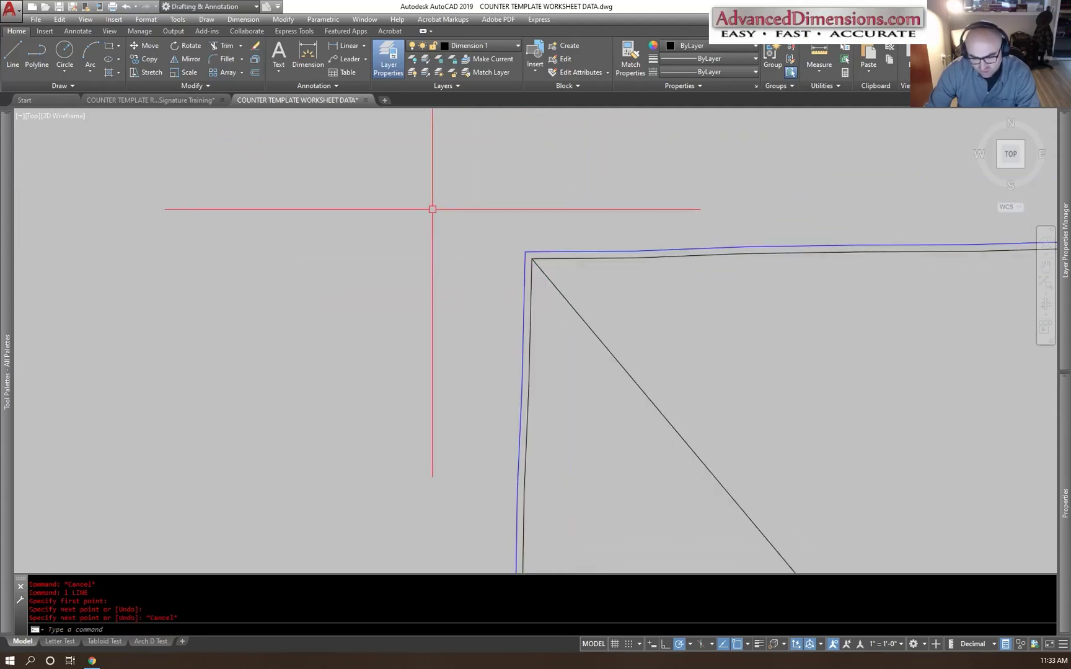
pyautogui.click(737, 323)
pyautogui.scroll(5, 738, 323)
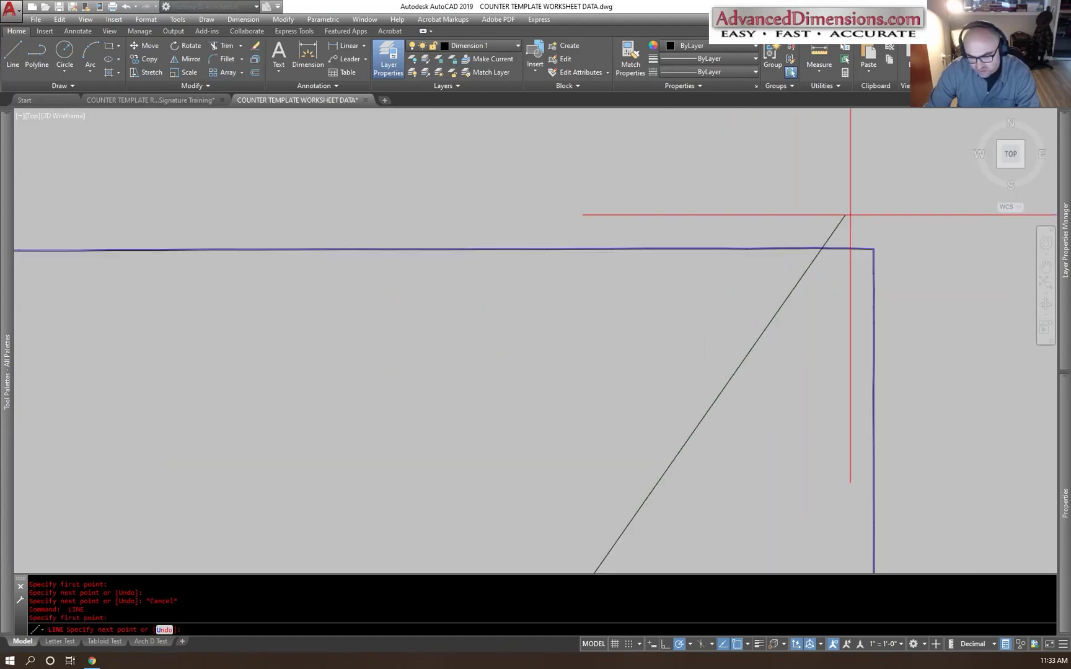
pyautogui.click(859, 326)
pyautogui.scroll(-6, 859, 326)
pyautogui.press('Escape')
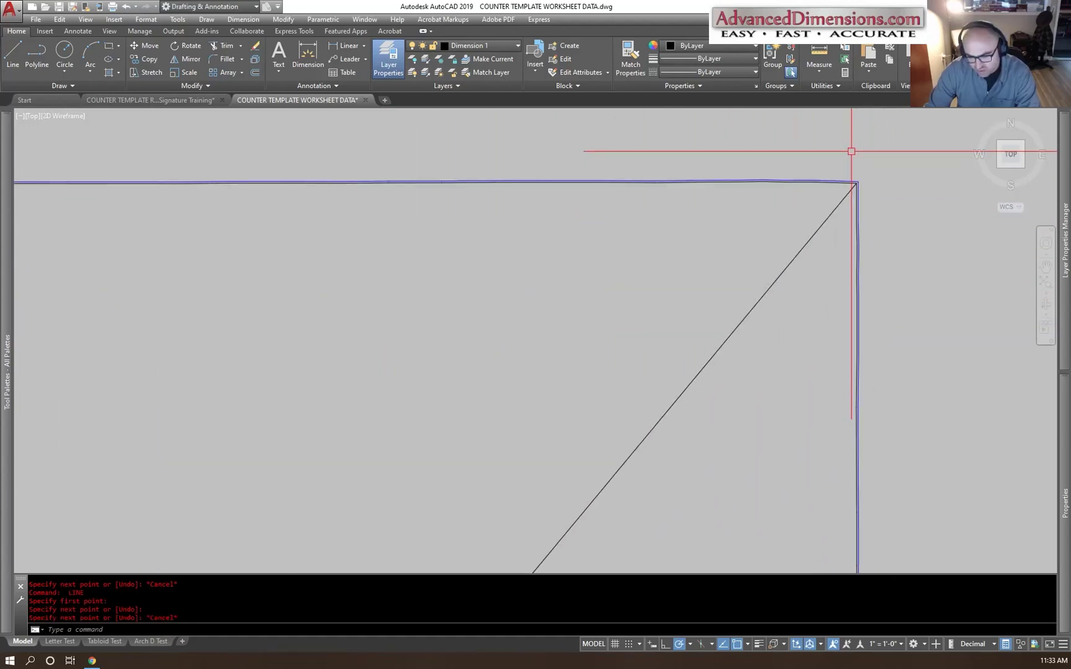
pyautogui.click(762, 315)
pyautogui.click(459, 243)
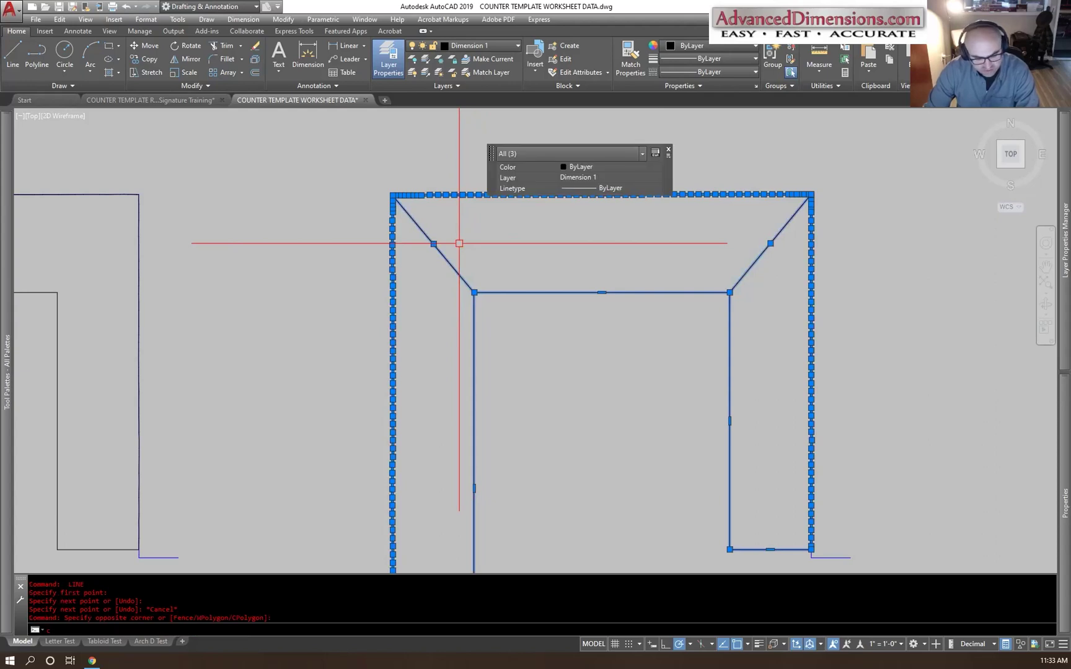
pyautogui.press('Return')
pyautogui.scroll(-4, 459, 243)
pyautogui.click(564, 311)
pyautogui.press('Escape')
pyautogui.press('Escape')
# Step: Copy the countertop outline with both mitre lines horizontally at distances of 150 and 300, leaving the wall outline behind
pyautogui.scroll(2, 606, 318)
pyautogui.click(609, 311)
pyautogui.click(481, 277)
pyautogui.write('co')
pyautogui.press('Return')
pyautogui.click(543, 365)
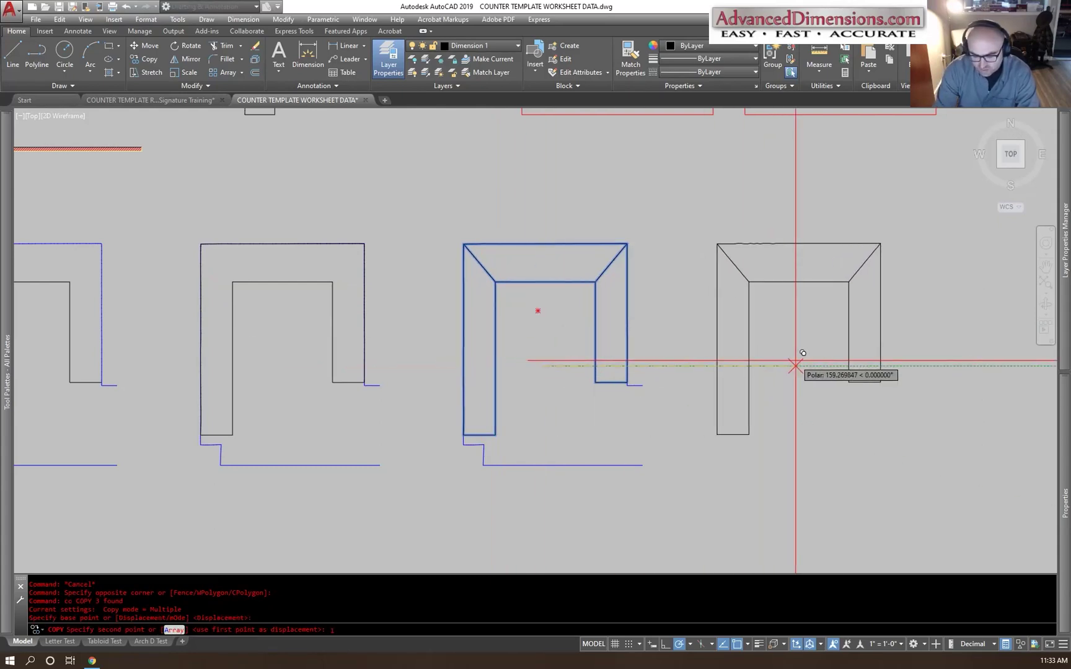
pyautogui.press('Return')
pyautogui.write('300')
pyautogui.press('Return')
pyautogui.press('Escape')
# Step: Delete the original countertop outline and both mitre lines from inside the wall outline
pyautogui.moveTo(829, 387); pyautogui.dragTo(590, 428, button='middle')
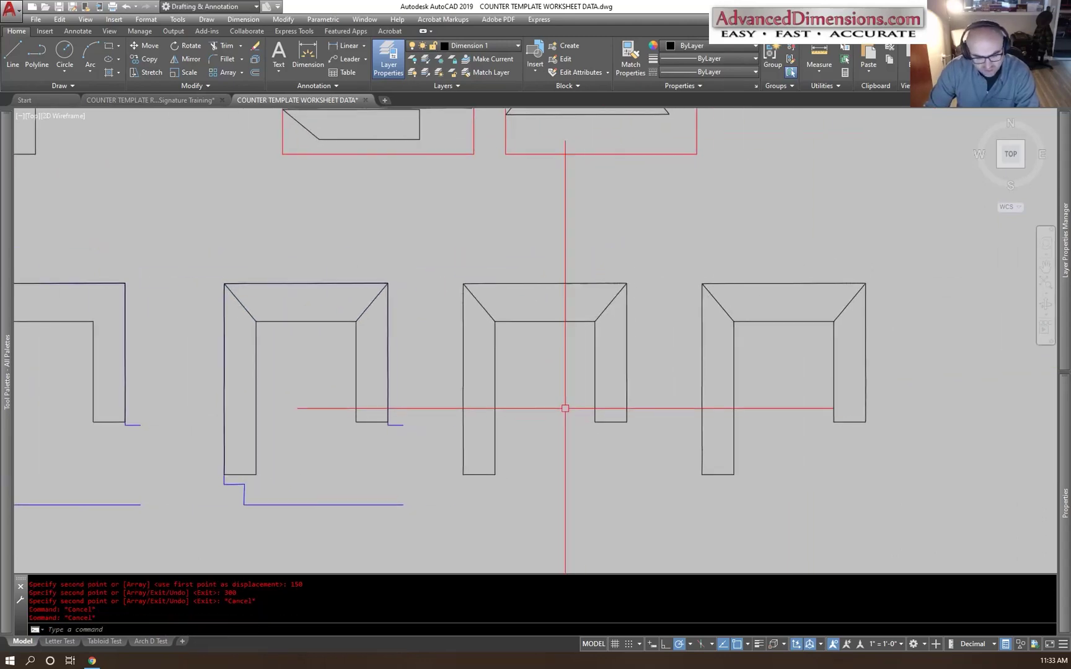
pyautogui.click(367, 340)
pyautogui.click(246, 303)
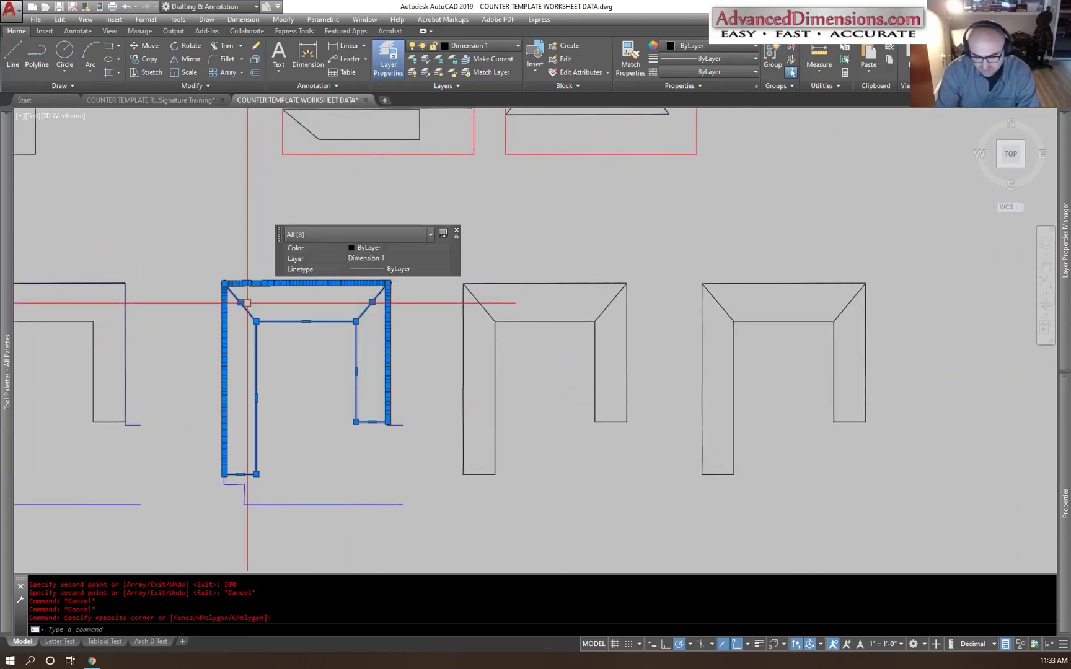
pyautogui.press('Delete')
# Step: Trim the copies at the mitre lines, keeping only the back section in the first and only the two legs in the second
pyautogui.click(659, 329)
pyautogui.press('Escape')
pyautogui.write('tr')
pyautogui.press('Return')
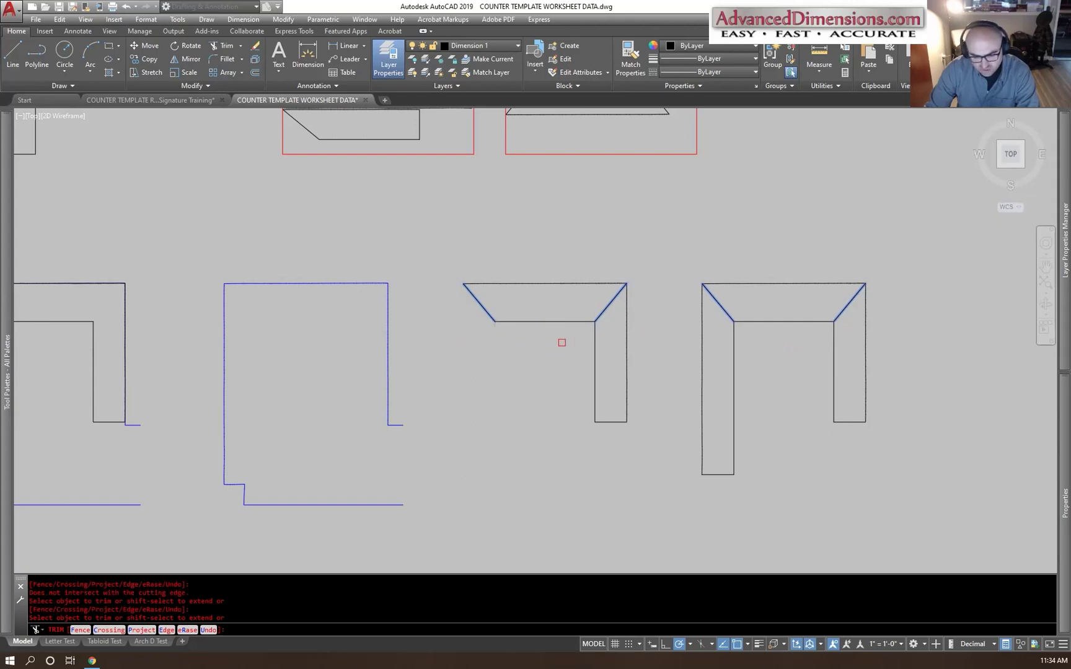
pyautogui.click(596, 338)
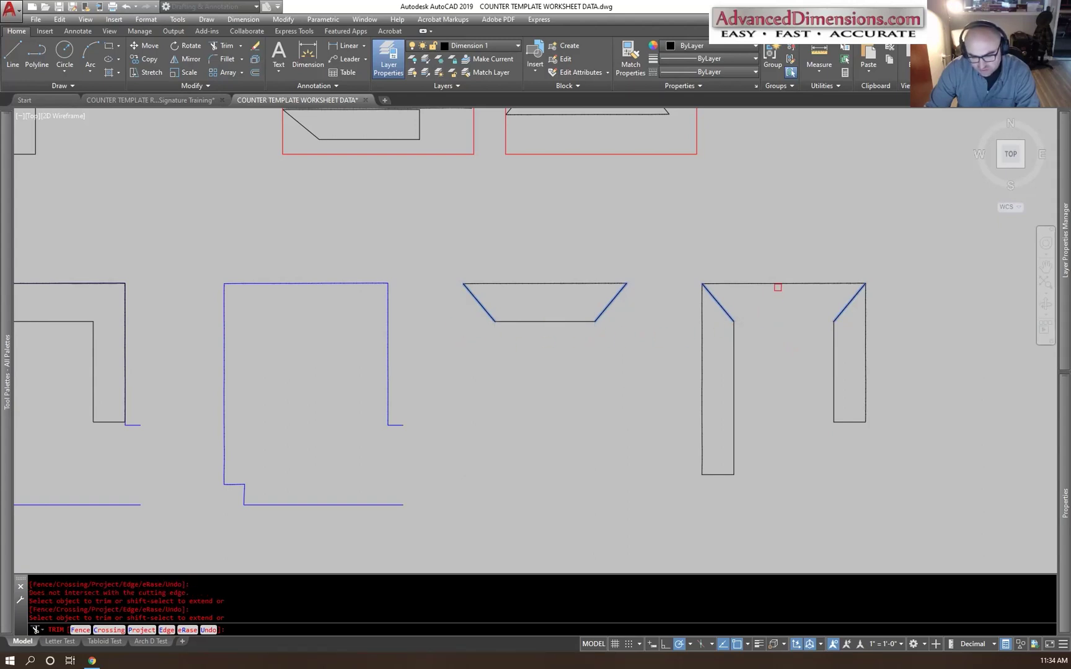
pyautogui.click(777, 285)
pyautogui.press('Escape')
# Step: Join the back section, left leg and right leg with their mitre lines into three closed polylines, and check the right leg
pyautogui.write('jo')
pyautogui.press('Return')
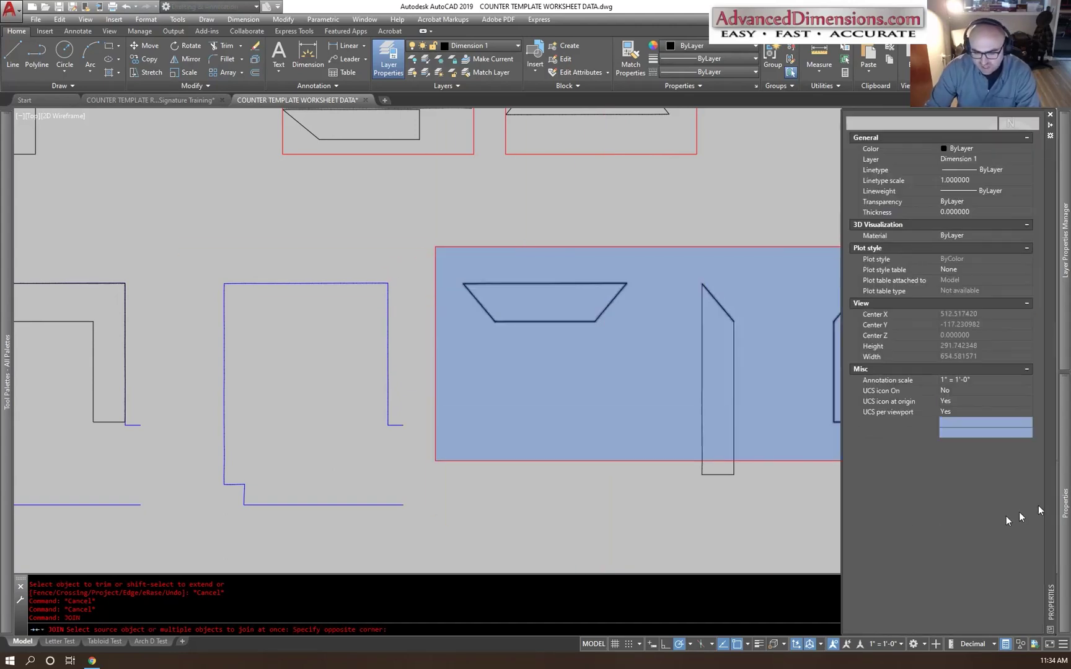
pyautogui.scroll(-2, 537, 356)
pyautogui.click(761, 461)
pyautogui.press('Return')
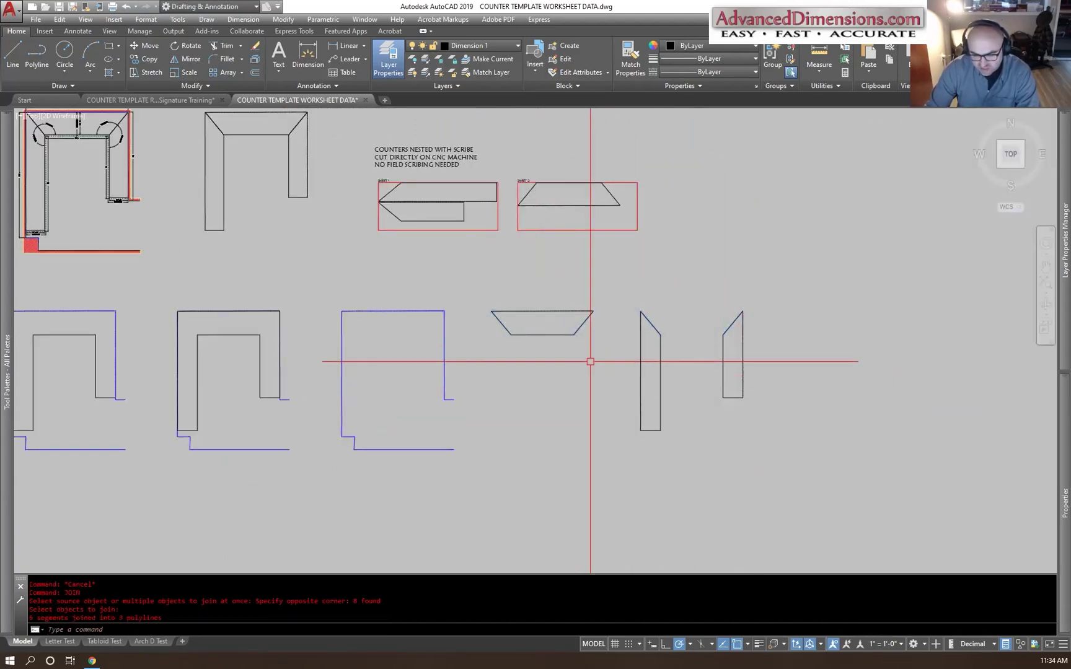
pyautogui.scroll(2, 737, 395)
pyautogui.click(806, 397)
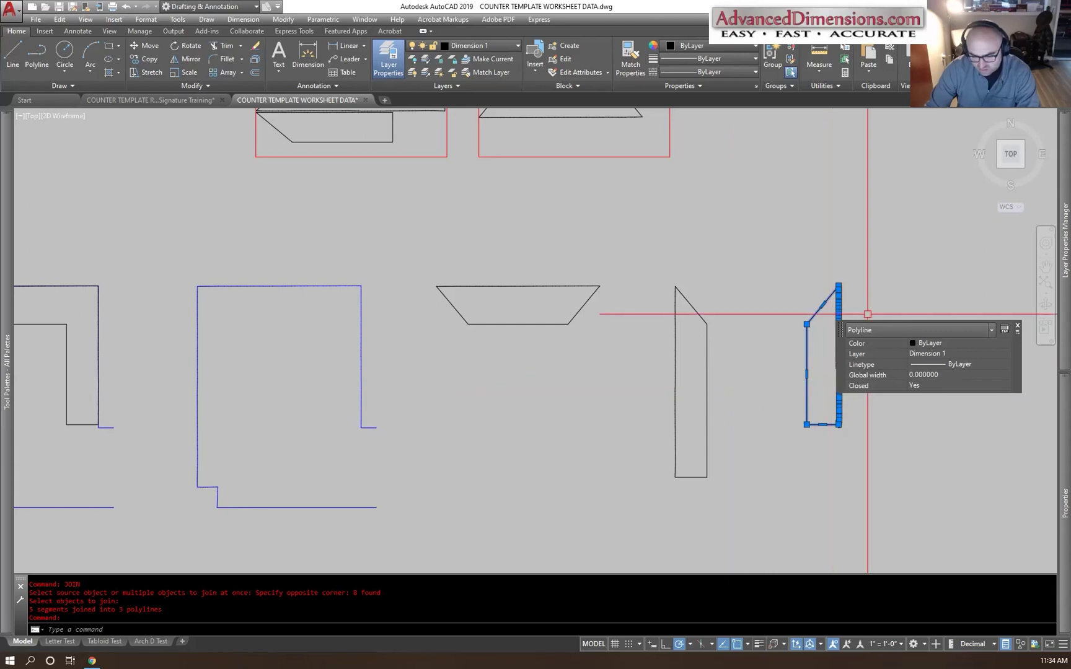
pyautogui.press('Escape')
# Step: Move the two leg pieces 150 horizontally so that they meet the back section at the mitres
pyautogui.click(899, 387)
pyautogui.click(679, 341)
pyautogui.write('m')
pyautogui.press('Return')
pyautogui.click(601, 388)
pyautogui.write('15')
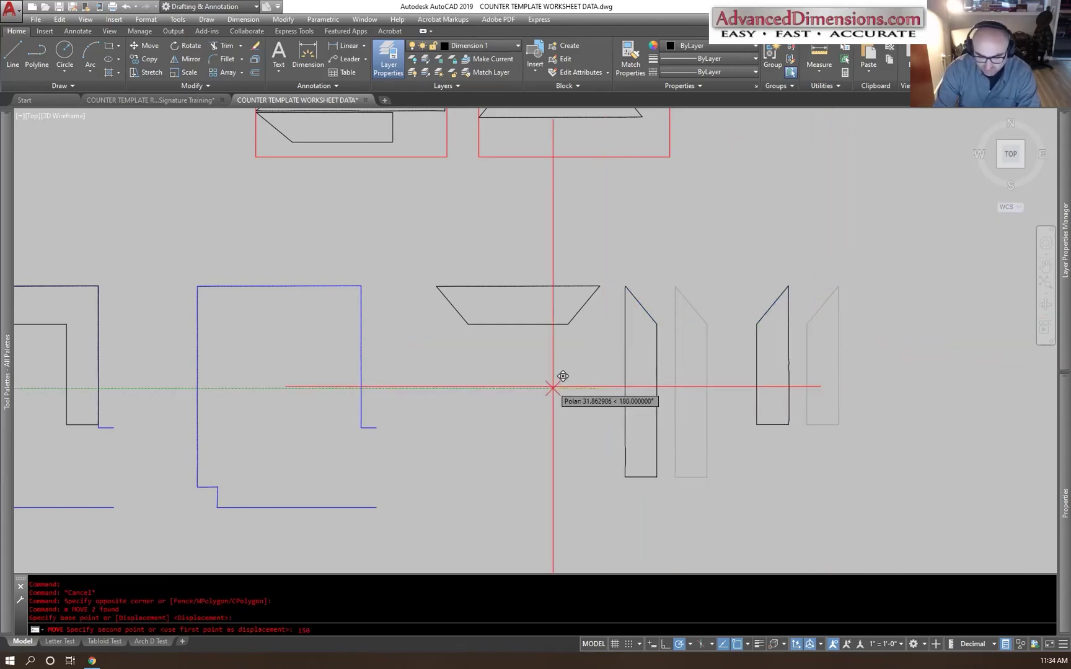
pyautogui.write('0')
pyautogui.press('Return')
# Step: Move all three mitred countertop pieces 150 horizontally back into the empty wall outline
pyautogui.click(694, 370)
pyautogui.click(351, 221)
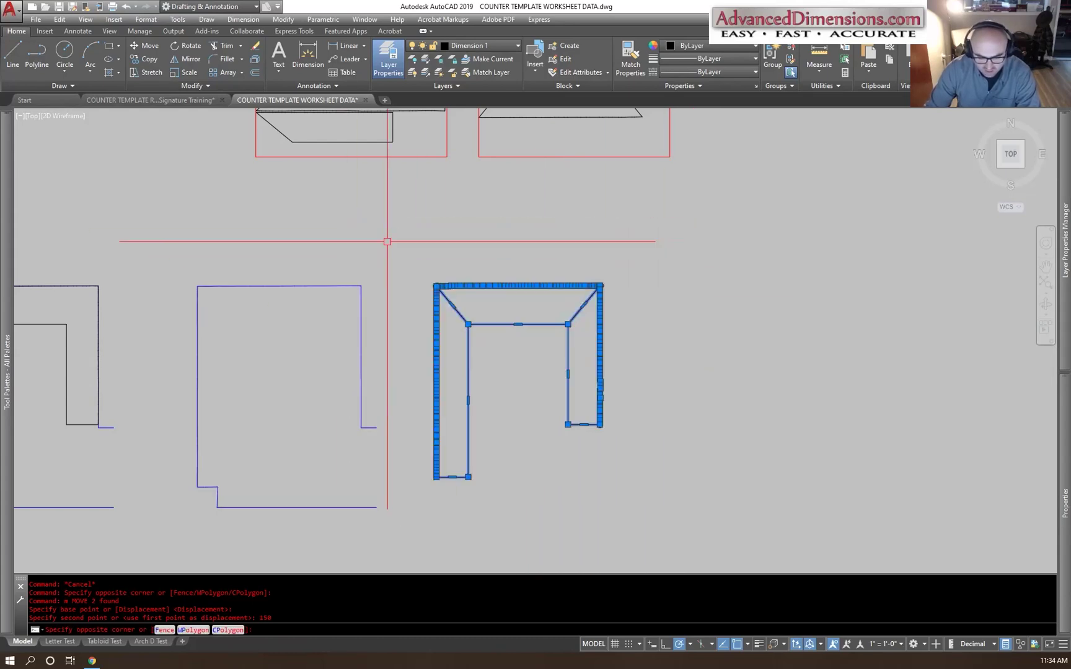
pyautogui.click(387, 241)
pyautogui.write('m')
pyautogui.press('Return')
pyautogui.click(823, 379)
pyautogui.write('150')
pyautogui.press('Return')
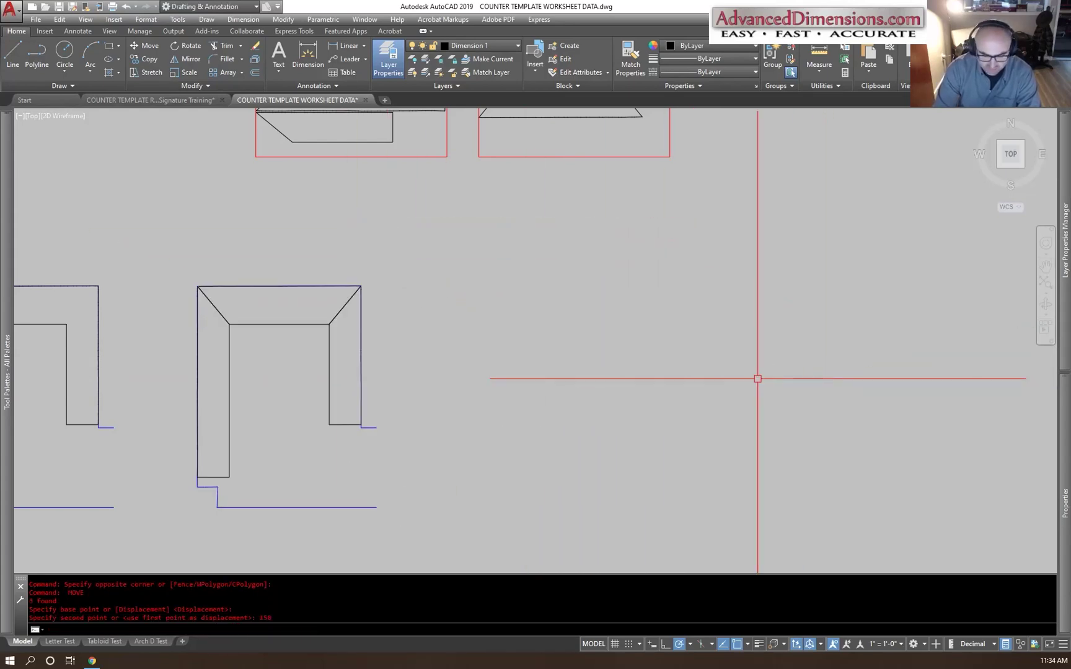
# Step: Review the row of drawing stages and inspect the mitred countertop's back section as a separate piece
pyautogui.scroll(-3, 134, 298)
pyautogui.moveTo(136, 327); pyautogui.dragTo(650, 322, button='middle')
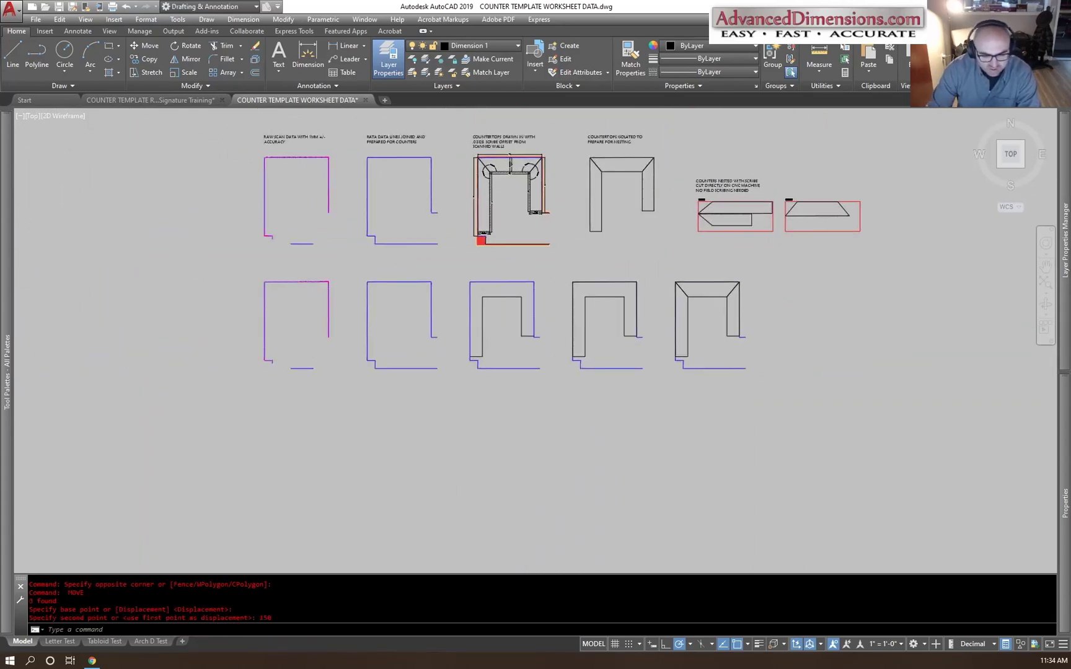
pyautogui.scroll(2, 349, 316)
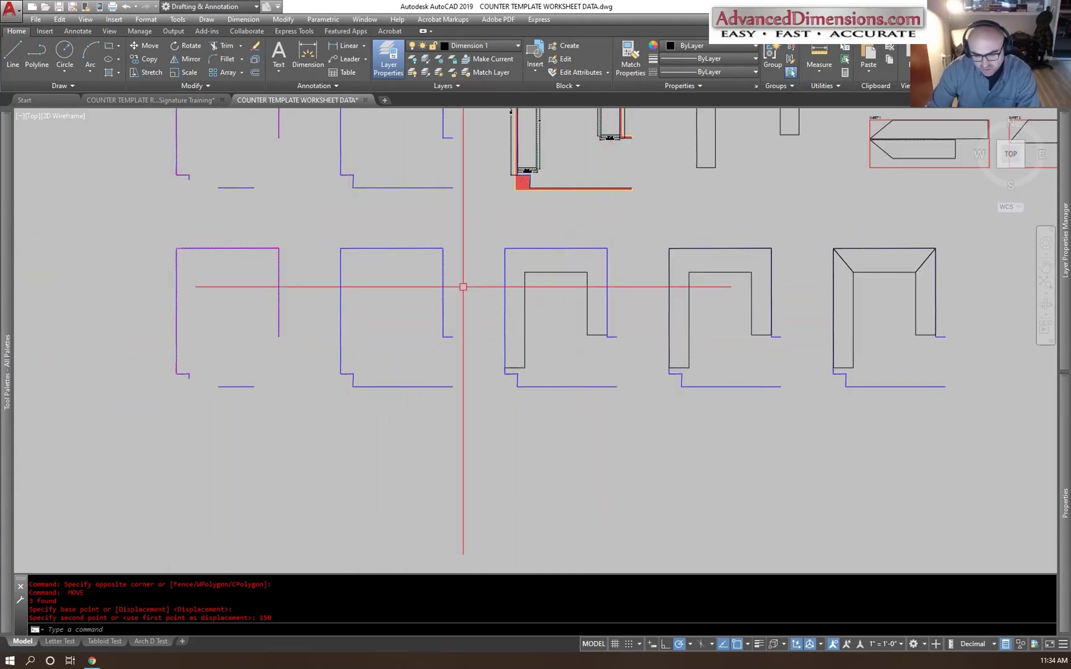
pyautogui.moveTo(678, 363); pyautogui.dragTo(499, 415, button='middle')
pyautogui.click(510, 382)
pyautogui.press('Escape')
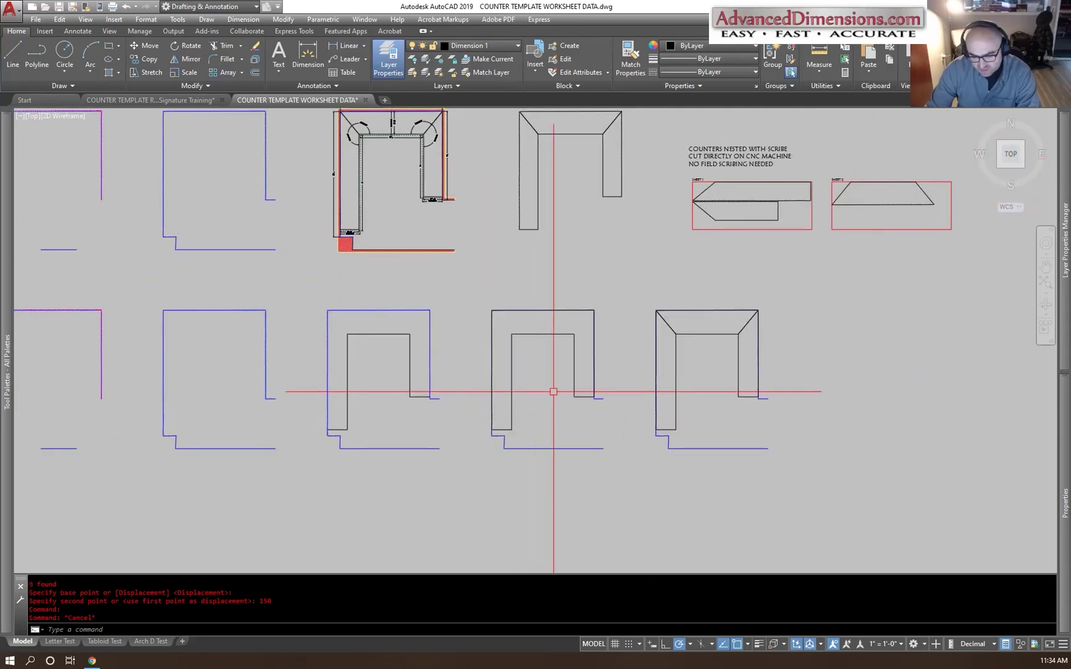
pyautogui.moveTo(679, 358); pyautogui.dragTo(524, 362, button='middle')
pyautogui.click(519, 353)
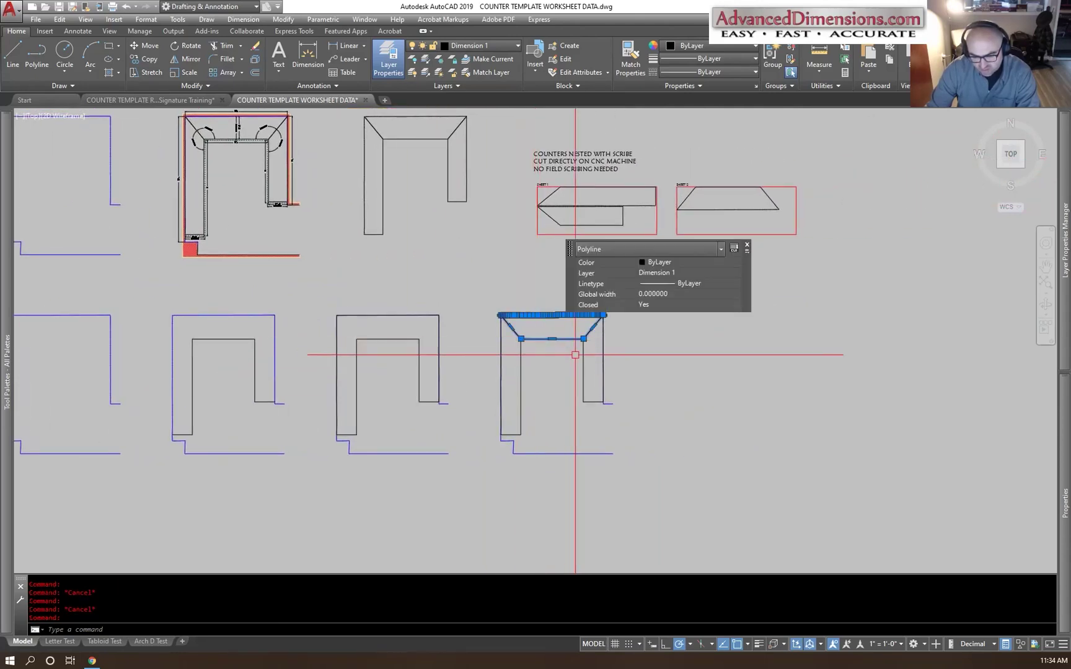
pyautogui.press('Escape')
# Step: Examine the sample nesting layout of the counter pieces on Sheet 1 and Sheet 2
pyautogui.moveTo(554, 419); pyautogui.dragTo(519, 454, button='middle')
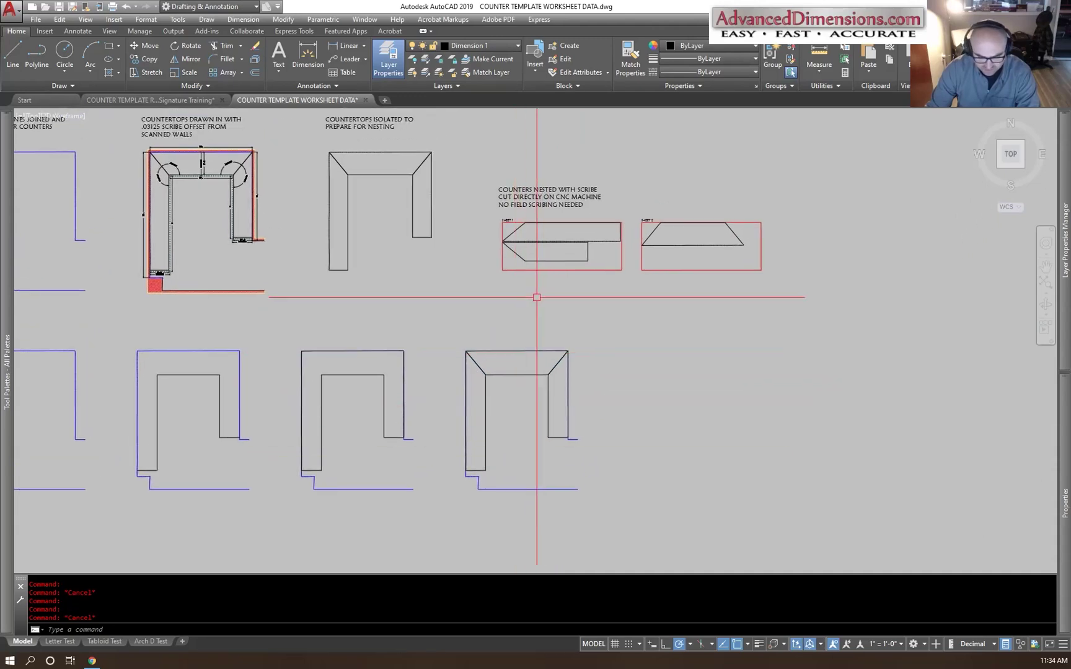
pyautogui.scroll(4, 524, 254)
pyautogui.moveTo(956, 257); pyautogui.dragTo(560, 354, button='middle')
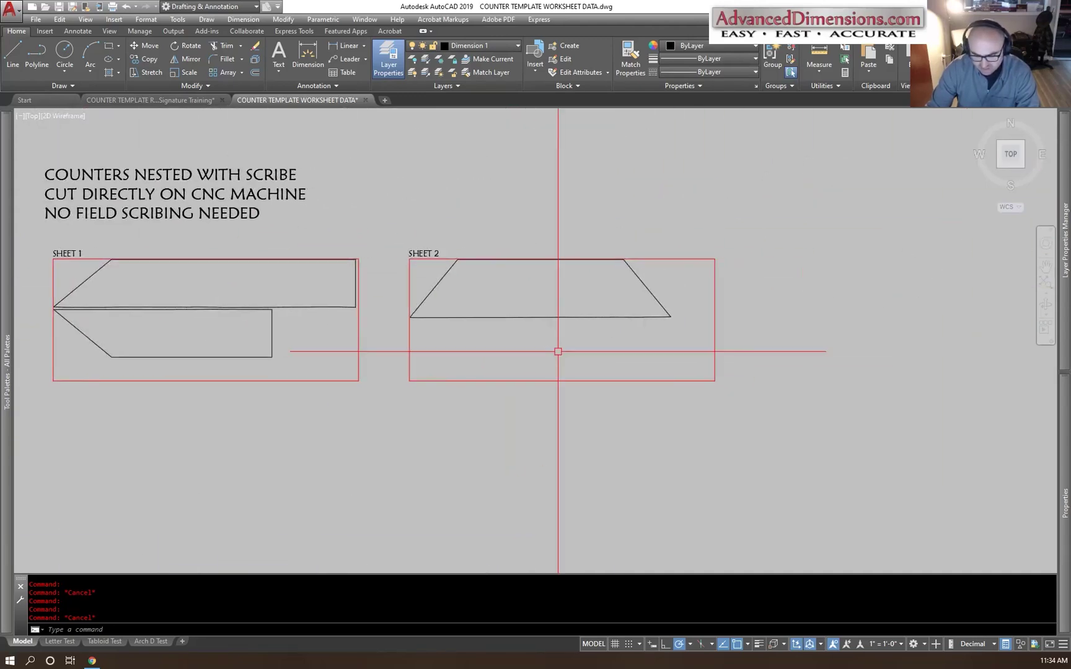
pyautogui.scroll(-4, 556, 324)
pyautogui.moveTo(296, 417); pyautogui.dragTo(452, 299, button='middle')
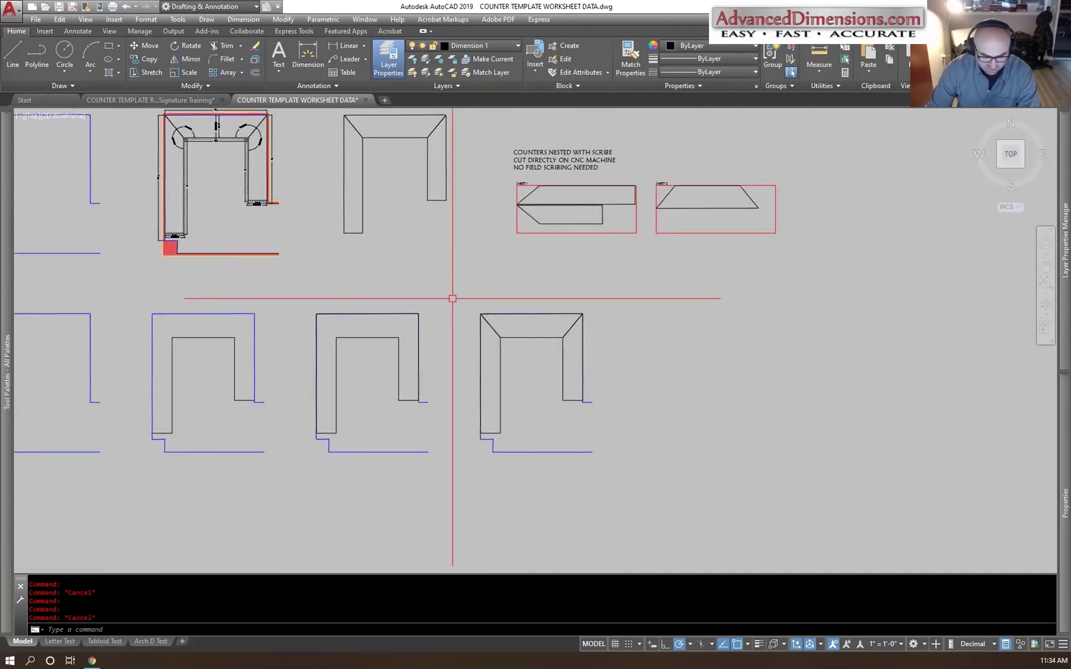
# Step: Inspect the mitred countertop in the last wall outline, checking its back section and the shorter leg as separate closed polylines
pyautogui.scroll(2, 486, 375)
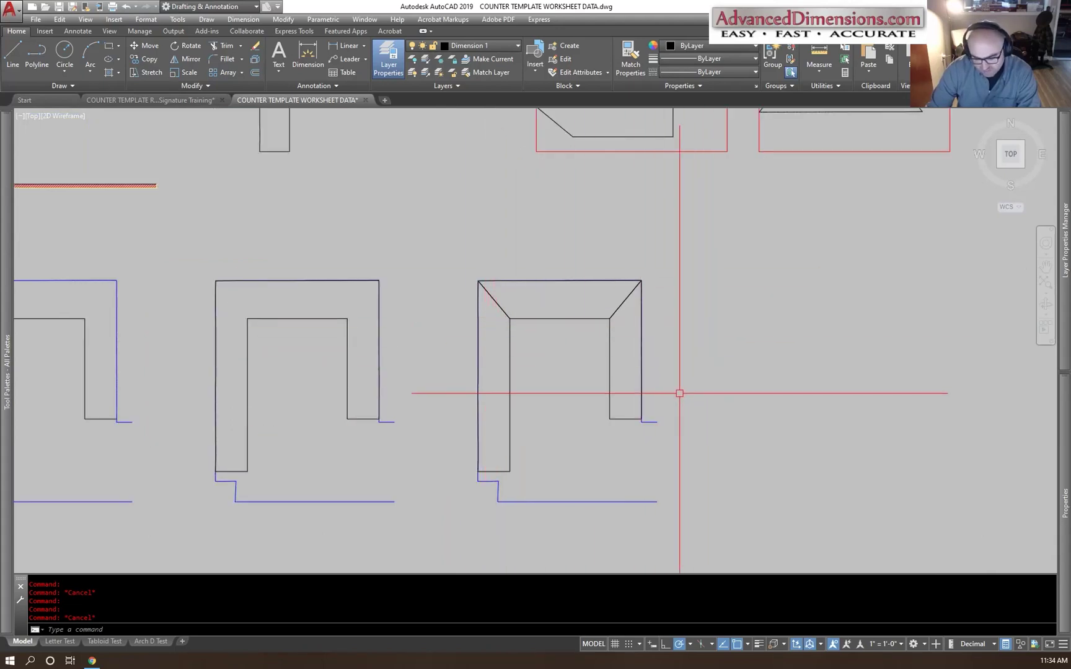
pyautogui.scroll(-2, 614, 429)
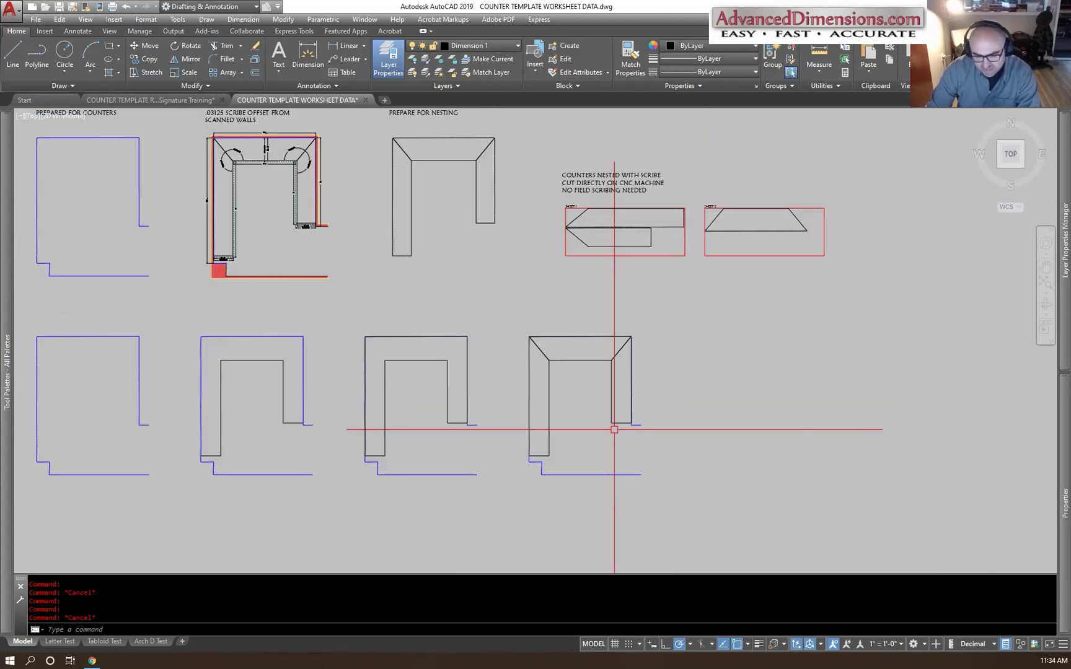
pyautogui.click(551, 374)
pyautogui.press('Escape')
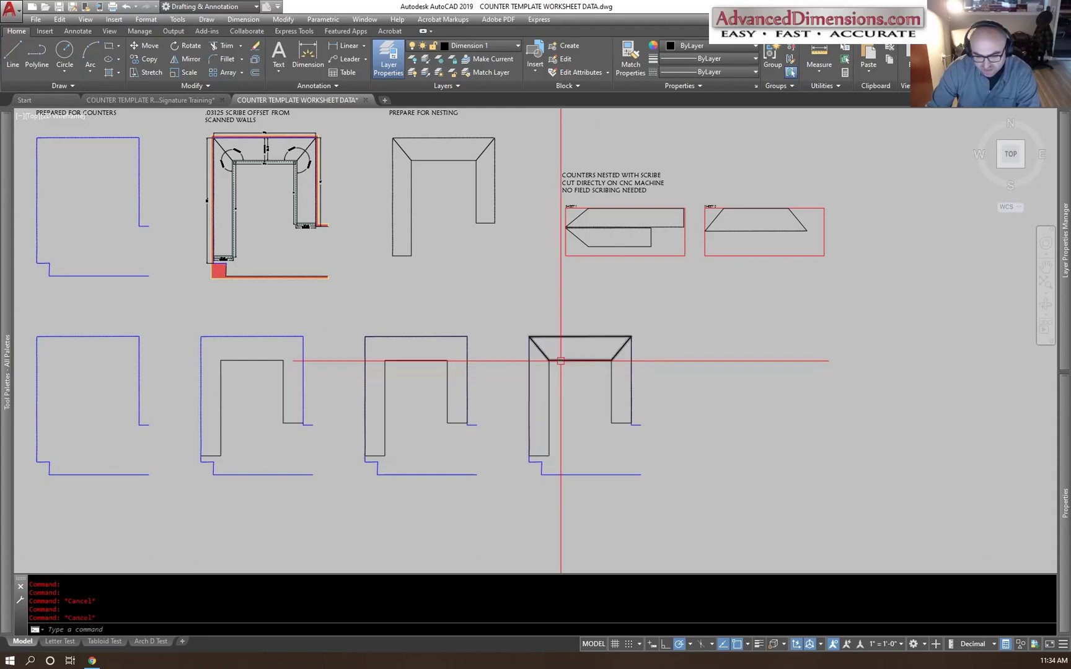
pyautogui.click(558, 360)
pyautogui.click(611, 379)
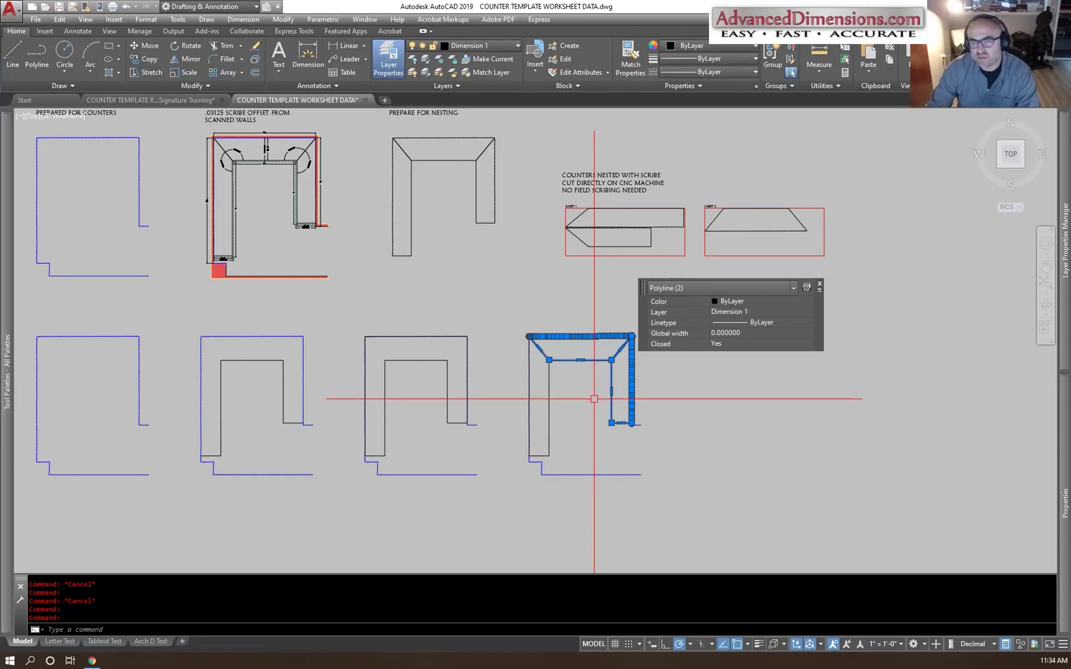
pyautogui.press('Escape')
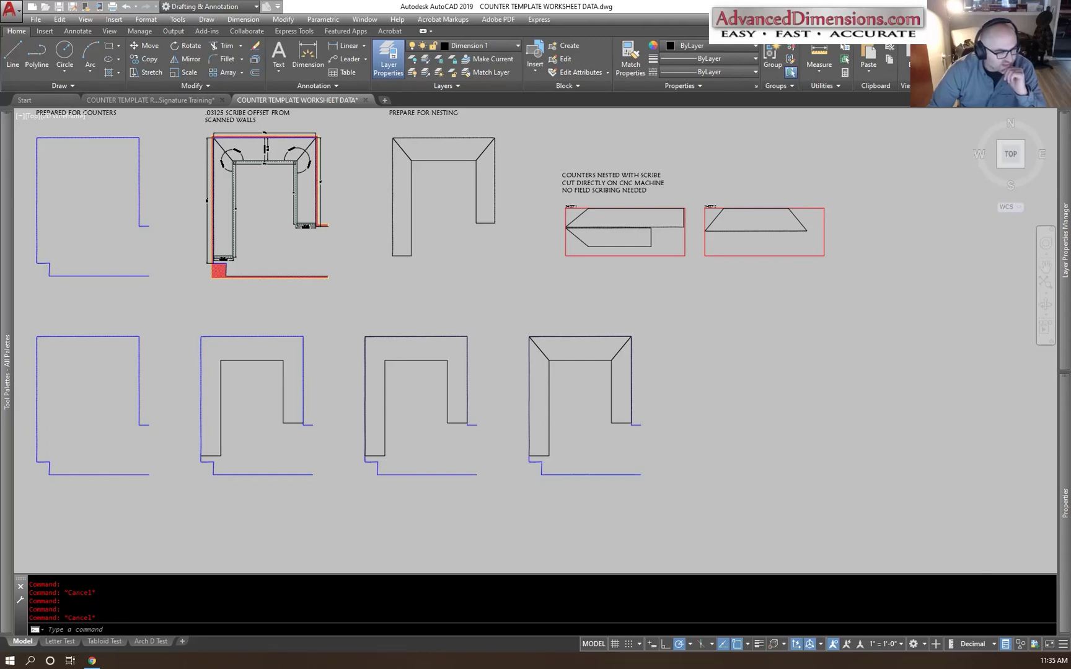
# Step: Switch to the Otsego Christian Academy Millwork album in Google Photos and view the photo of the long countertop installed over the base cabinets
pyautogui.hotkey('alt', 'Tab')
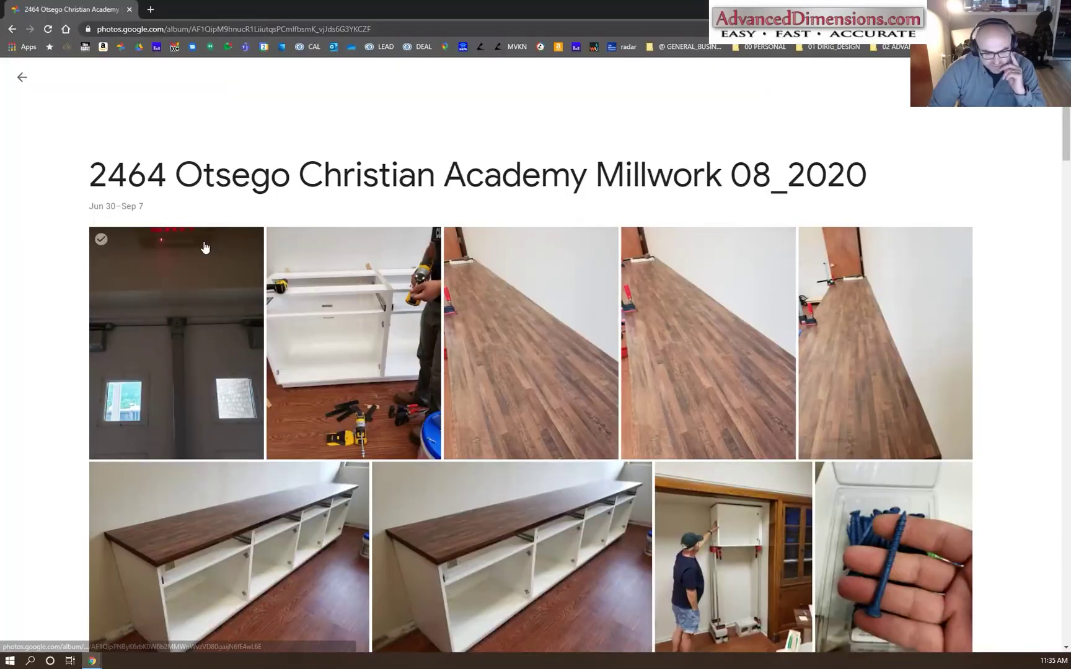
pyautogui.scroll(-4, 398, 498)
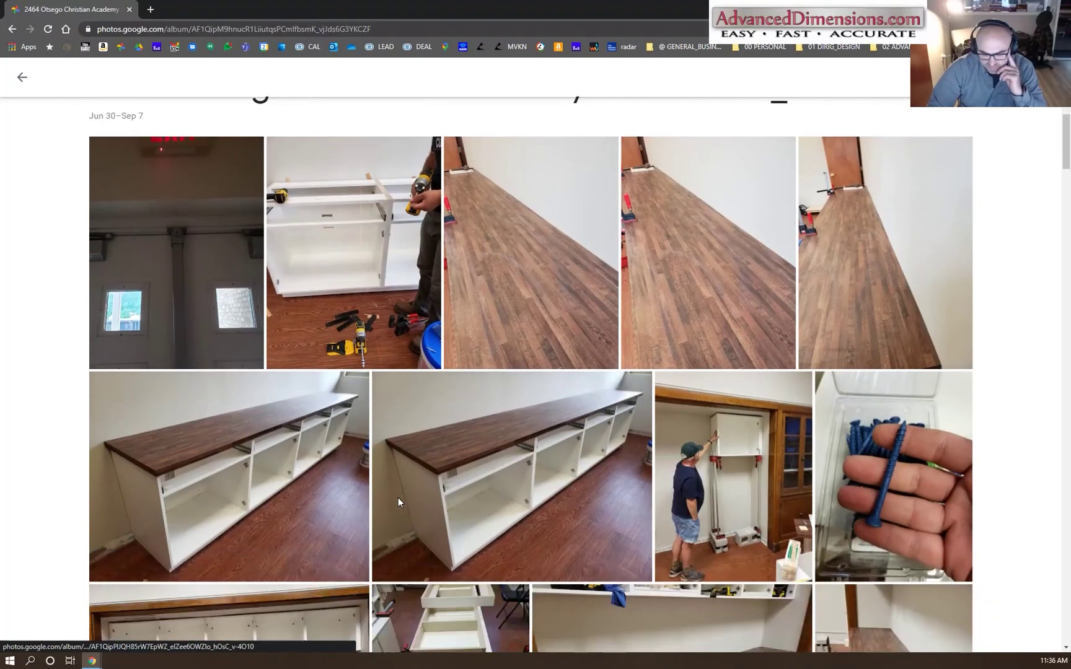
pyautogui.scroll(-2, 398, 498)
pyautogui.click(669, 428)
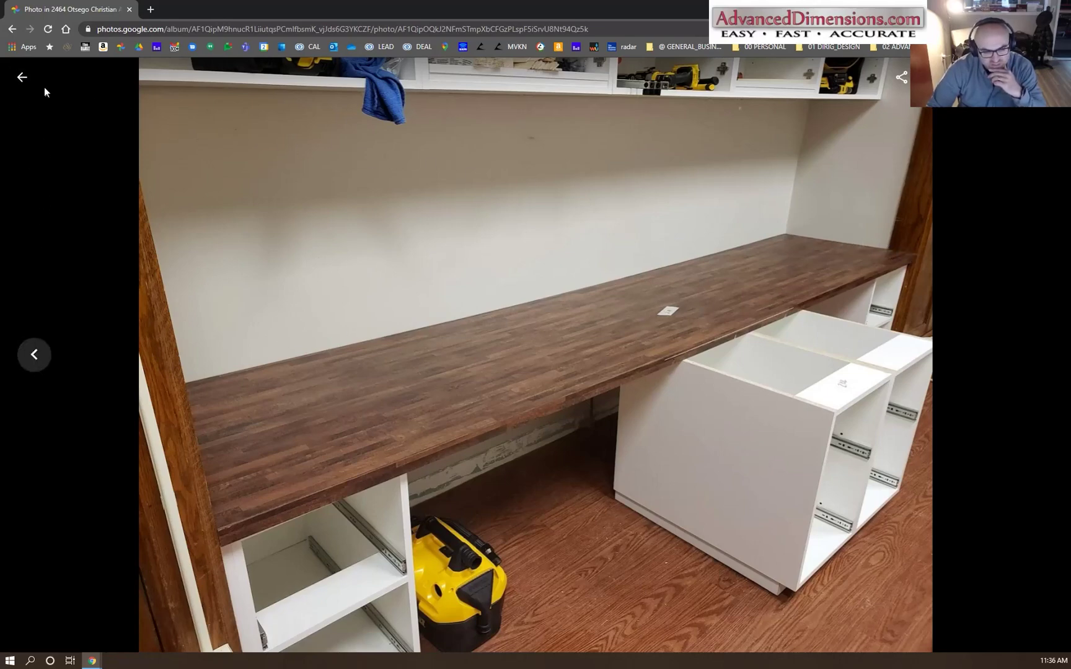
# Step: Examine the close-up photos of the countertop's fit along the back wall and the album's photos of the finished office counters
pyautogui.click(19, 80)
pyautogui.click(536, 425)
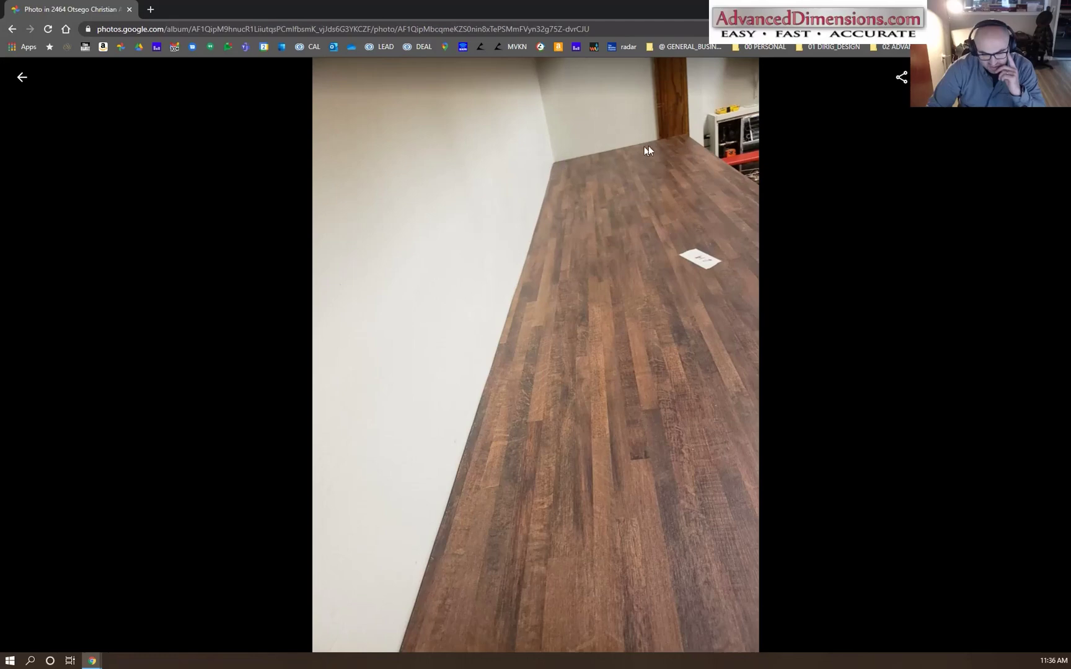
pyautogui.click(22, 77)
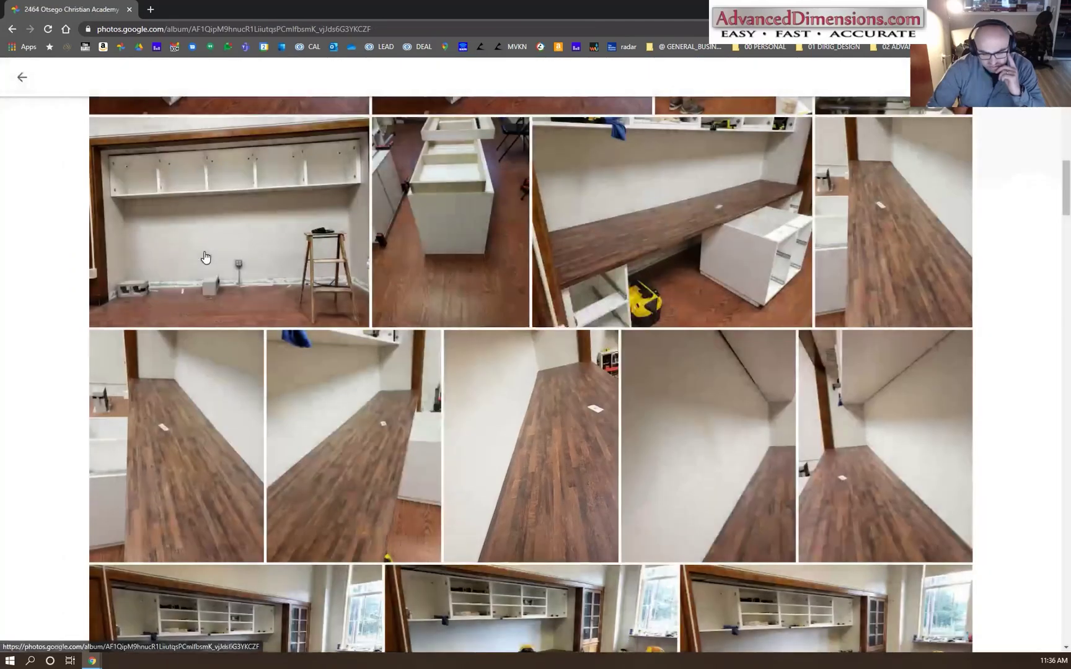
pyautogui.click(737, 410)
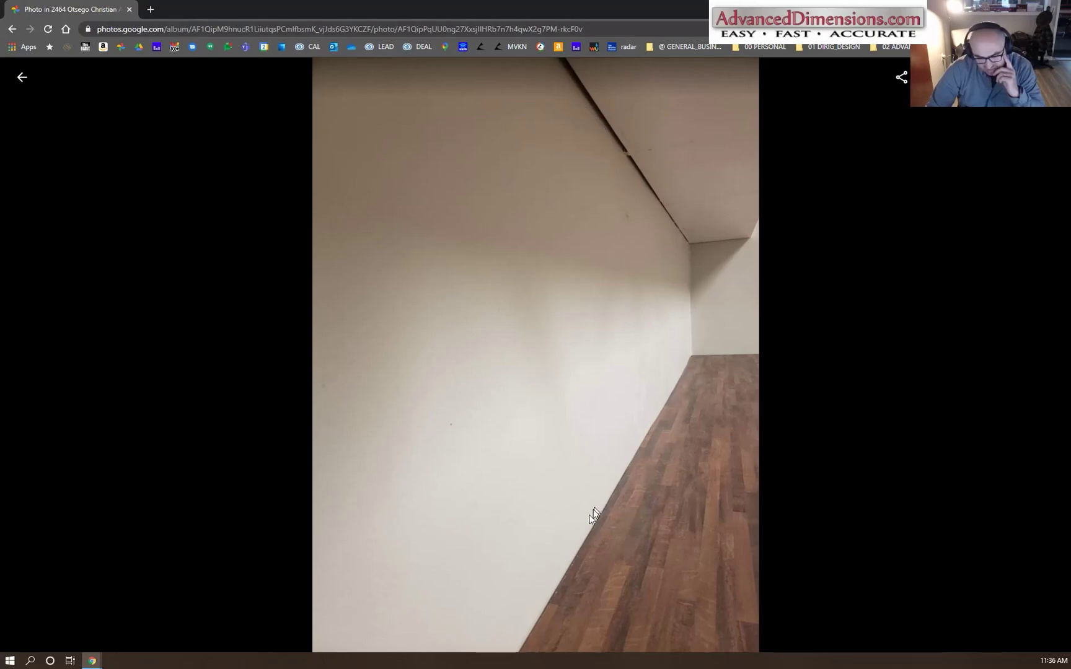
pyautogui.click(24, 78)
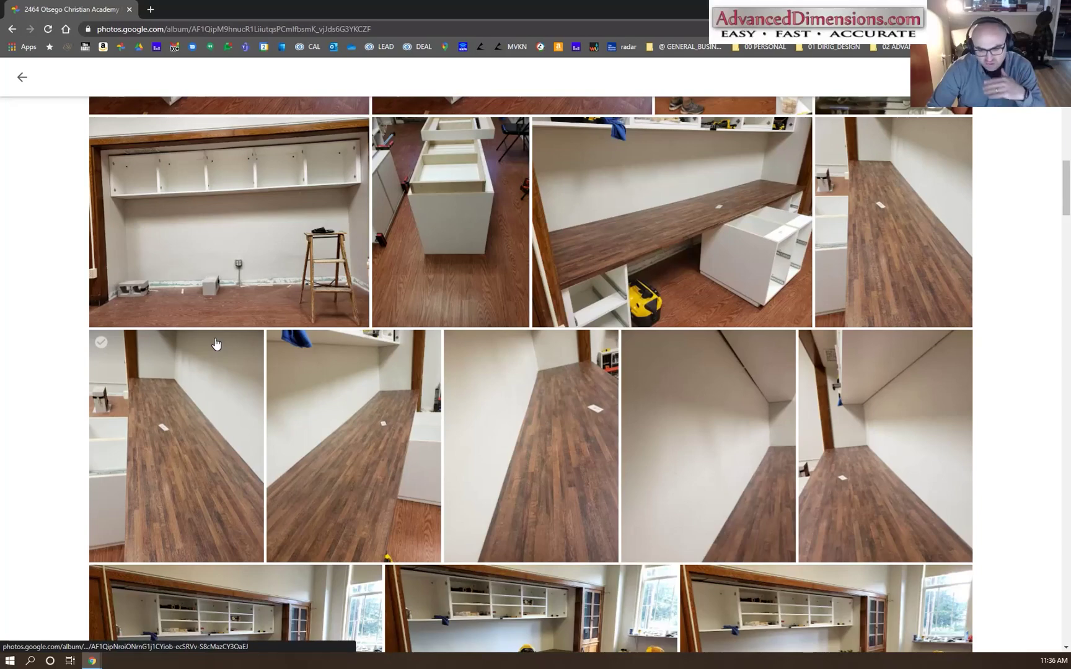
pyautogui.scroll(-10, 215, 344)
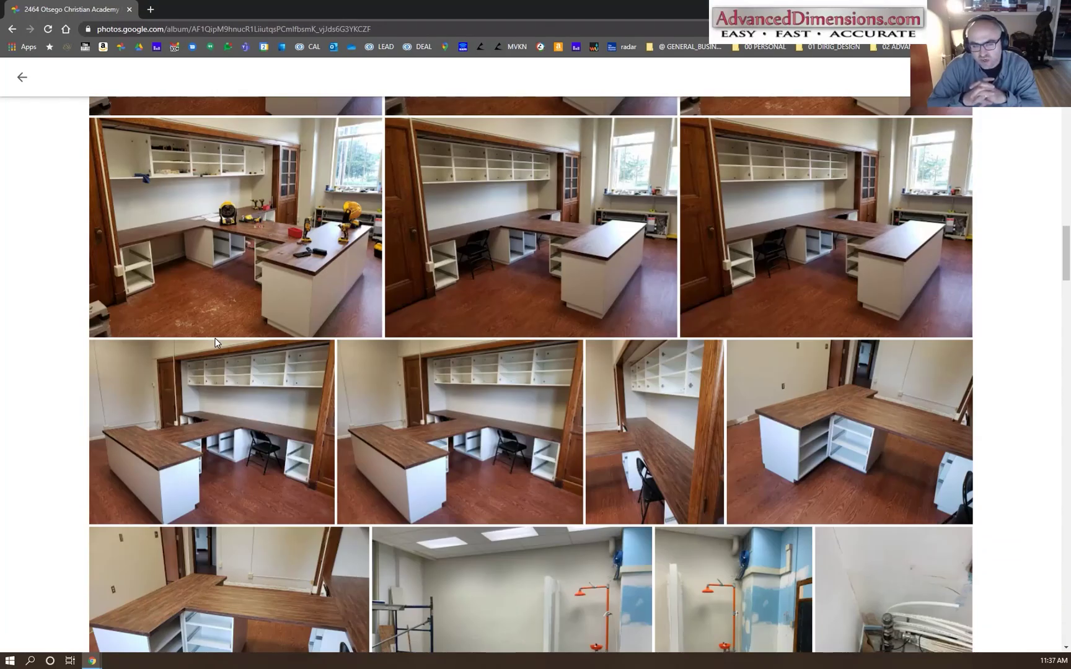